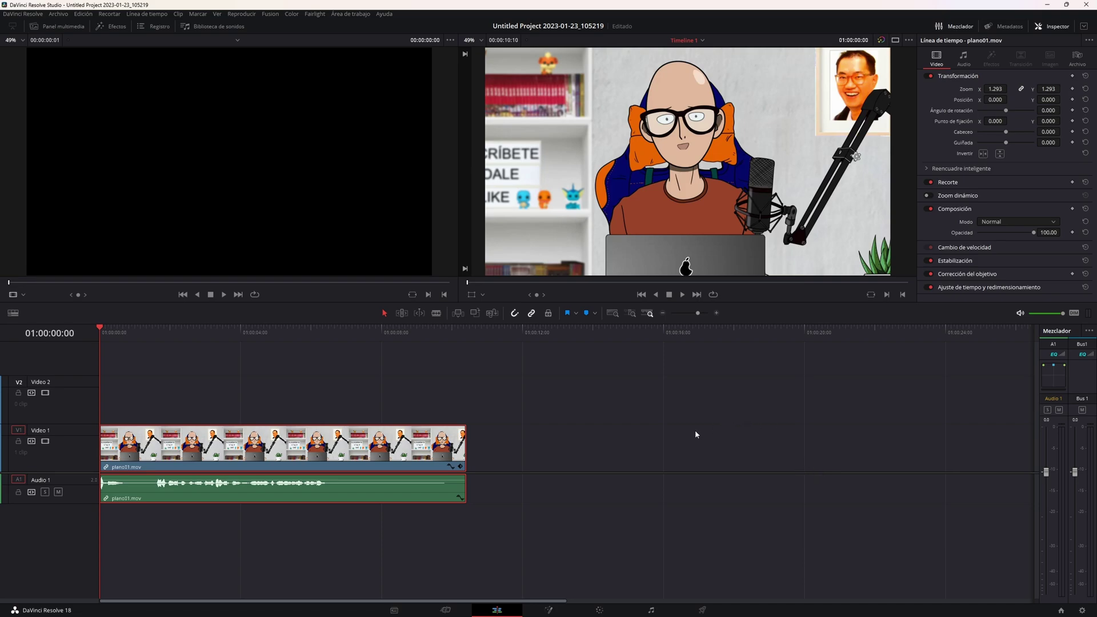
Visit the Fusion page, return to Edit, and preview the media pool, effects, index and sound library panels
click(544, 611)
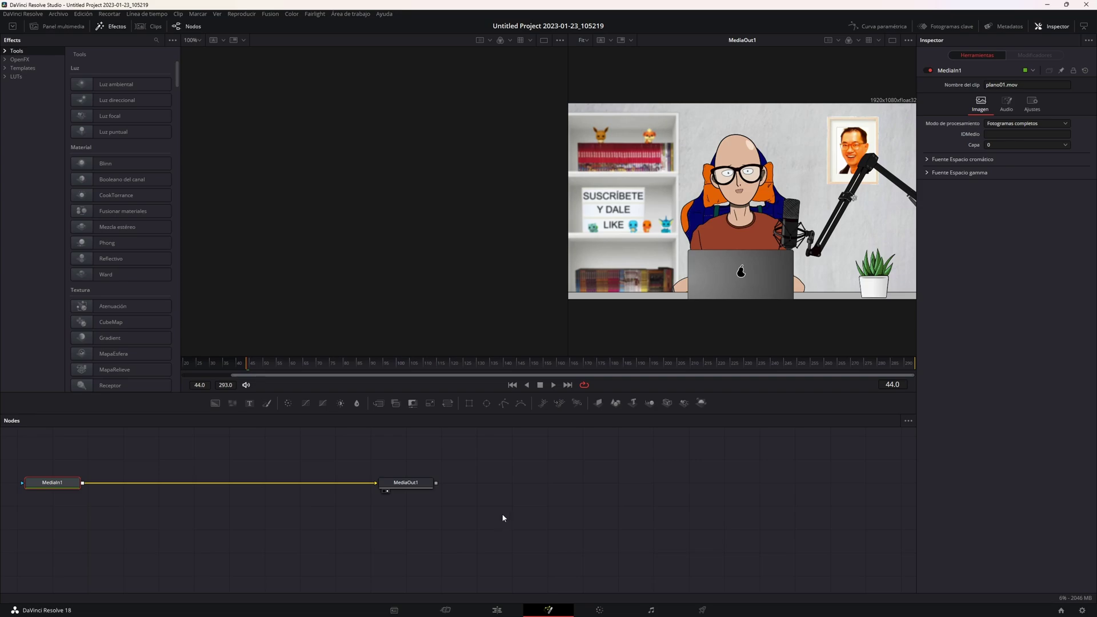
key(shift+4)
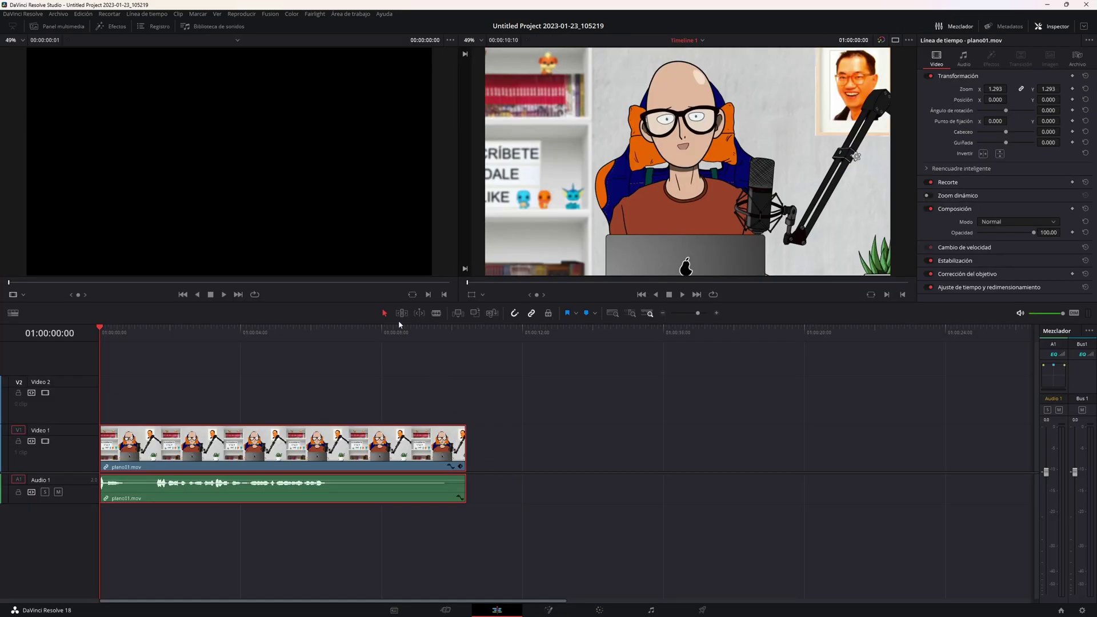
click(64, 26)
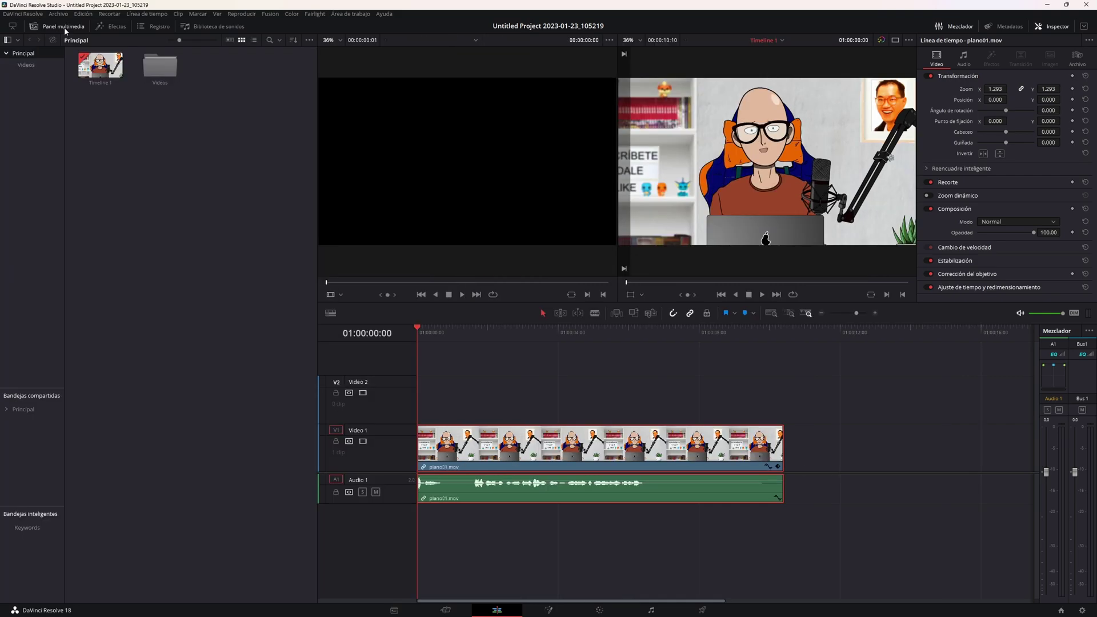
click(107, 27)
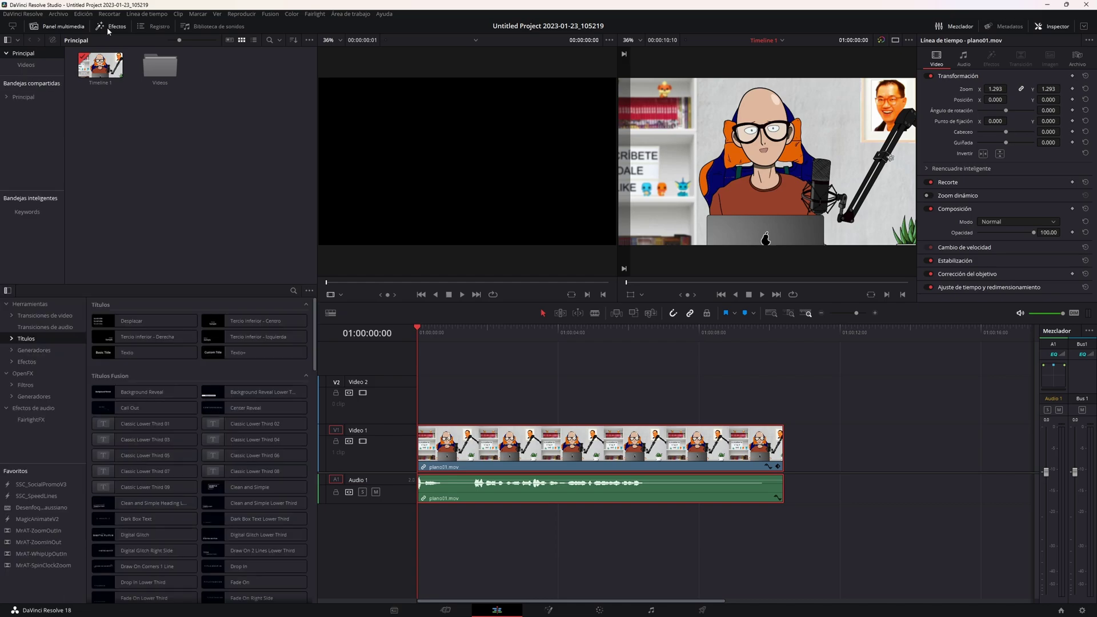
click(154, 26)
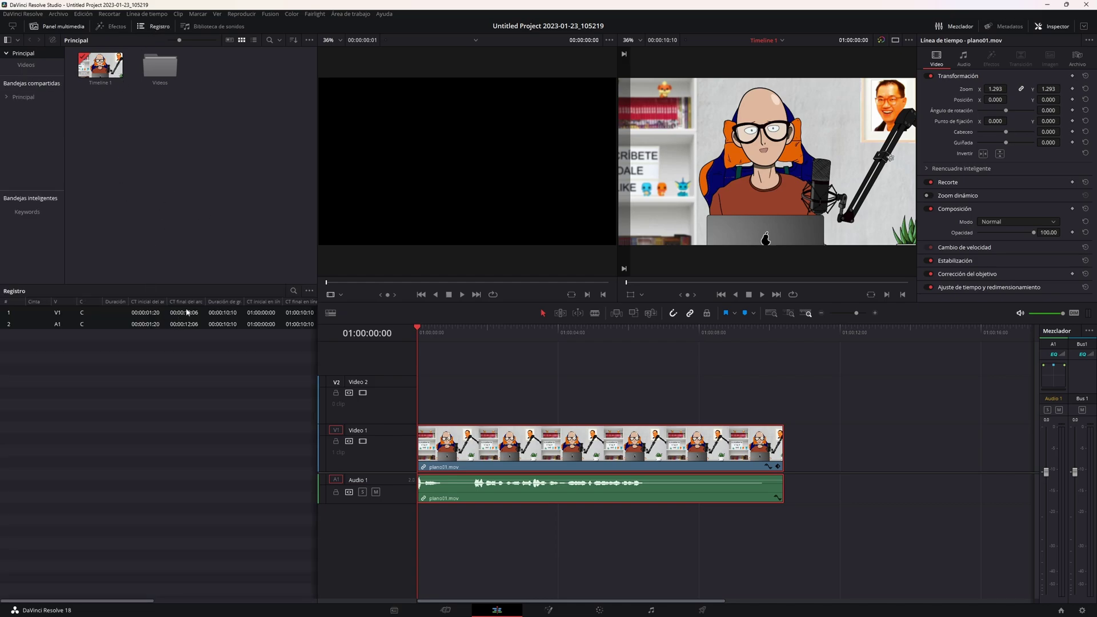
click(212, 27)
click(199, 31)
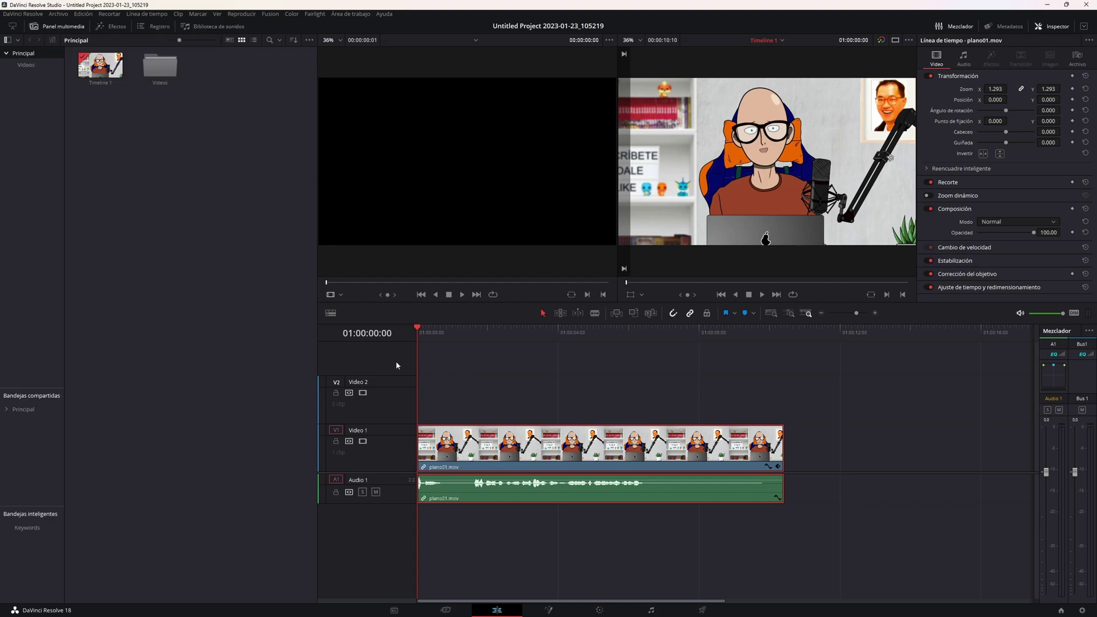
Let the timeline span the full width, keep only the media pool, and open the Videos bin
click(16, 29)
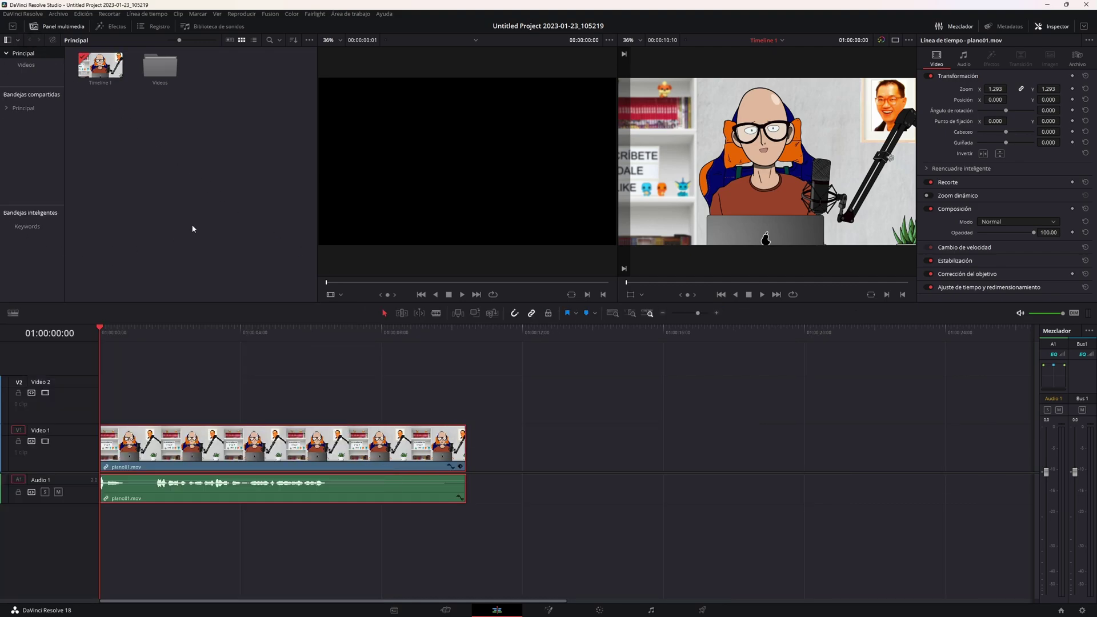
click(112, 26)
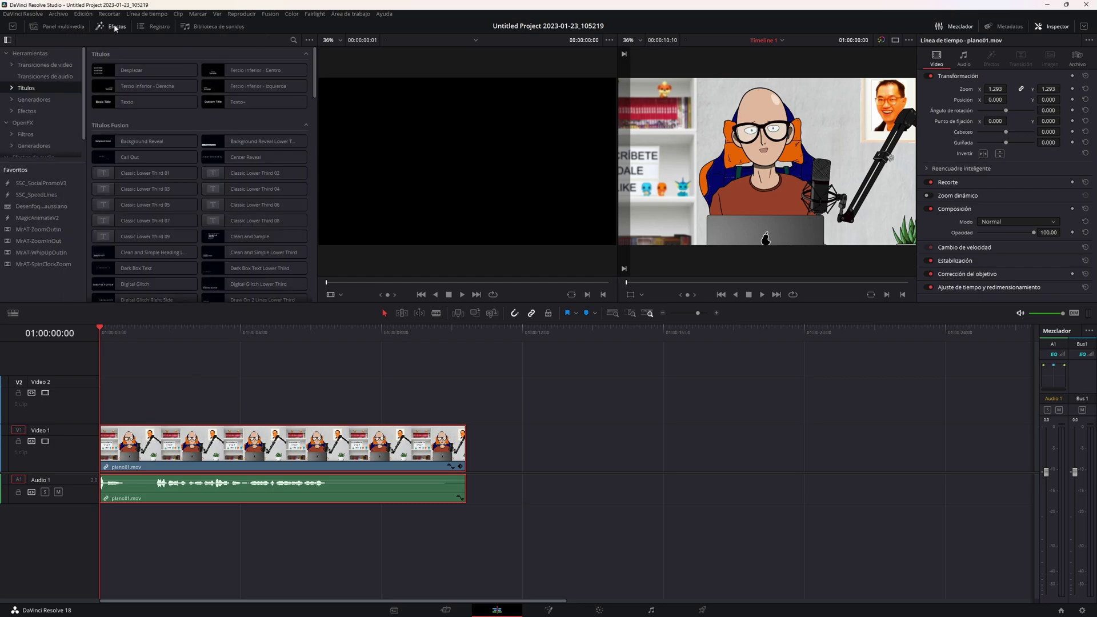
click(154, 26)
click(71, 28)
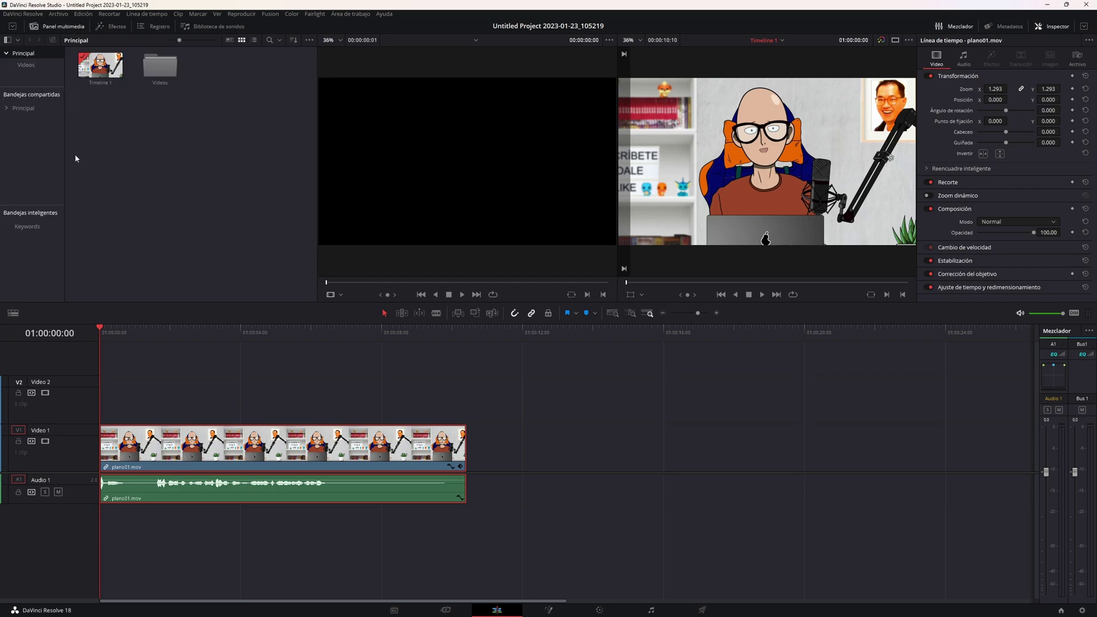
click(26, 64)
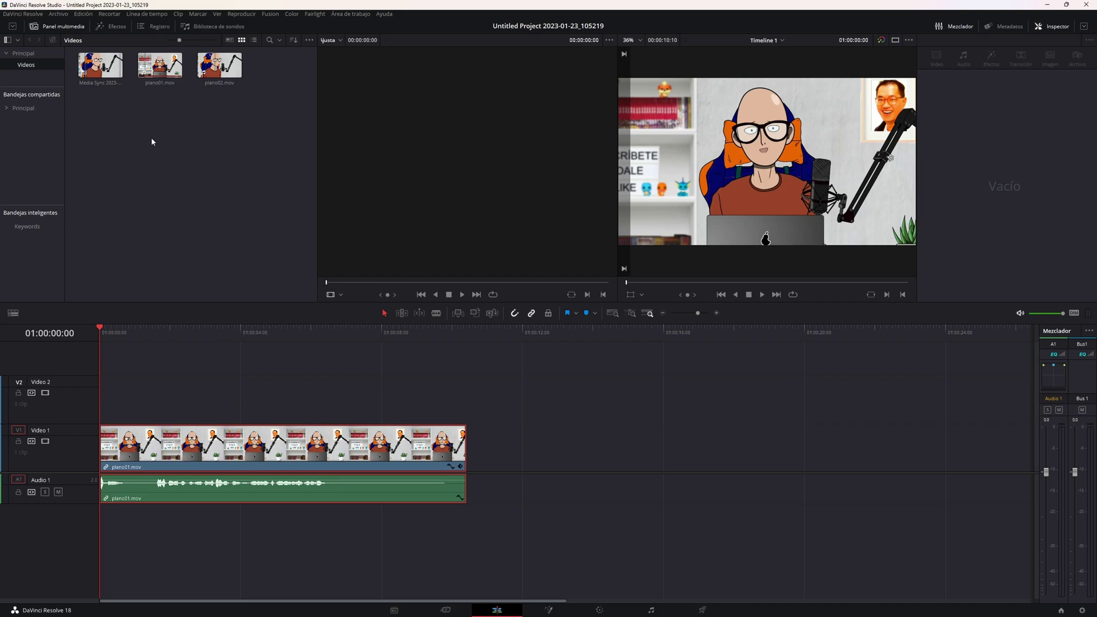
Enlarge the media pool thumbnails and preview the Media Sync multicam clip to about six seconds
drag(181, 41, 187, 41)
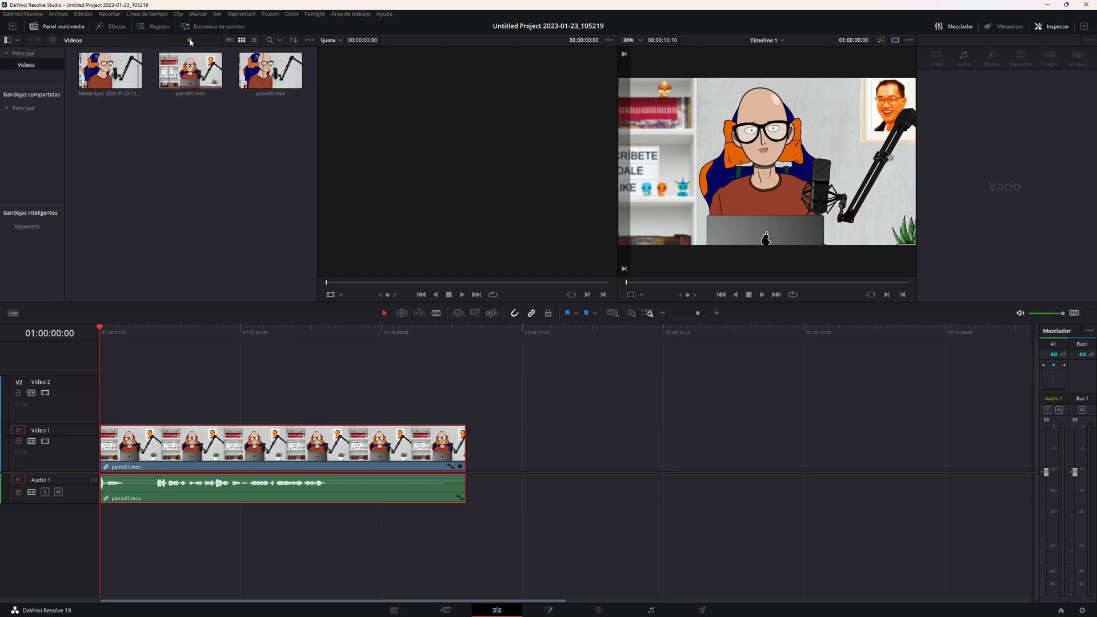
drag(187, 41, 216, 41)
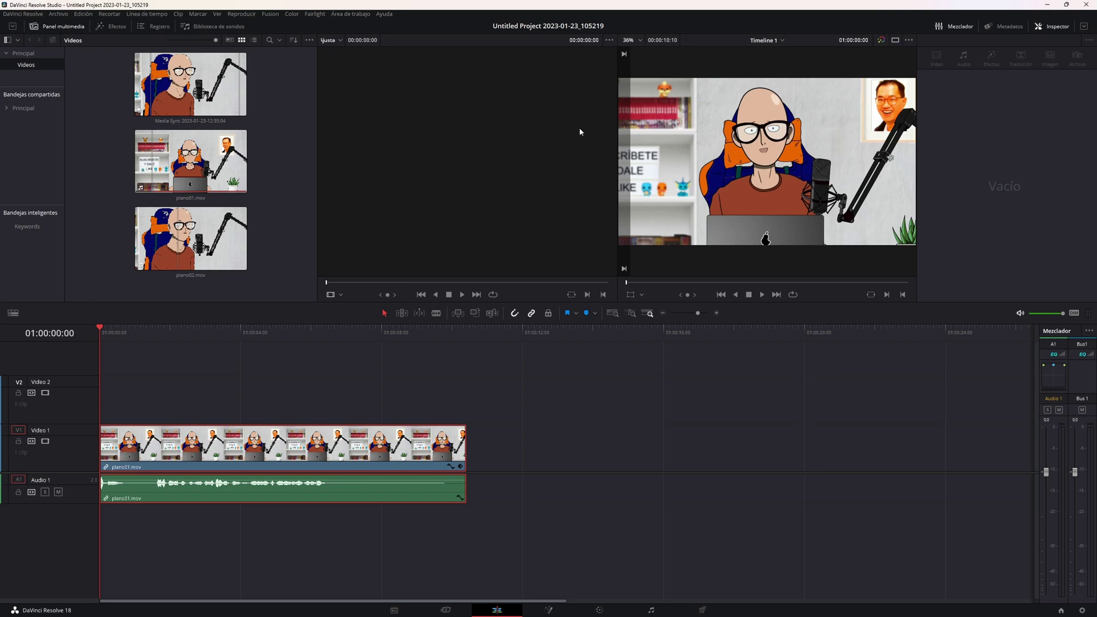
double_click(191, 84)
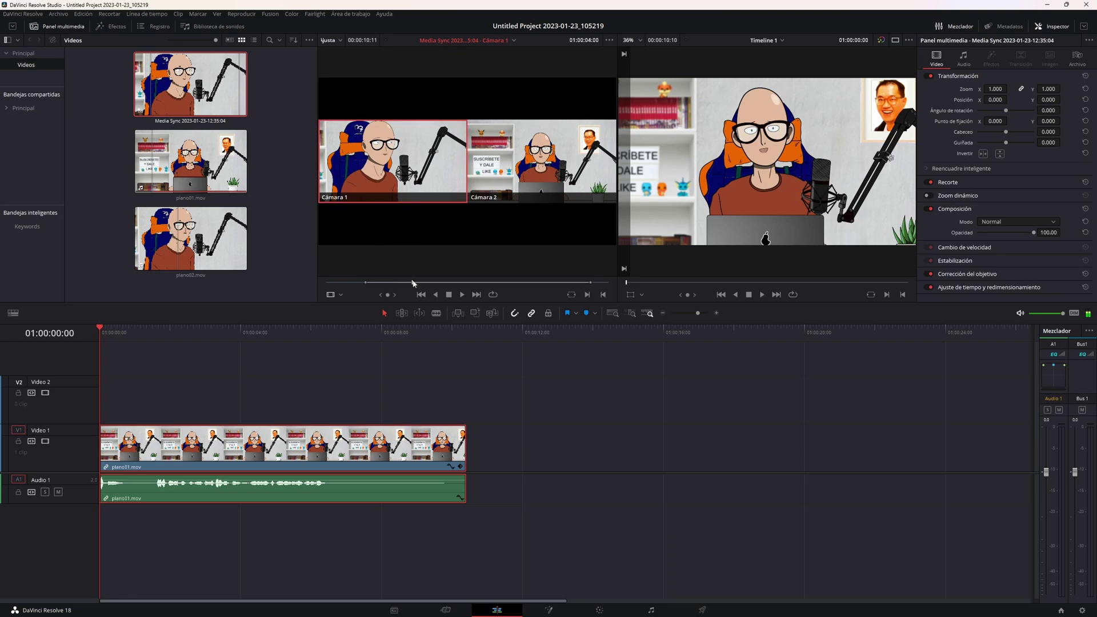
drag(414, 283, 478, 287)
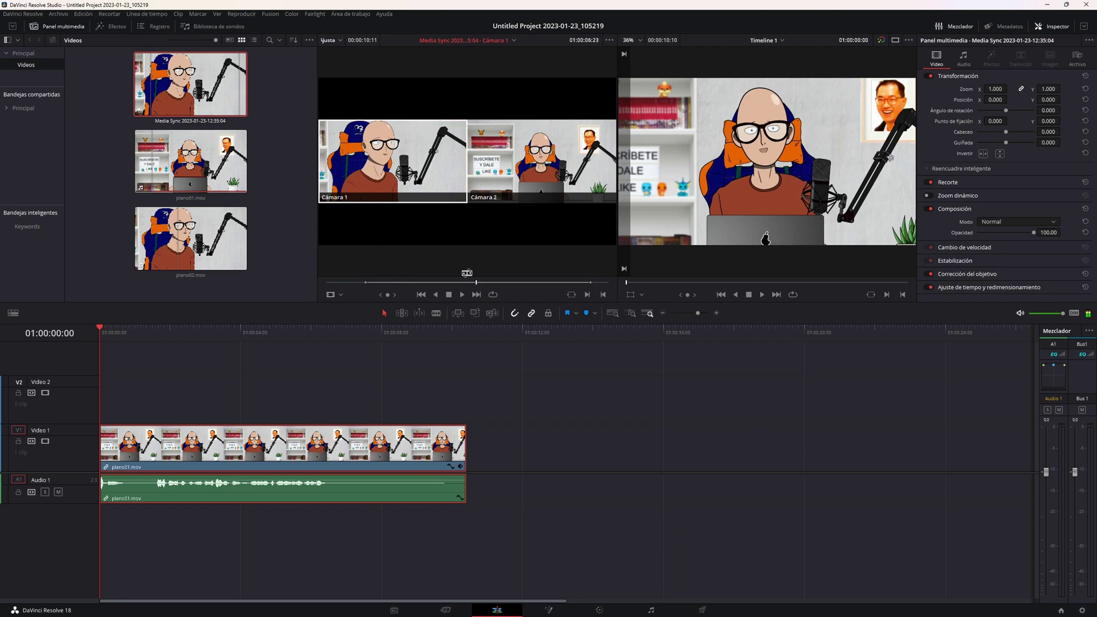
Load plano01.mov in the source viewer and mark its out point at 00:00:04:05
double_click(229, 165)
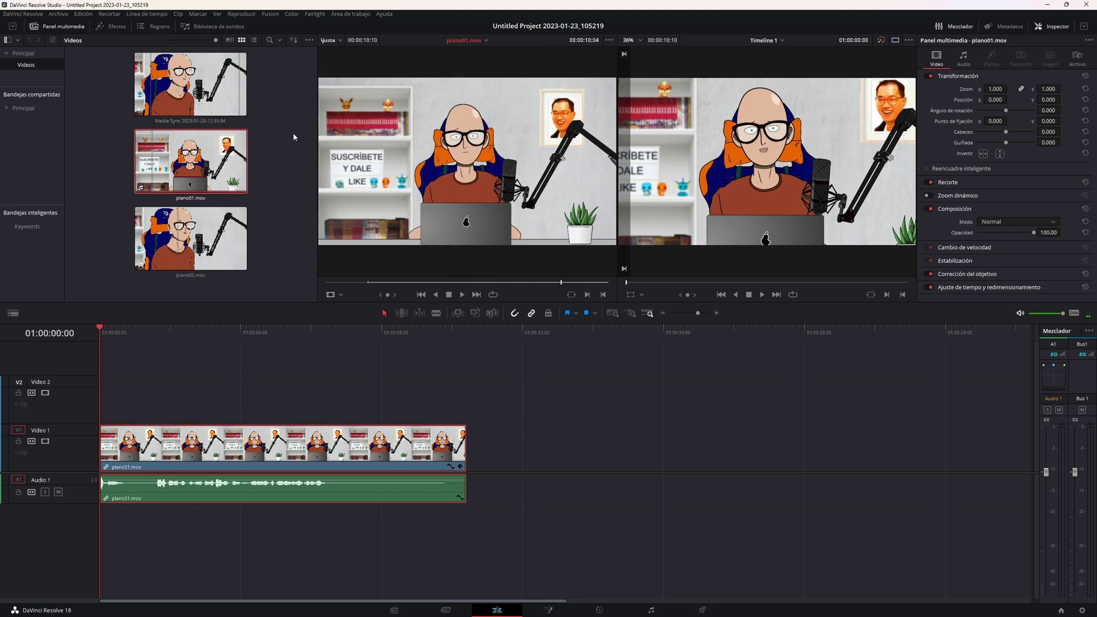
click(388, 282)
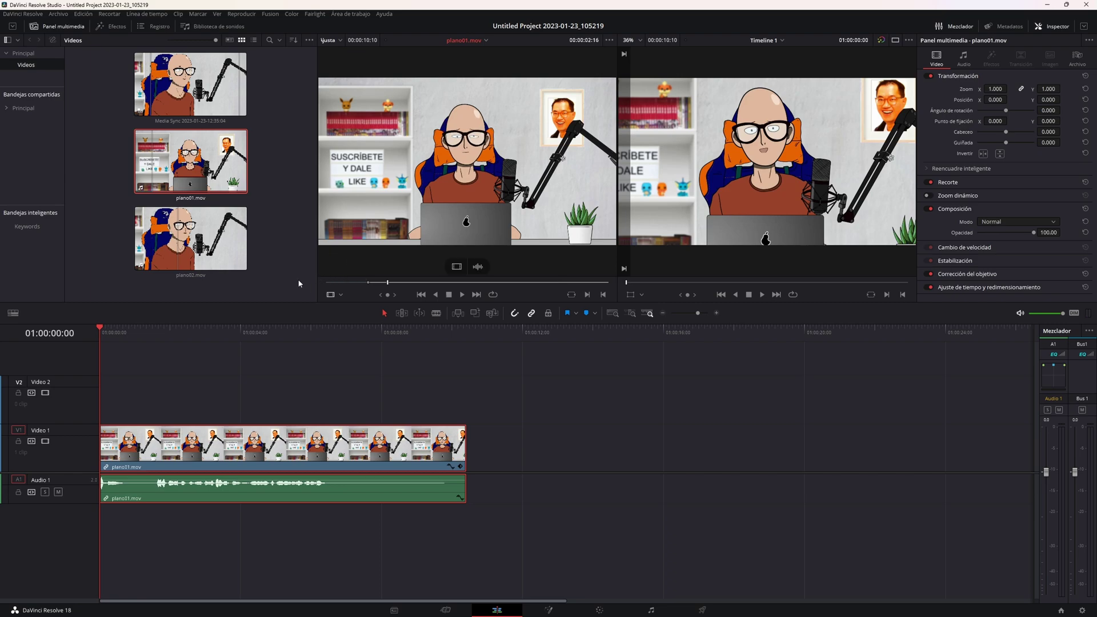
click(401, 282)
click(424, 283)
key(o)
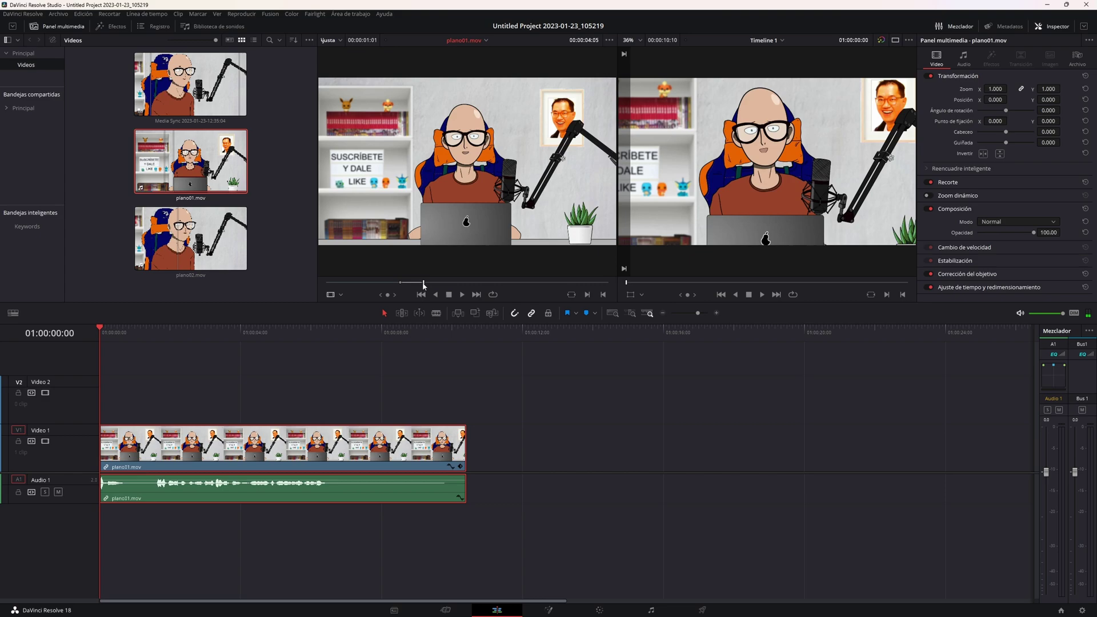
mouse_move(416, 252)
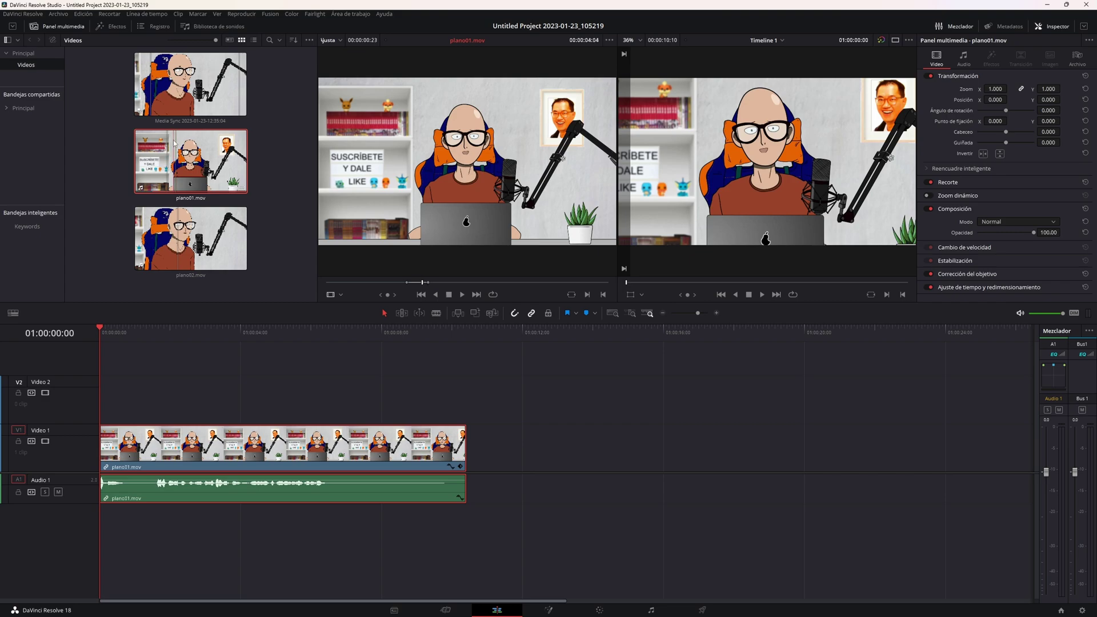
Try the media pool's list, thumbnail, metadata and search views, ending in thumbnails
click(273, 115)
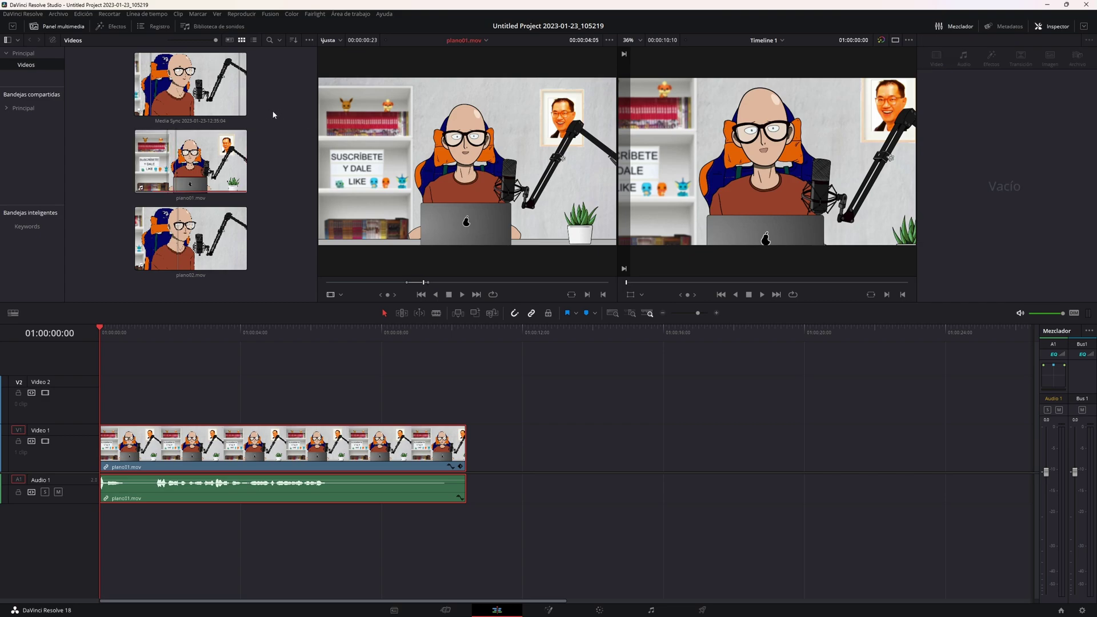
click(255, 40)
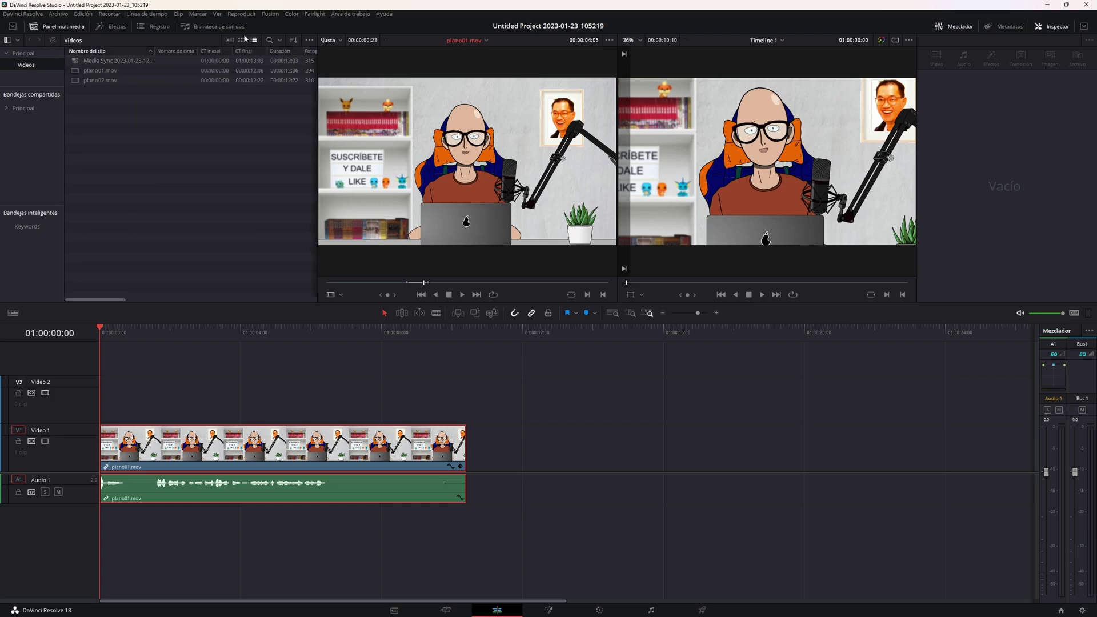
click(242, 40)
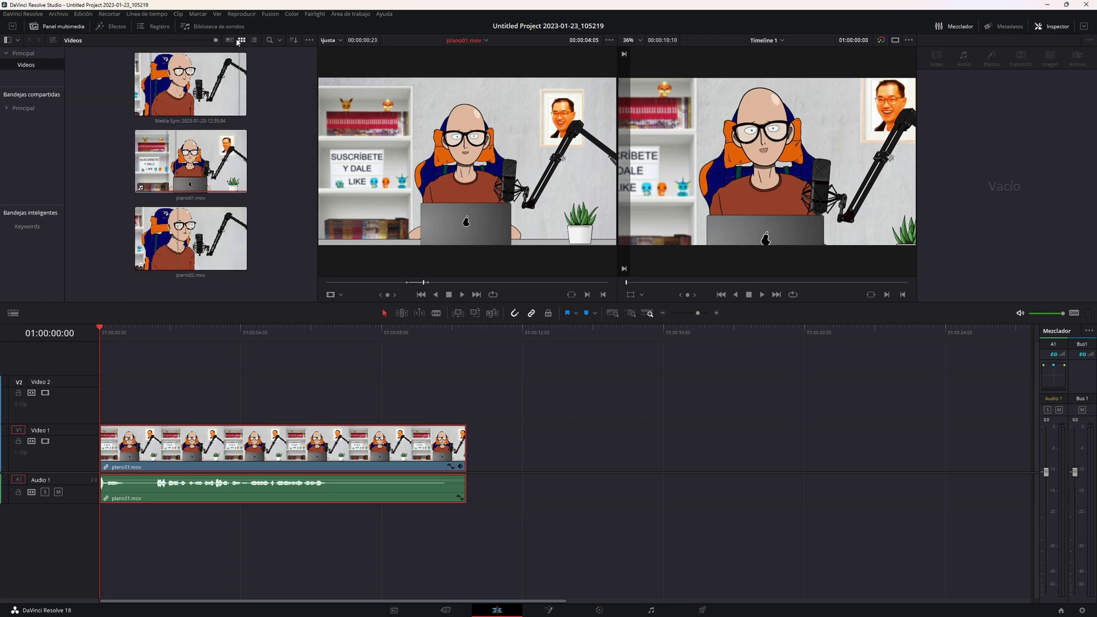
click(230, 40)
click(165, 149)
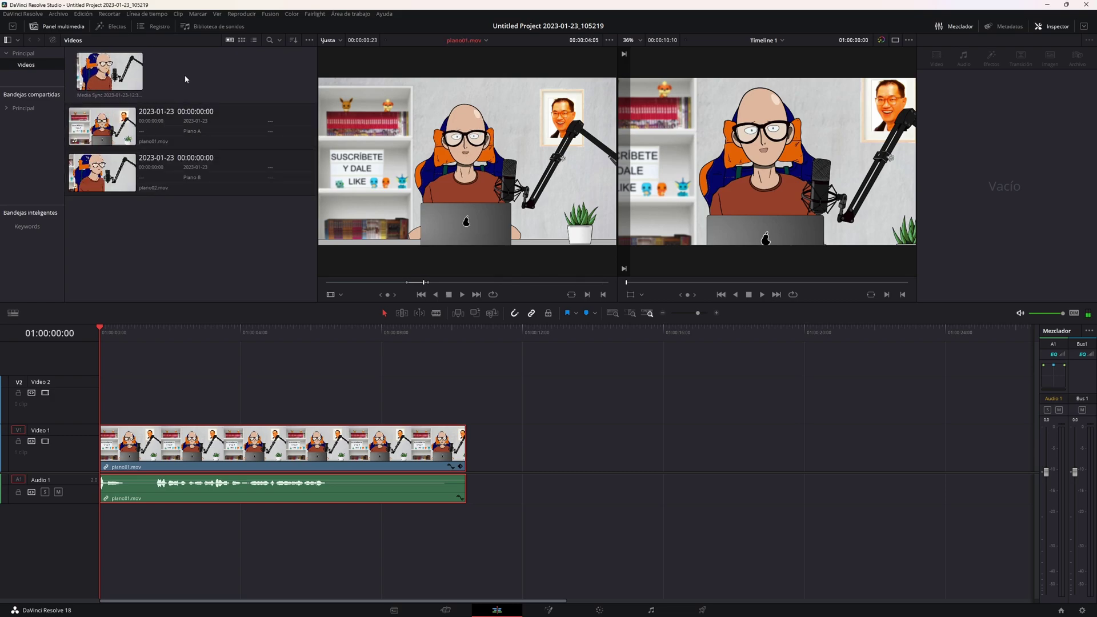
click(271, 41)
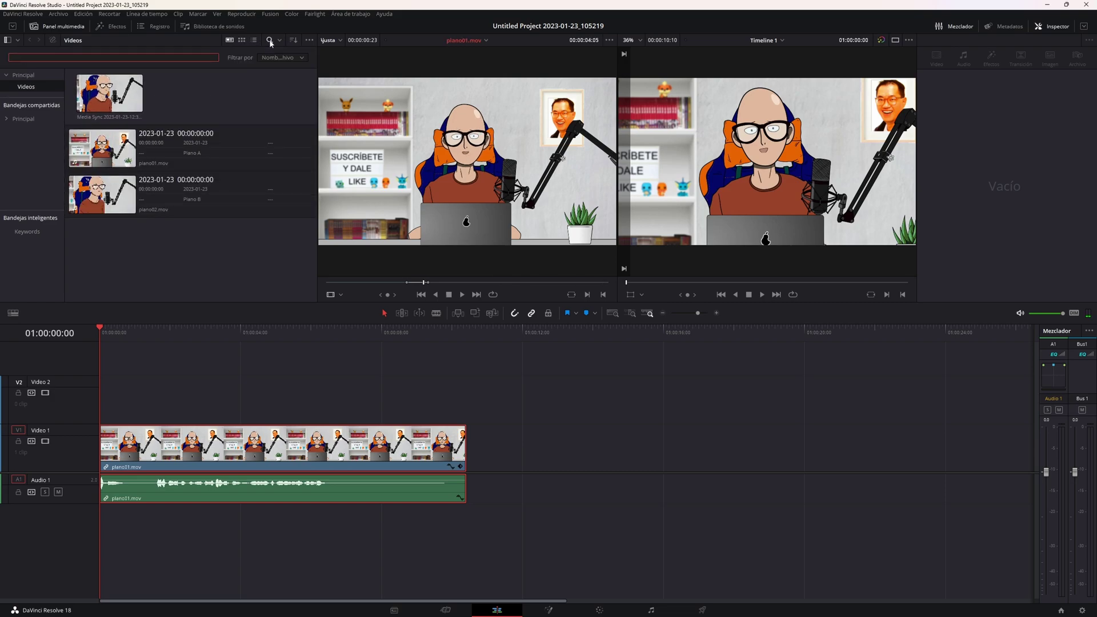
click(270, 41)
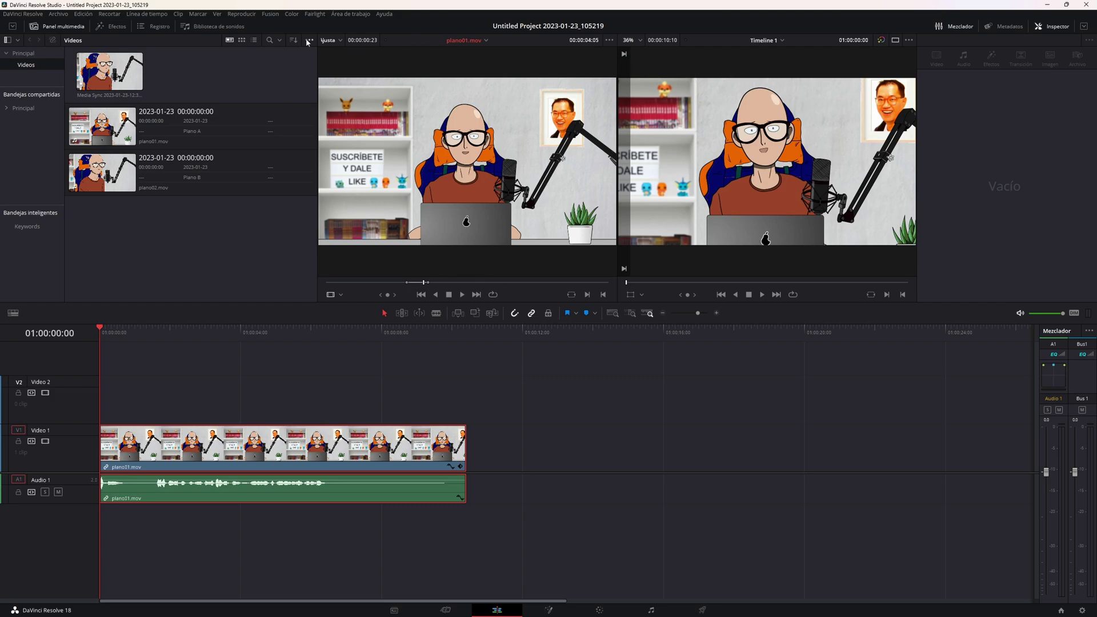
click(242, 40)
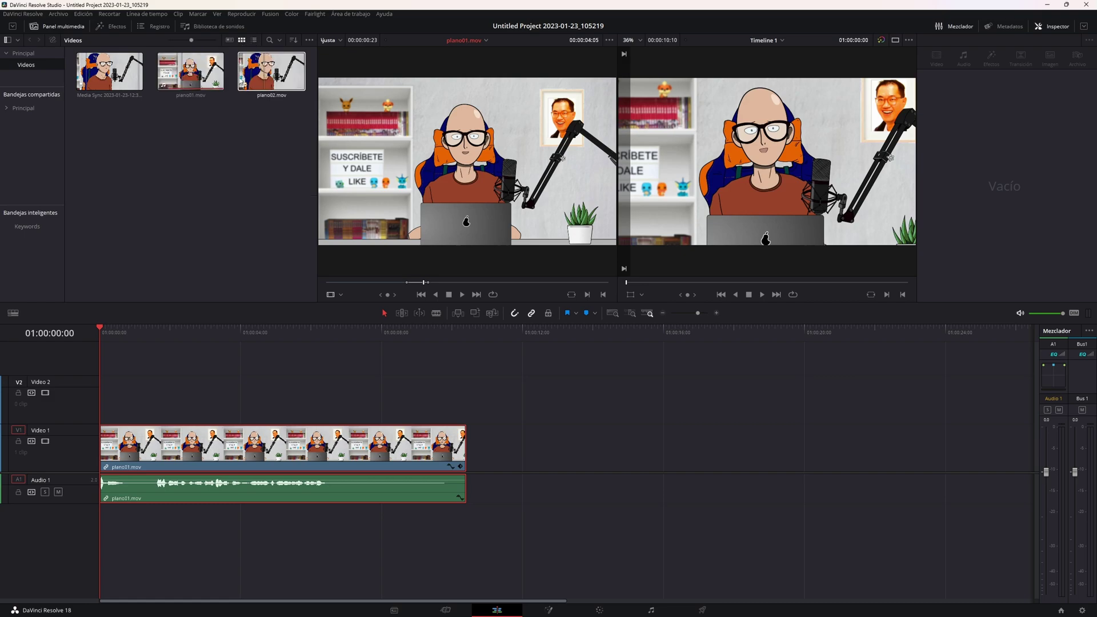
Load plano02.mov in the source viewer, activate the timeline viewer, and mute Audio 1
click(271, 72)
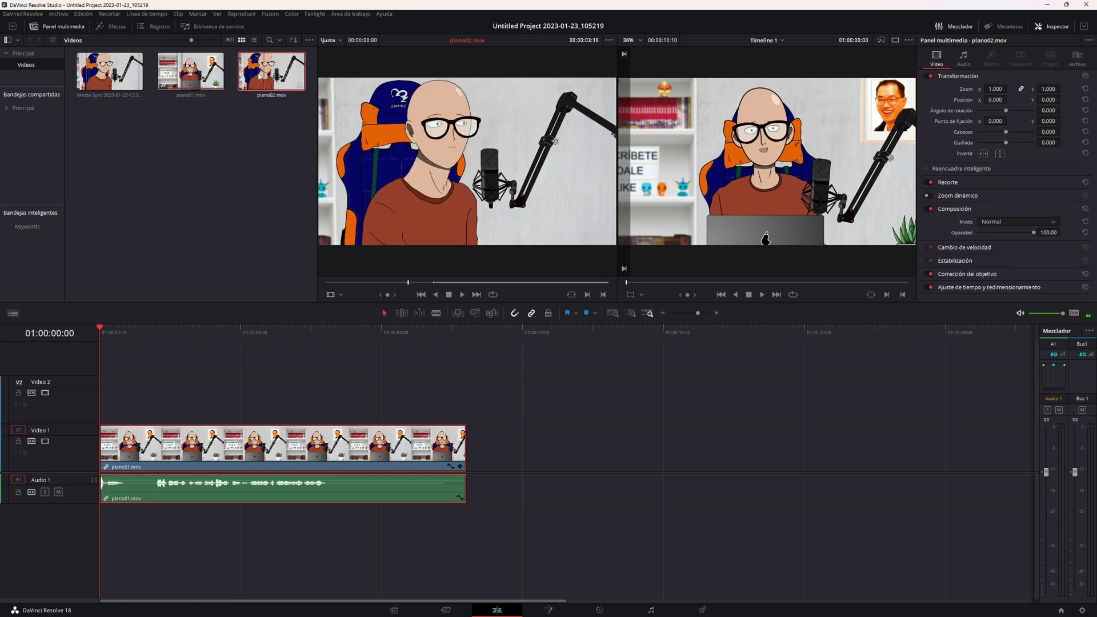
mouse_move(223, 89)
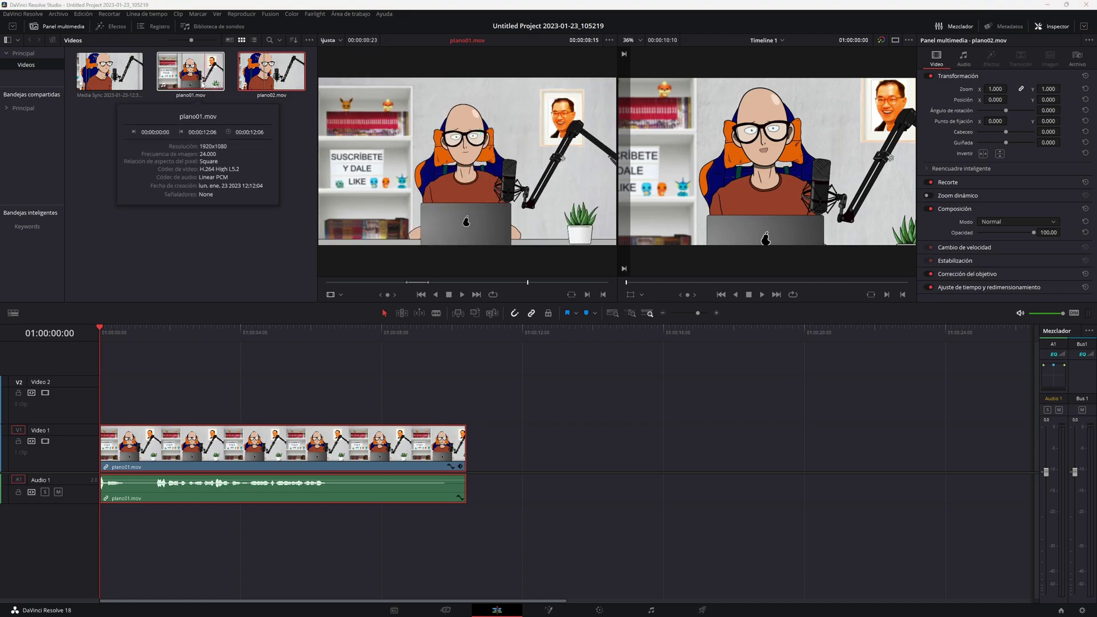
click(176, 76)
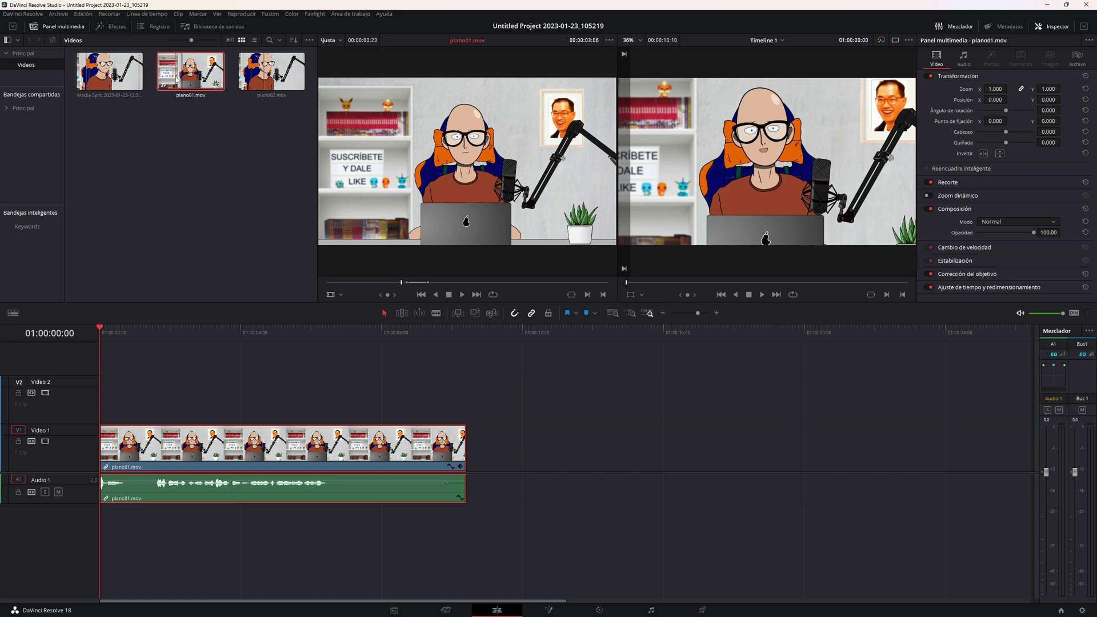
click(194, 166)
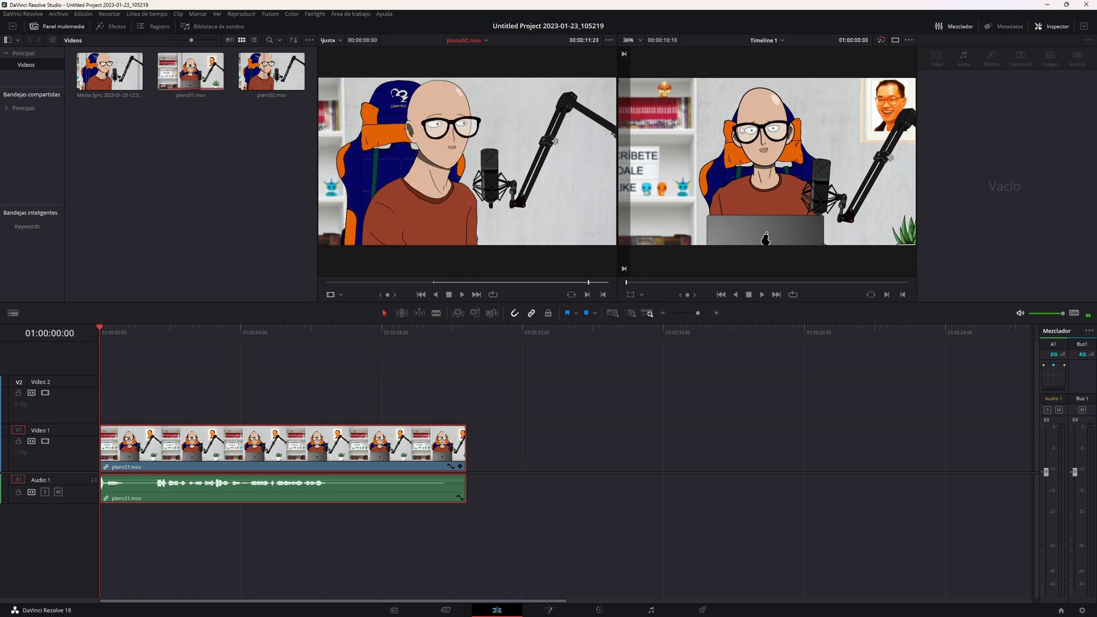
click(789, 130)
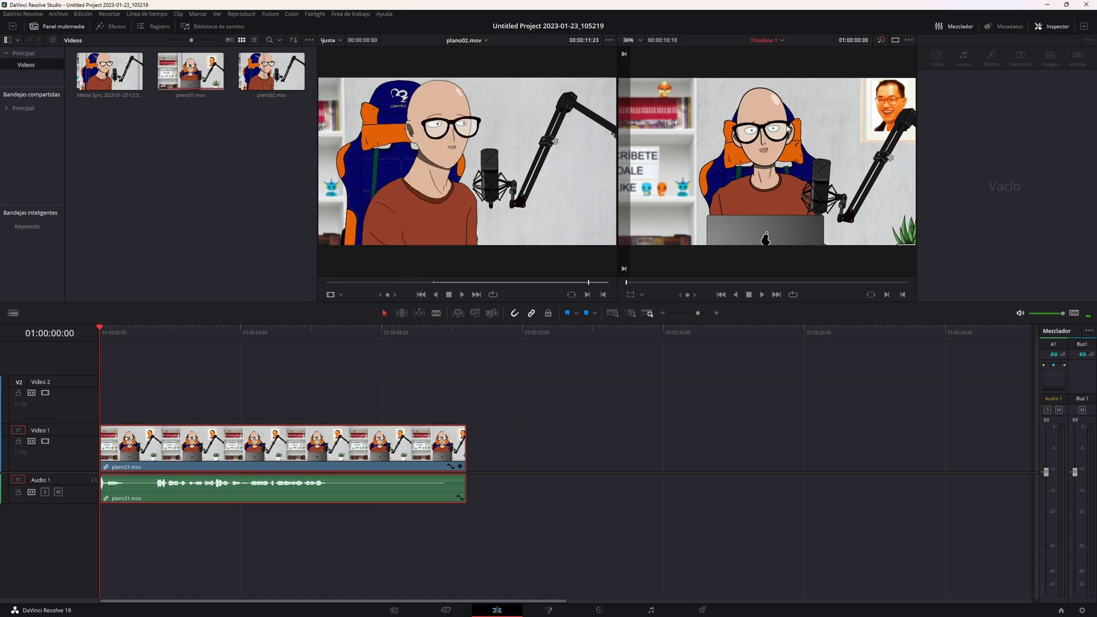
click(58, 492)
Mute Audio 1, move the playhead to 01:00:06:04, and browse the source viewer modes, staying in Fuente
click(223, 342)
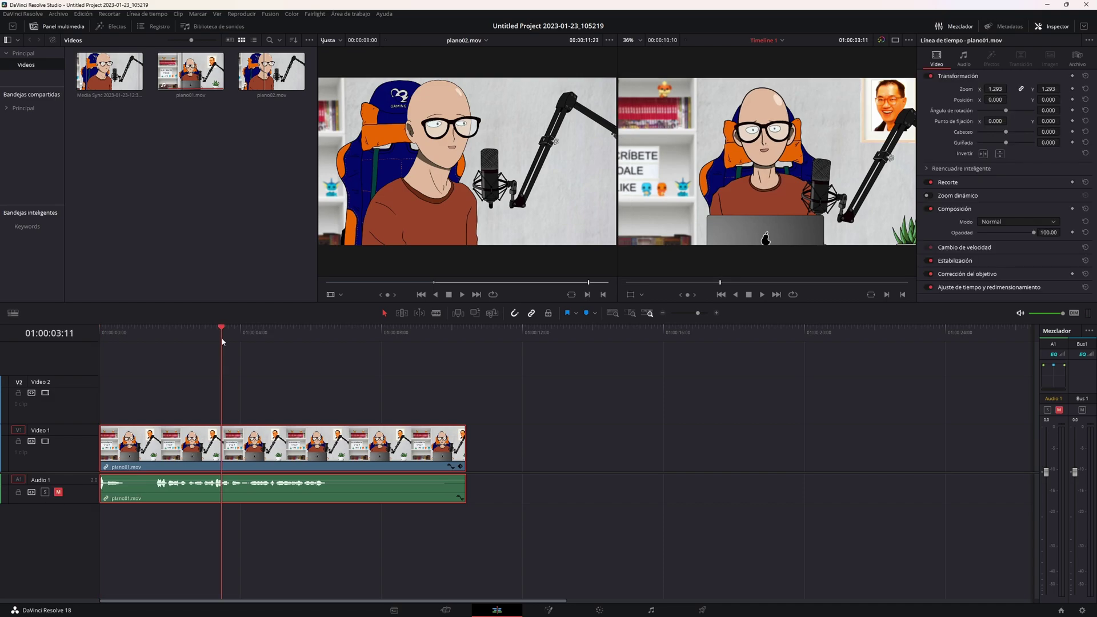
click(317, 337)
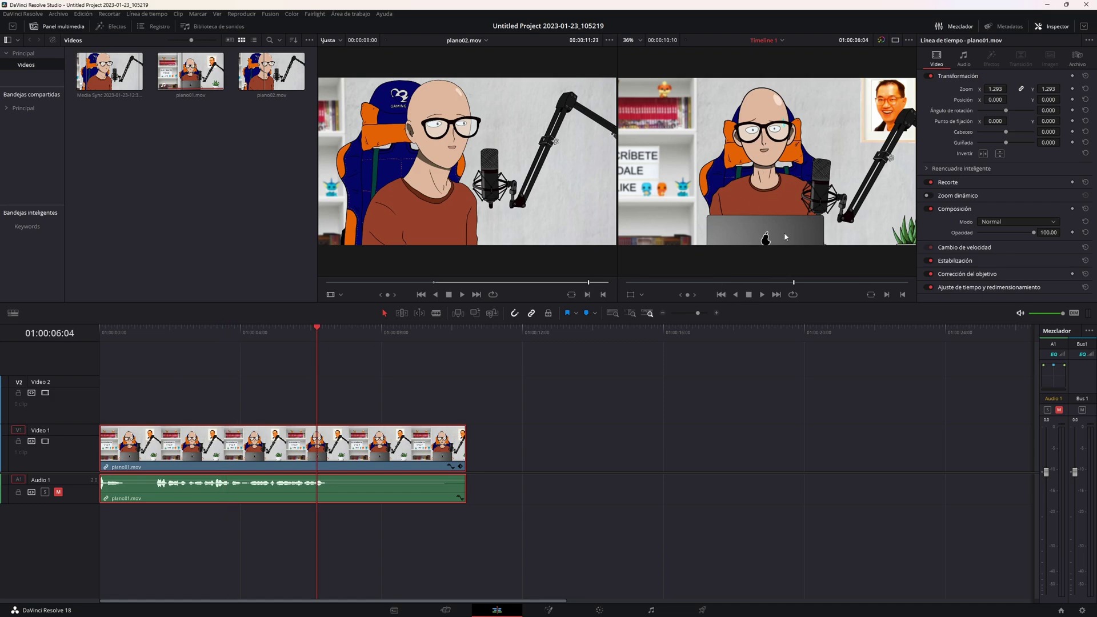
click(341, 295)
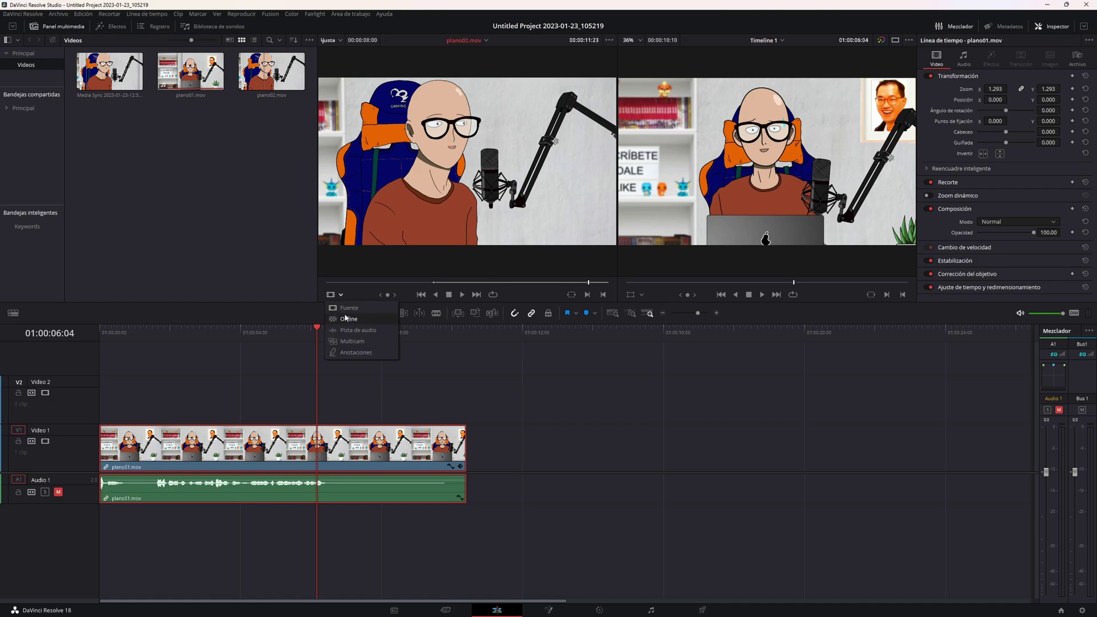
click(348, 311)
Switch the source viewer to Offline, view plano02.mov's audio waveform, then return to Offline
click(341, 295)
click(351, 318)
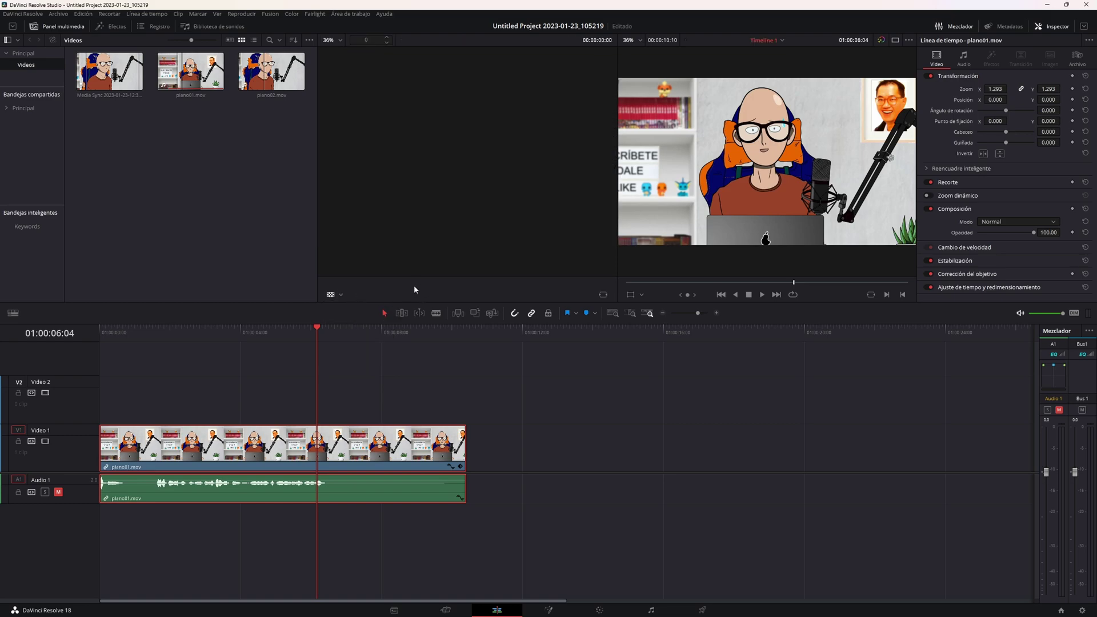
click(341, 295)
click(345, 333)
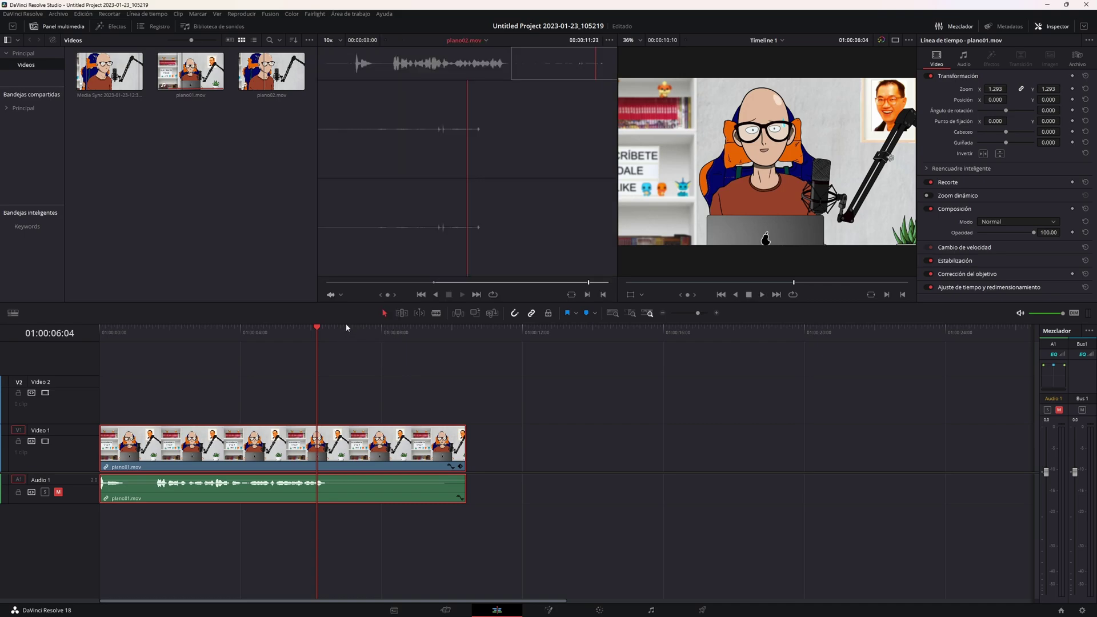
click(496, 108)
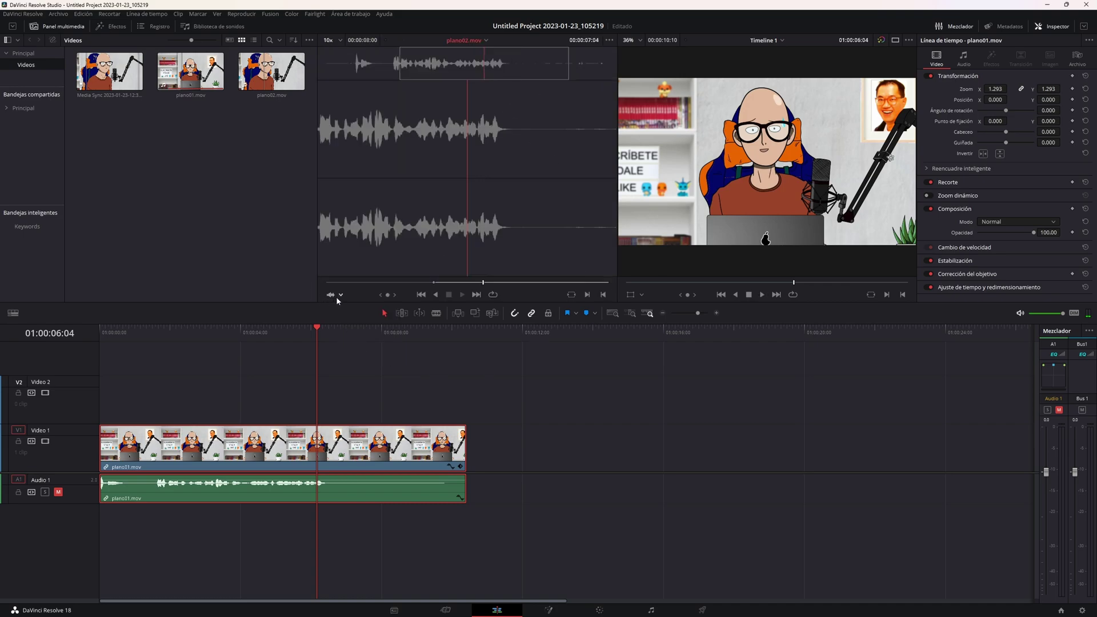
click(339, 295)
click(351, 318)
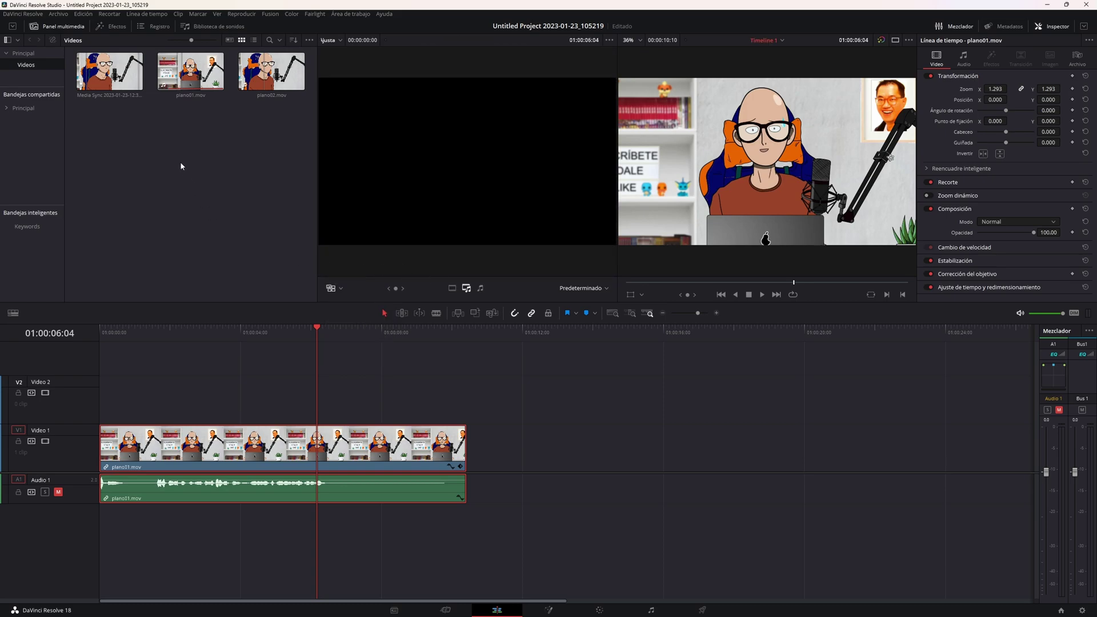
View the Media Sync clip's camera angles, then load plano01.mov in the source viewer
double_click(109, 71)
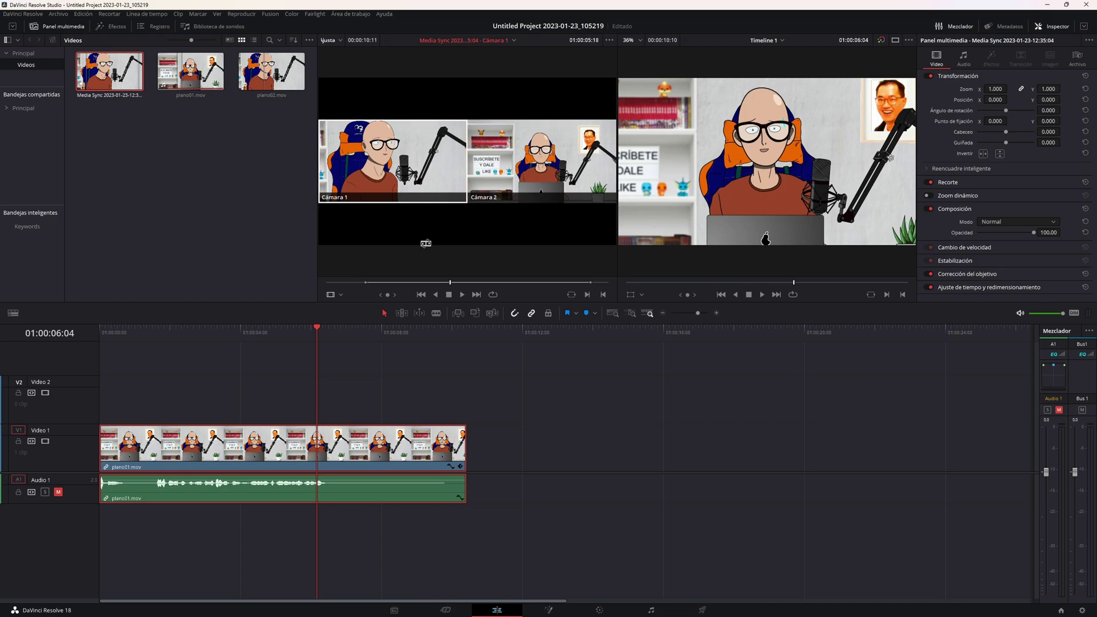
click(330, 295)
click(349, 311)
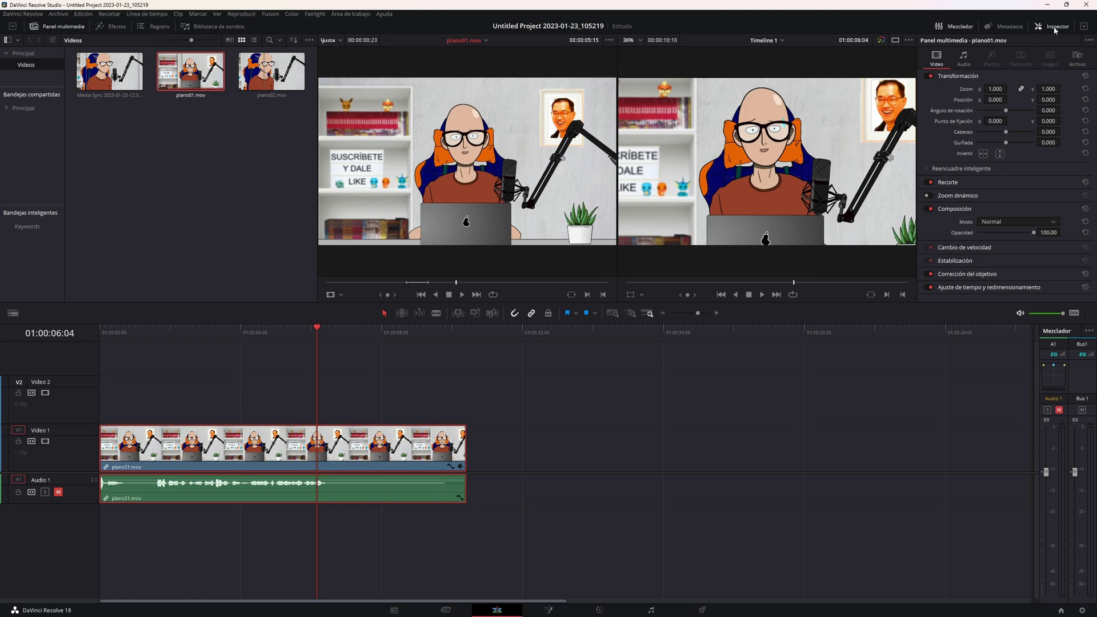
Toggle the Mezclador audio mixer off and back on
click(945, 26)
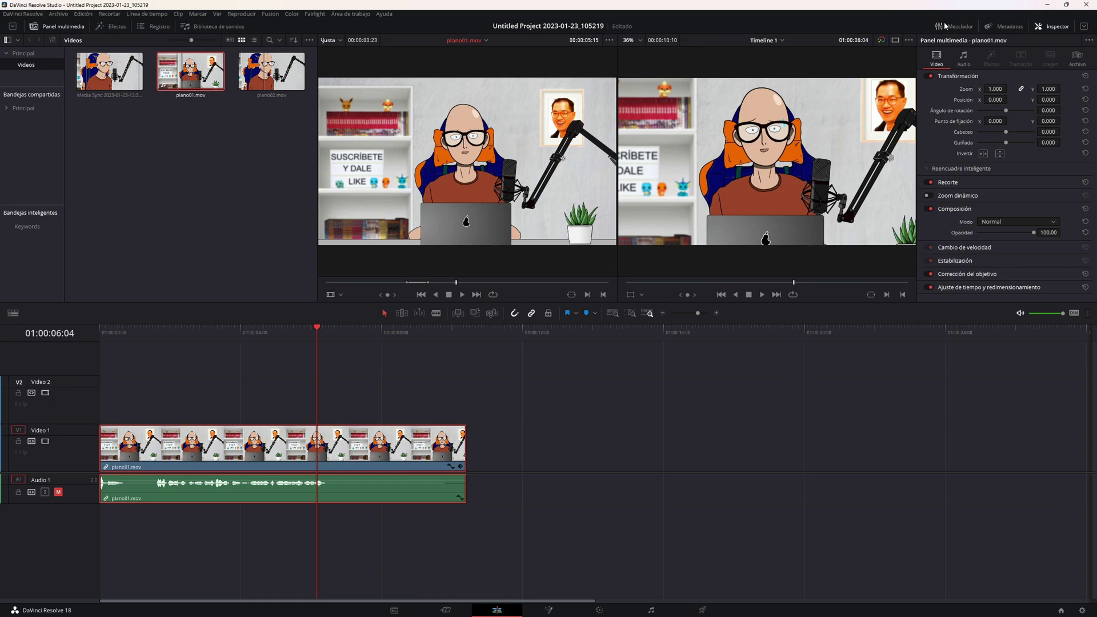
click(946, 26)
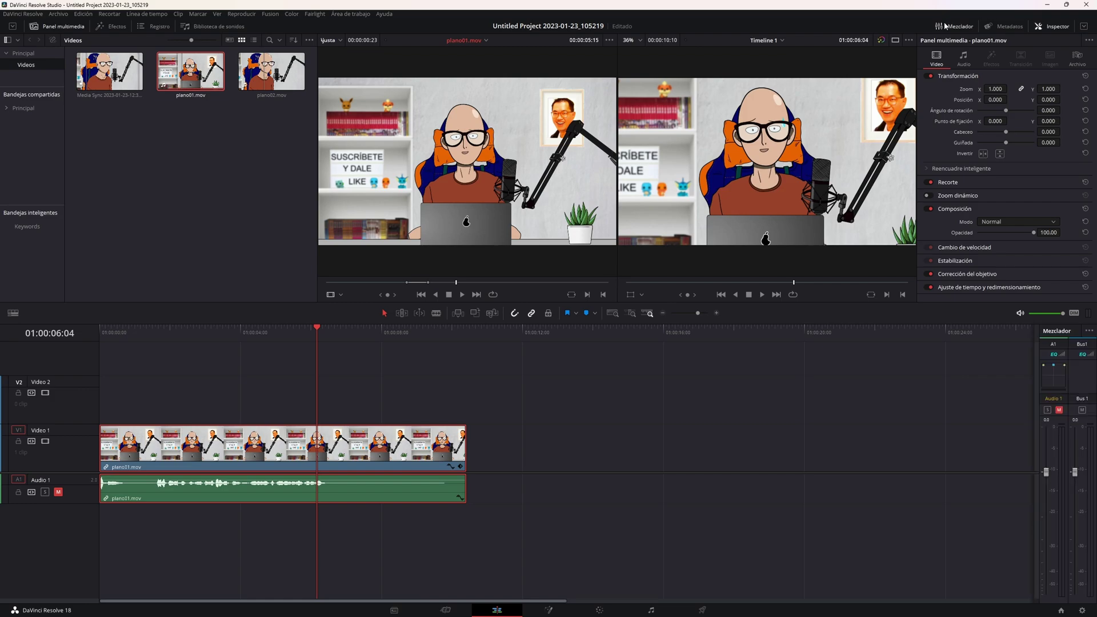
click(946, 26)
click(946, 25)
Add the Wild Pogo mp3 to a new Audio 2 track starting at the timeline start
click(220, 492)
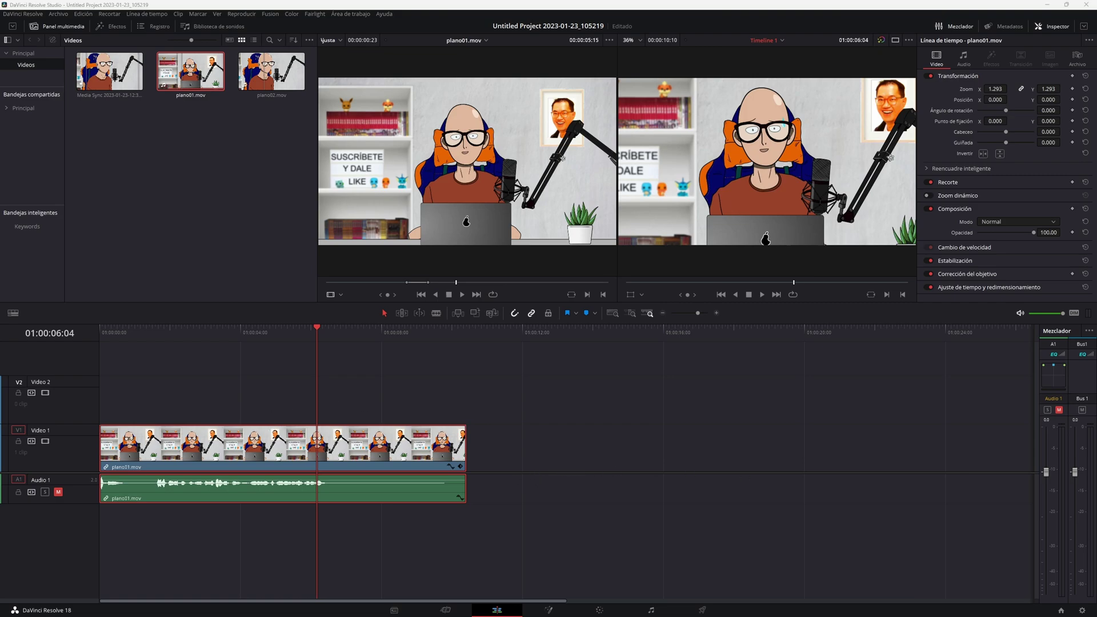
drag(962, 485, 171, 529)
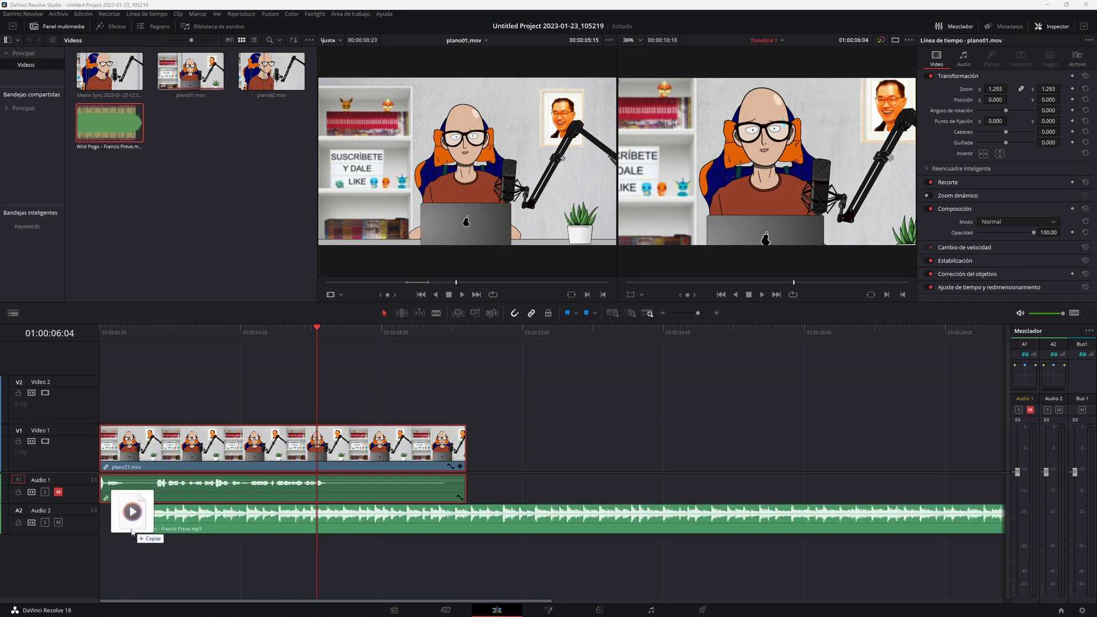
mouse_move(171, 529)
mouse_down()
mouse_move(105, 531)
mouse_move(100, 518)
mouse_up()
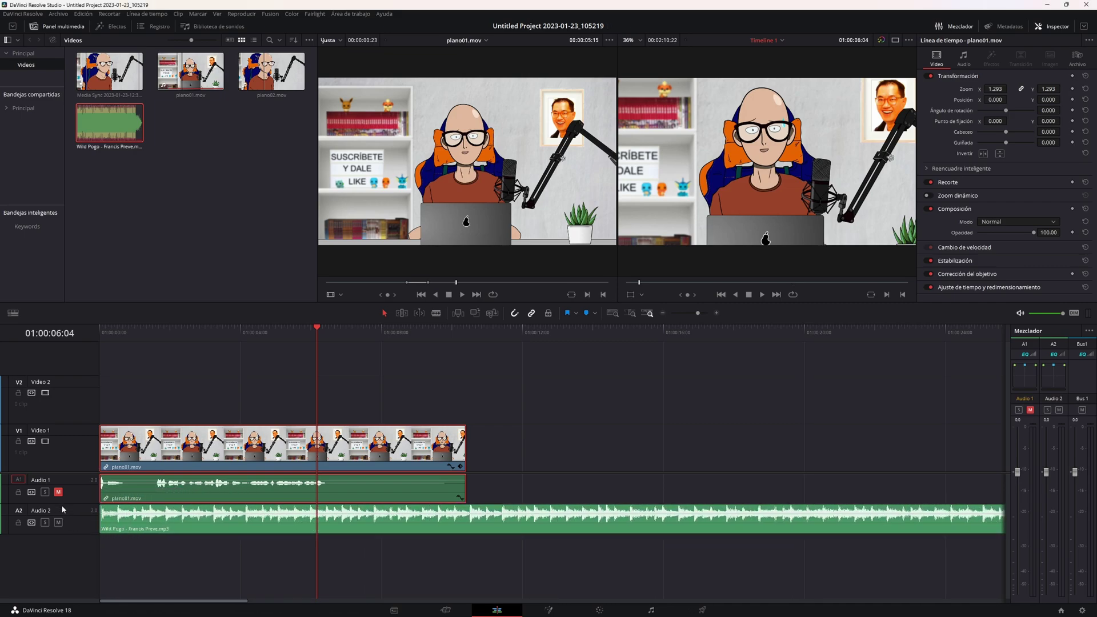
Unmute Audio 1 and play from near the start to hear voice and music
click(58, 492)
click(135, 333)
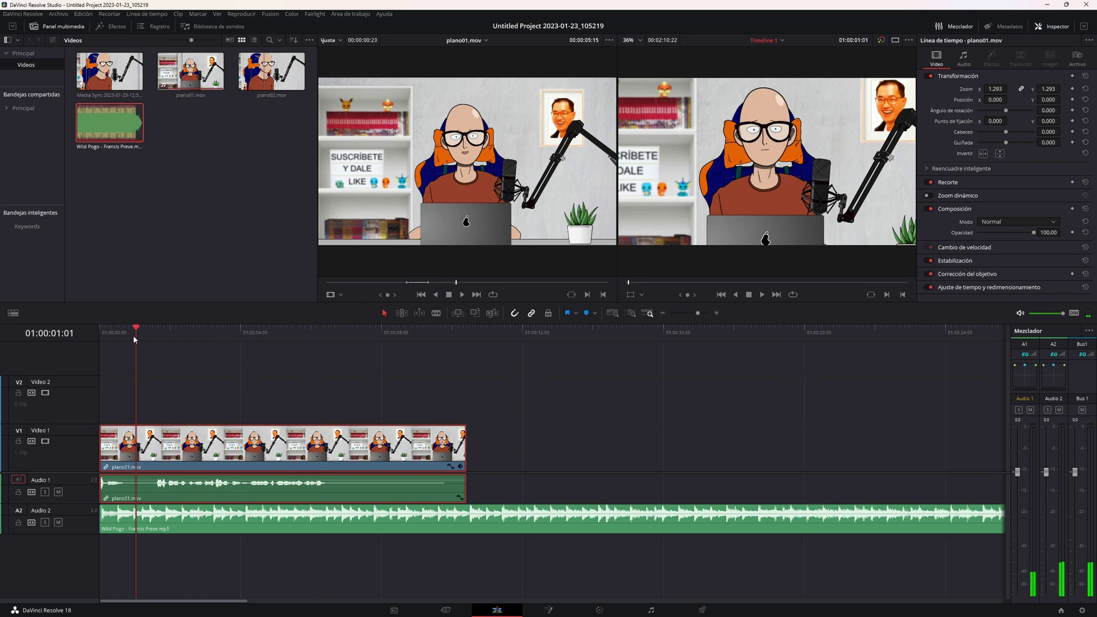
click(759, 295)
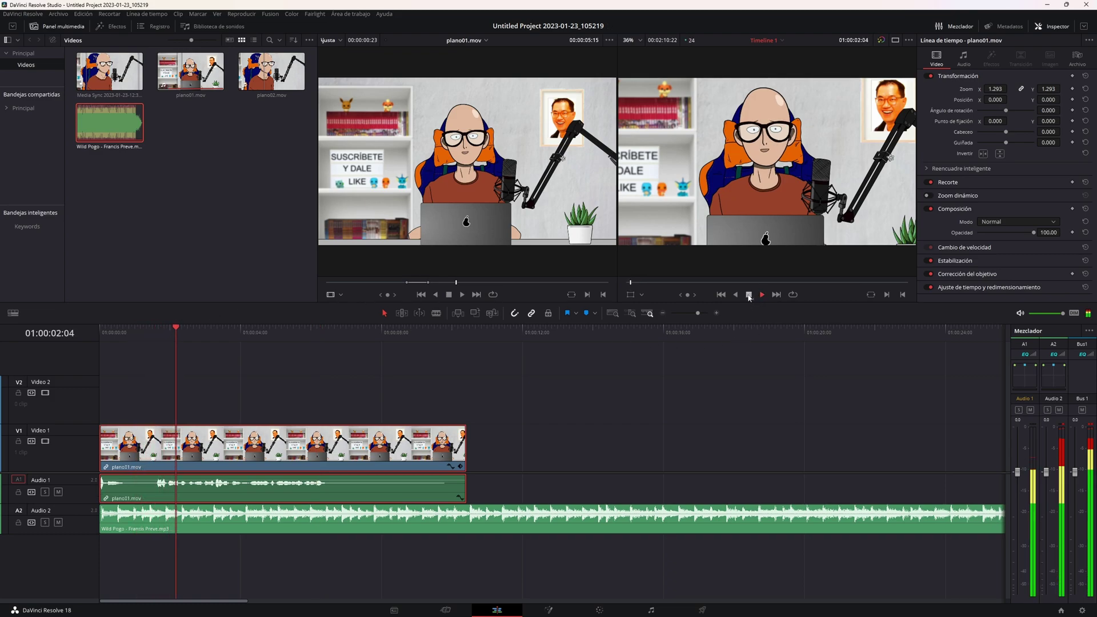
click(749, 295)
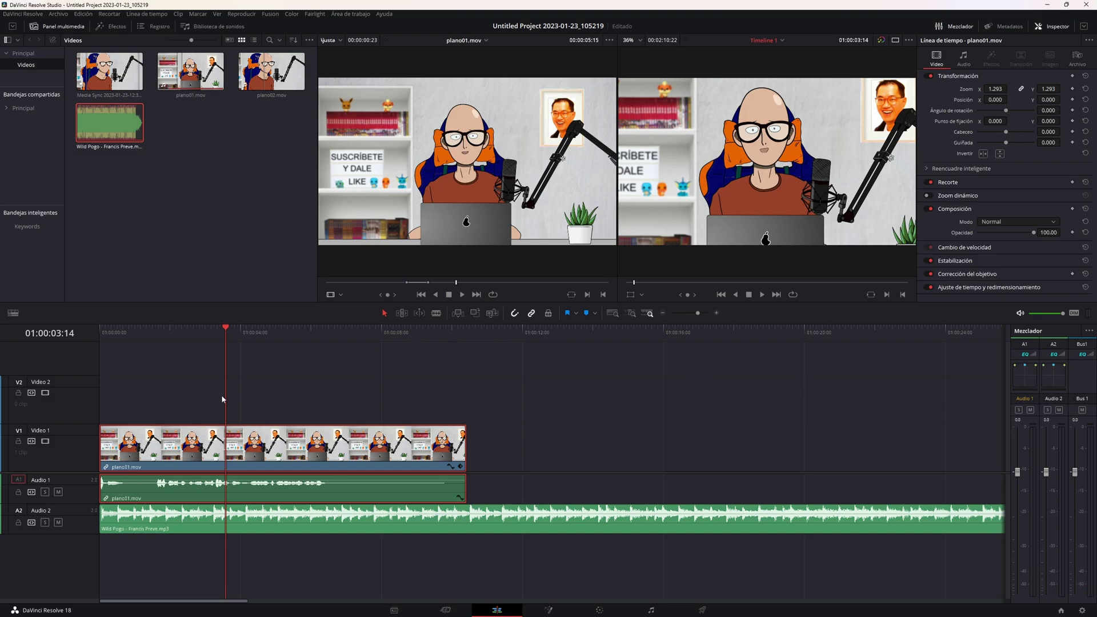
Rename the audio tracks to voz and musica and save the project
double_click(44, 480)
text(voz)
key(Return)
double_click(47, 512)
text(musica)
key(Return)
key(ctrl+s)
Raise the voz level to +2.4 dB and play from near the start to check the mix
mouse_move(1021, 473)
mouse_down()
mouse_move(1020, 462)
mouse_move(1020, 478)
mouse_move(1041, 461)
mouse_move(1040, 472)
mouse_move(1078, 484)
mouse_move(1077, 471)
mouse_up()
click(129, 331)
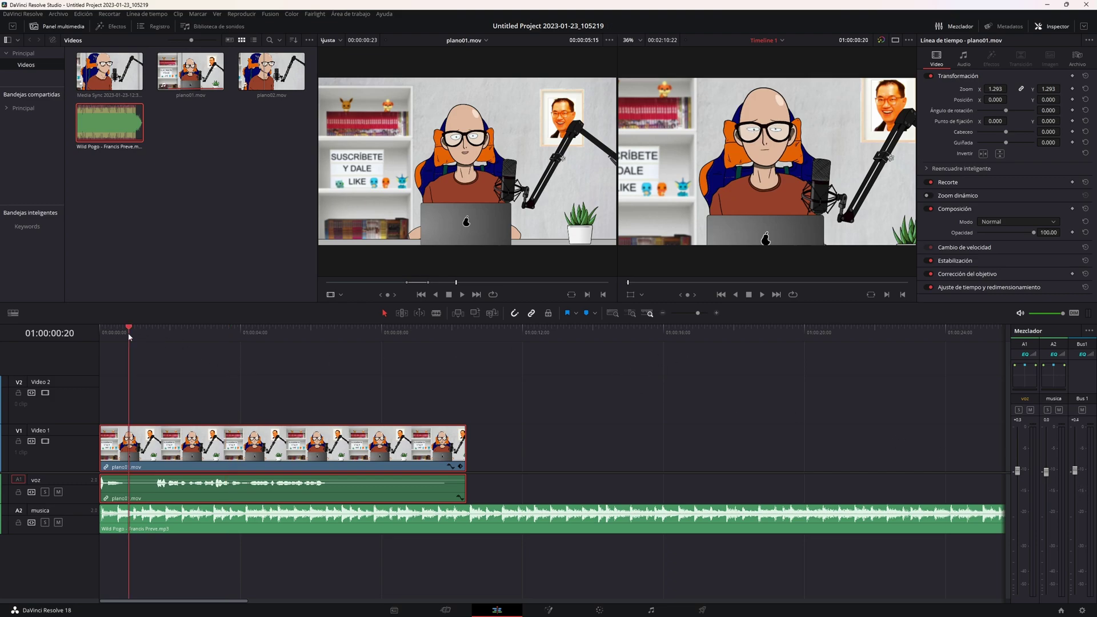
click(762, 295)
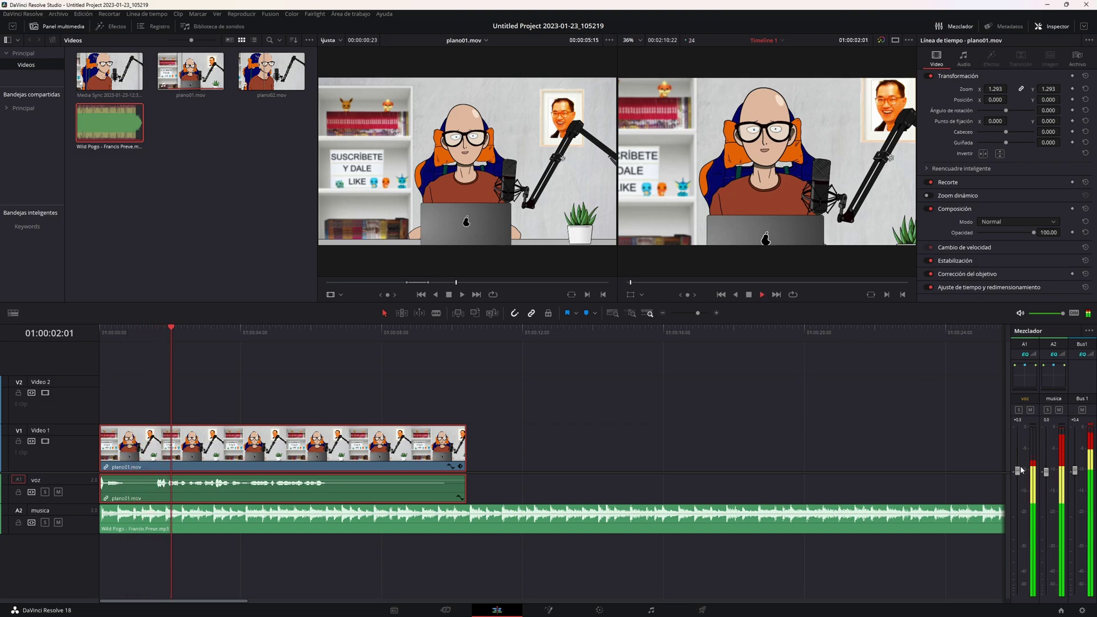
Lower the musica track level to about -17 dB
drag(1047, 472, 1047, 554)
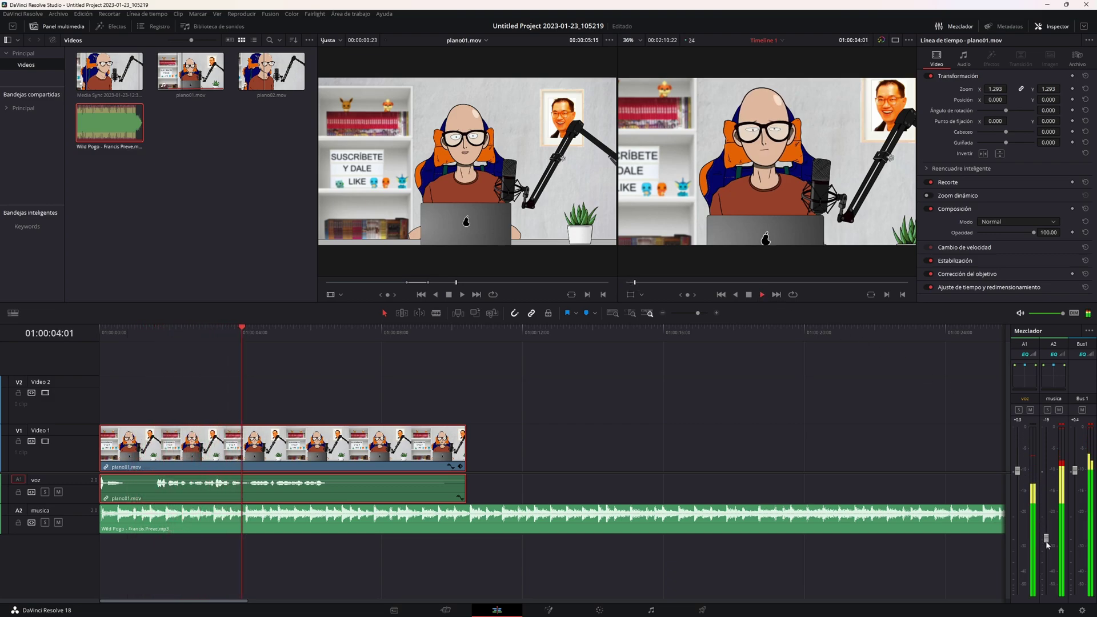
drag(1018, 474, 1021, 471)
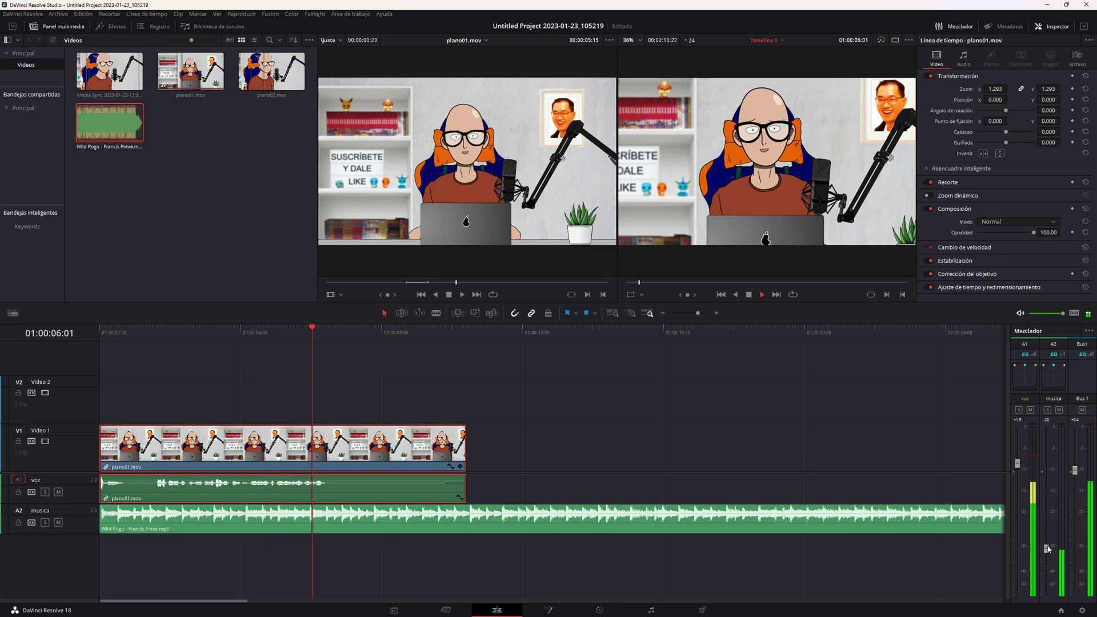
drag(1046, 549, 1047, 533)
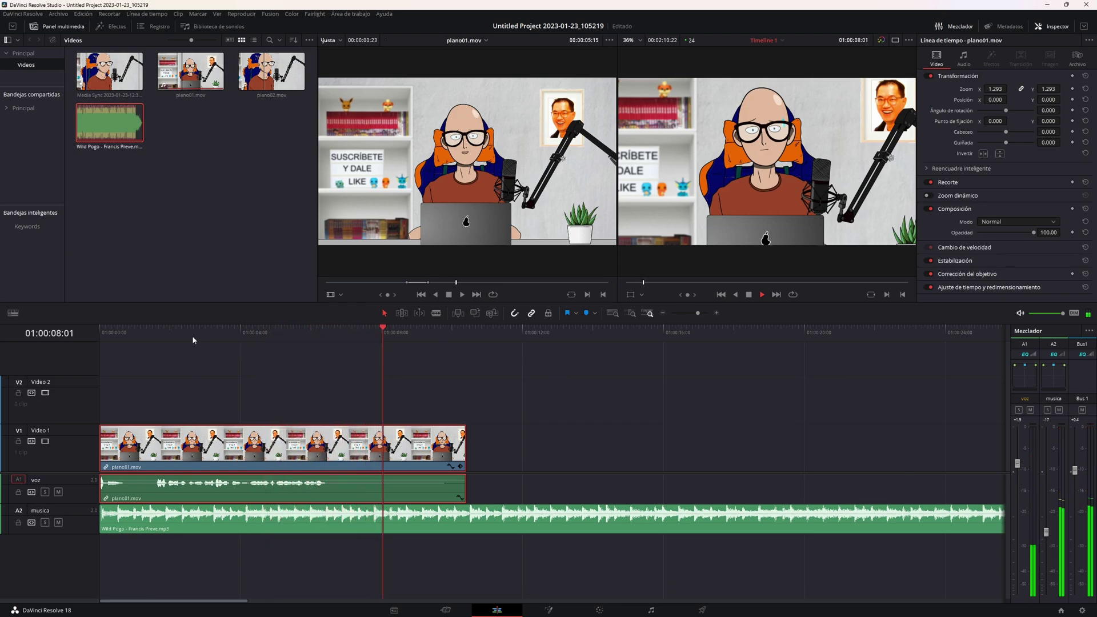
Raise the Bus 1 master to +3.5 dB, stop playback, and test the voz pan control
click(156, 335)
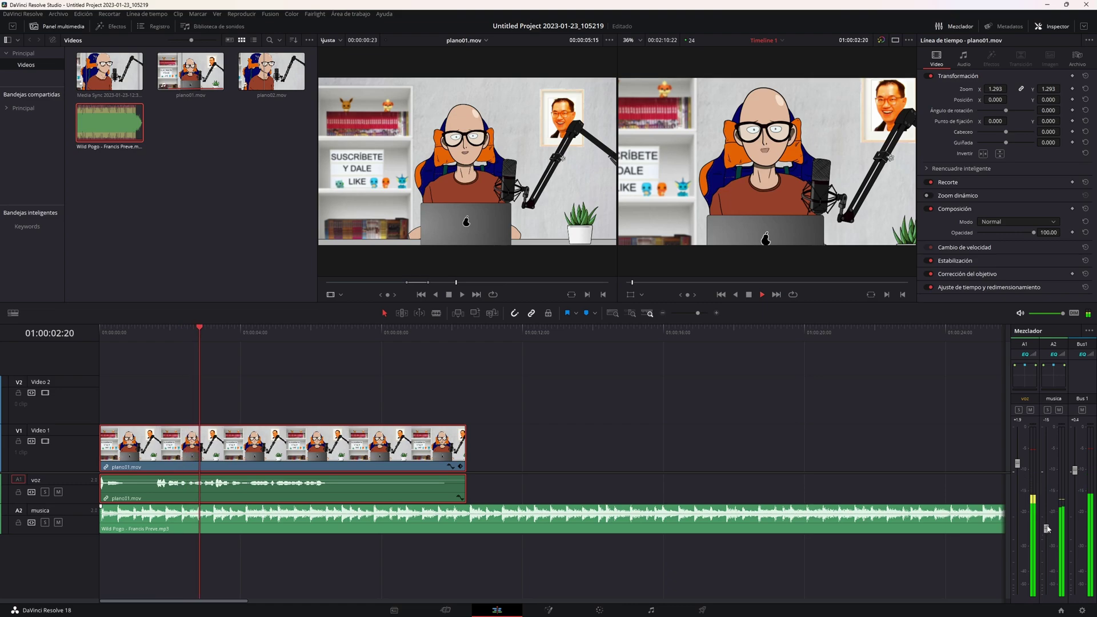
drag(1075, 471, 1075, 450)
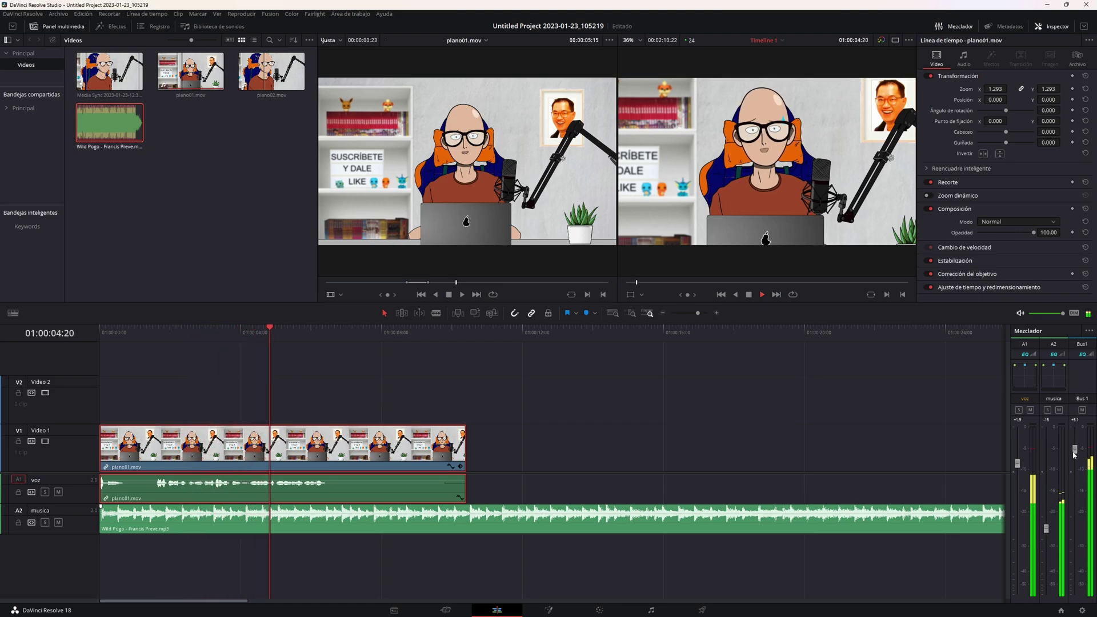
key(space)
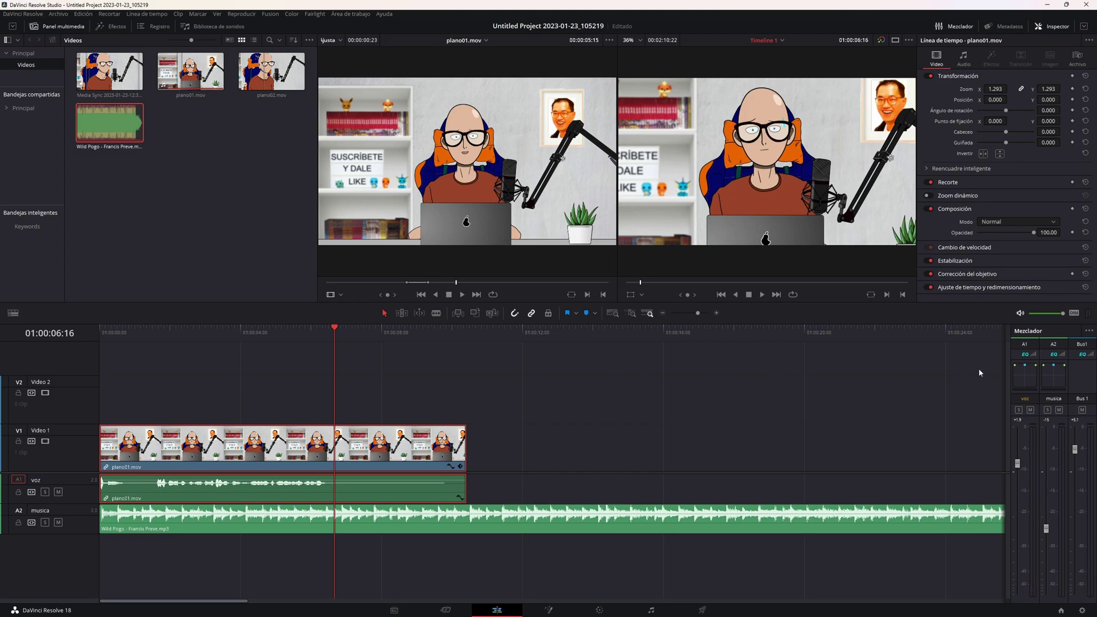
drag(1017, 368, 1017, 367)
drag(1033, 366, 1024, 351)
Solo the voz track and play to hear only the voice, then unsolo and play again
click(1019, 410)
click(133, 334)
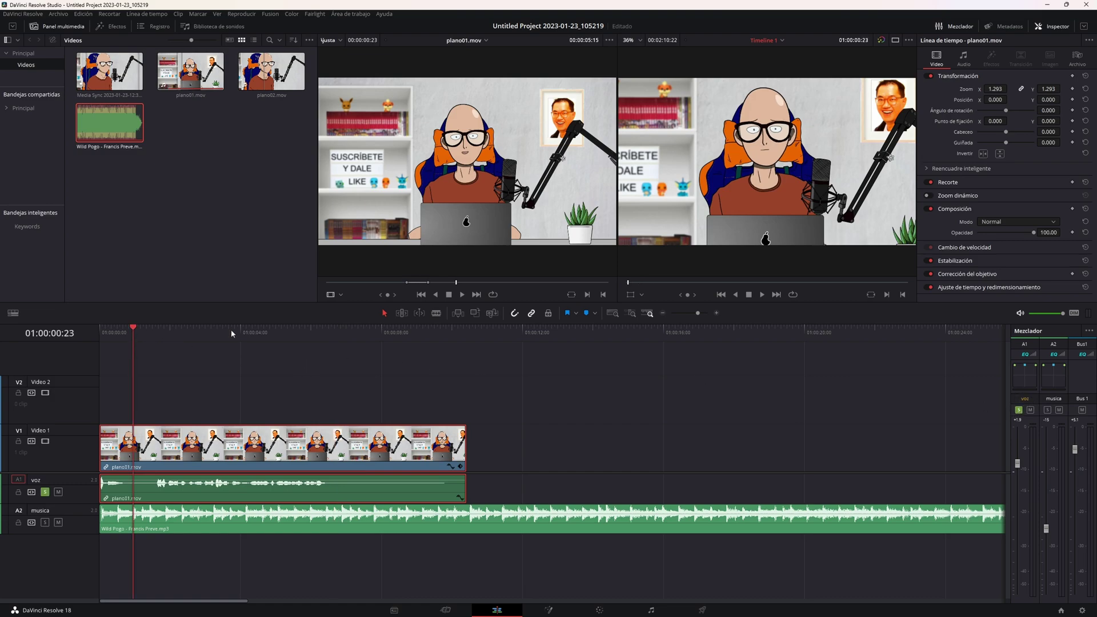
click(762, 295)
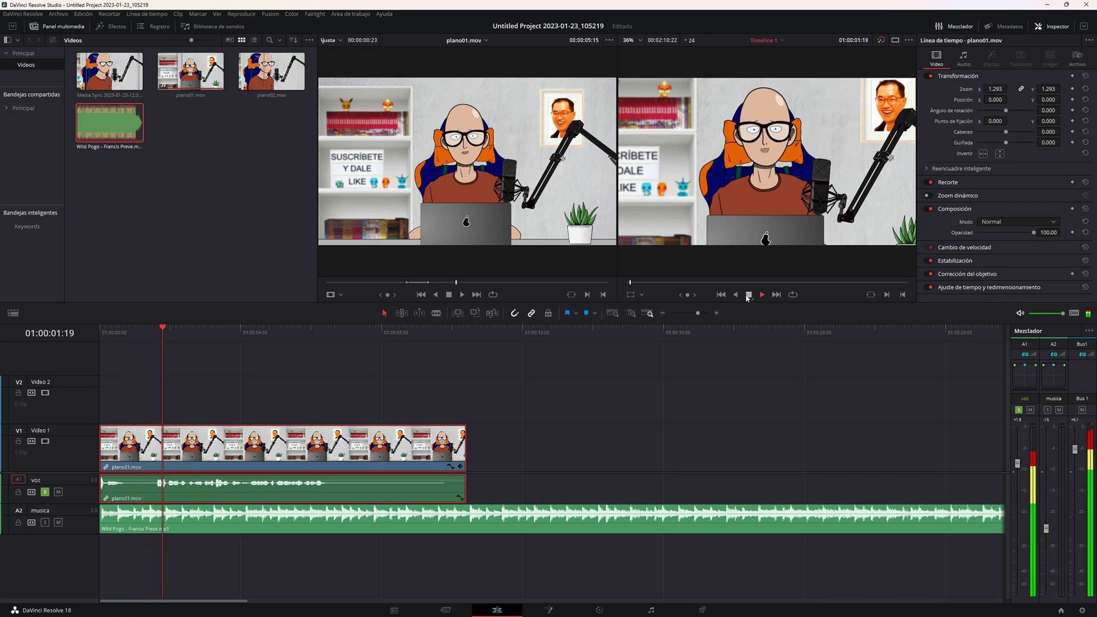
click(748, 295)
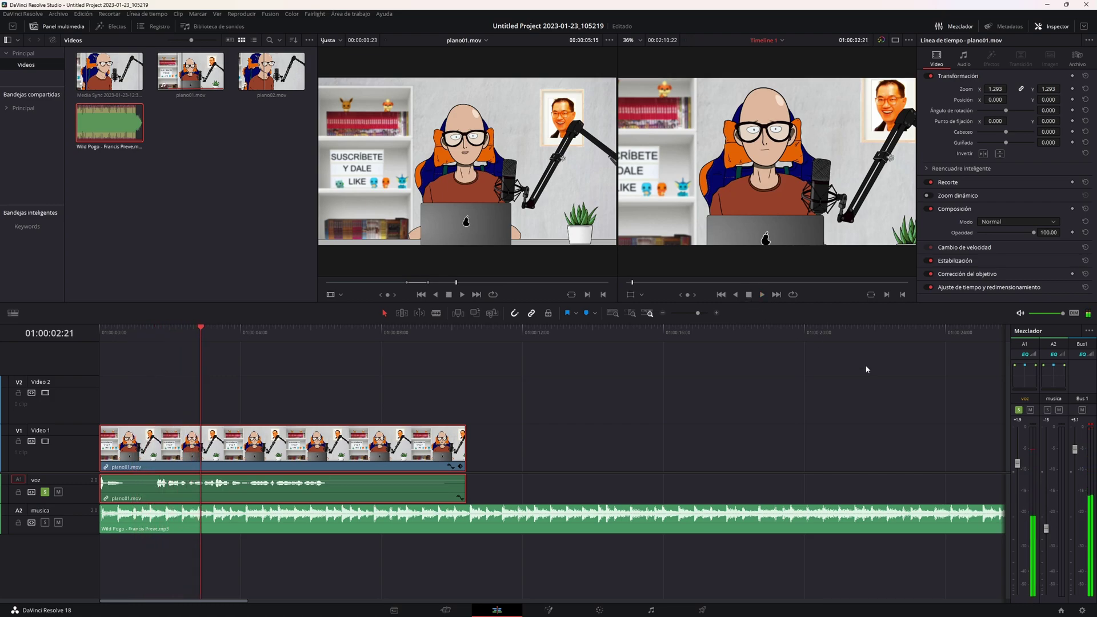
click(1018, 410)
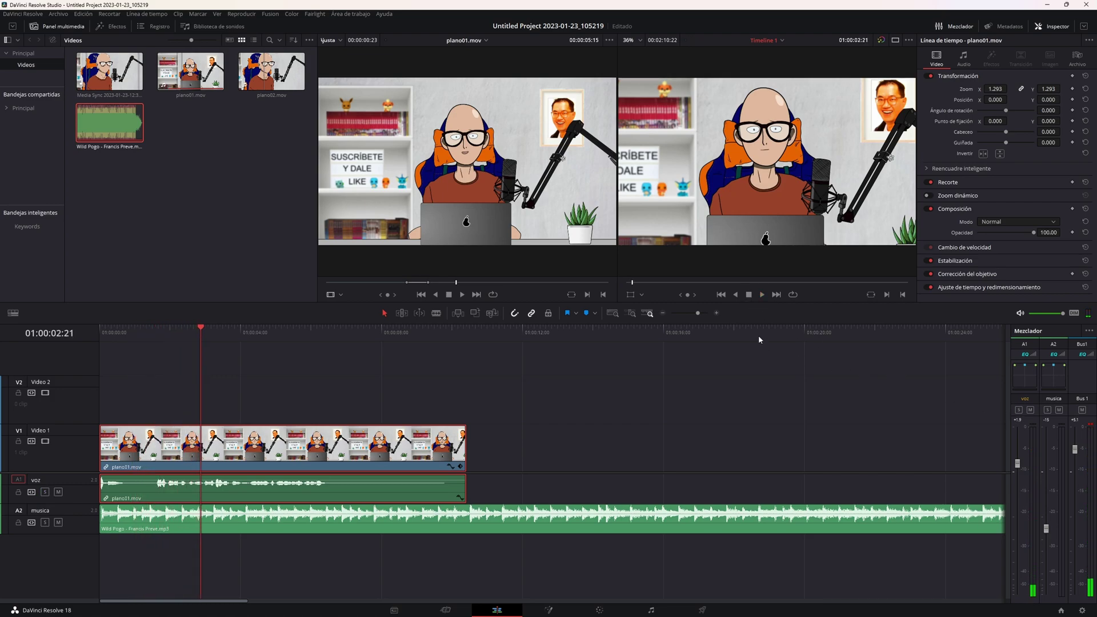
click(763, 295)
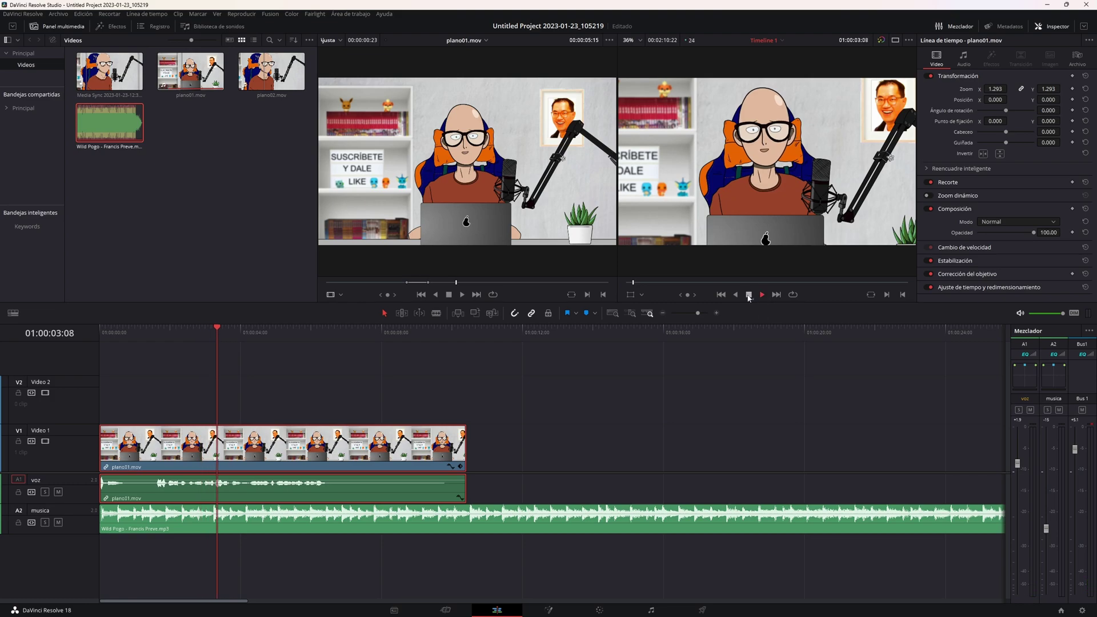
click(748, 295)
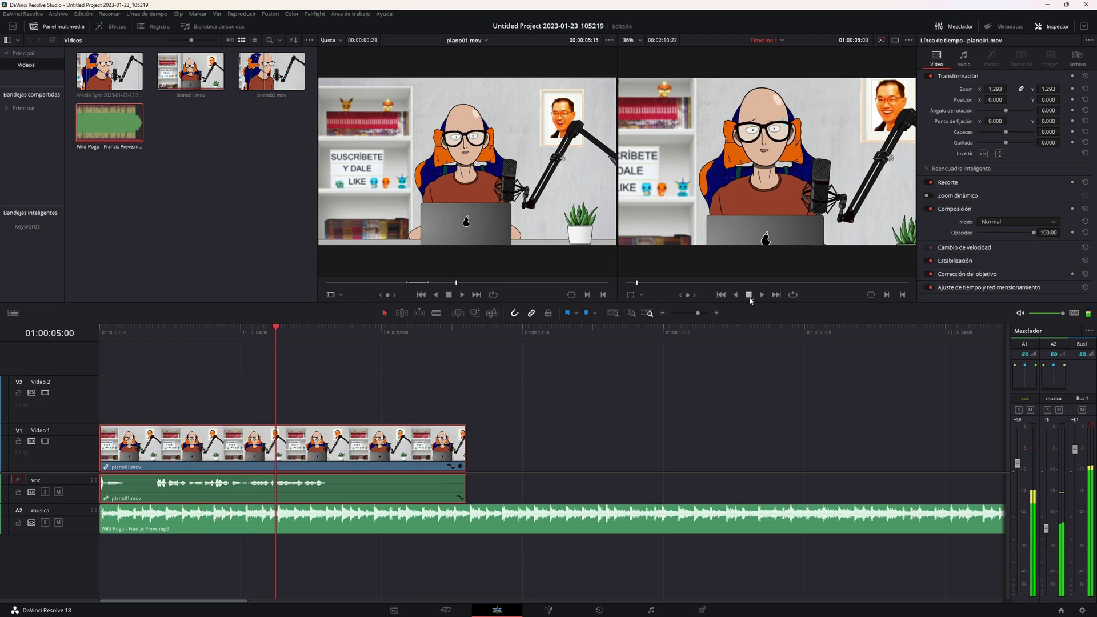
Play with voz muted, lock and unlock Video 1, re-solo voz, and park at 01:00:01:12
click(1031, 410)
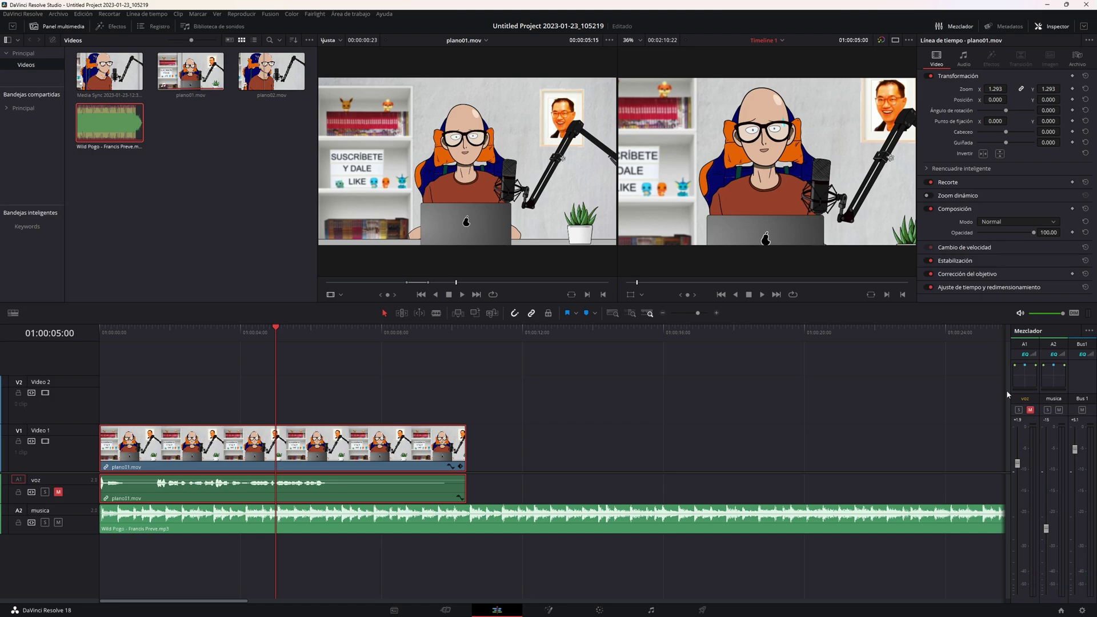
click(762, 295)
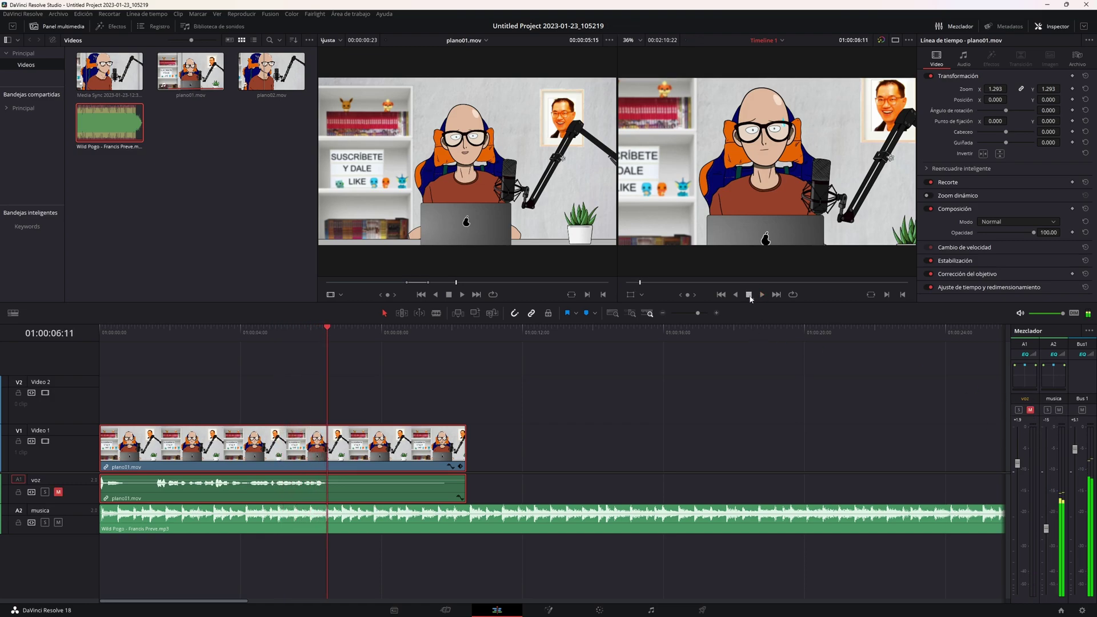
click(749, 294)
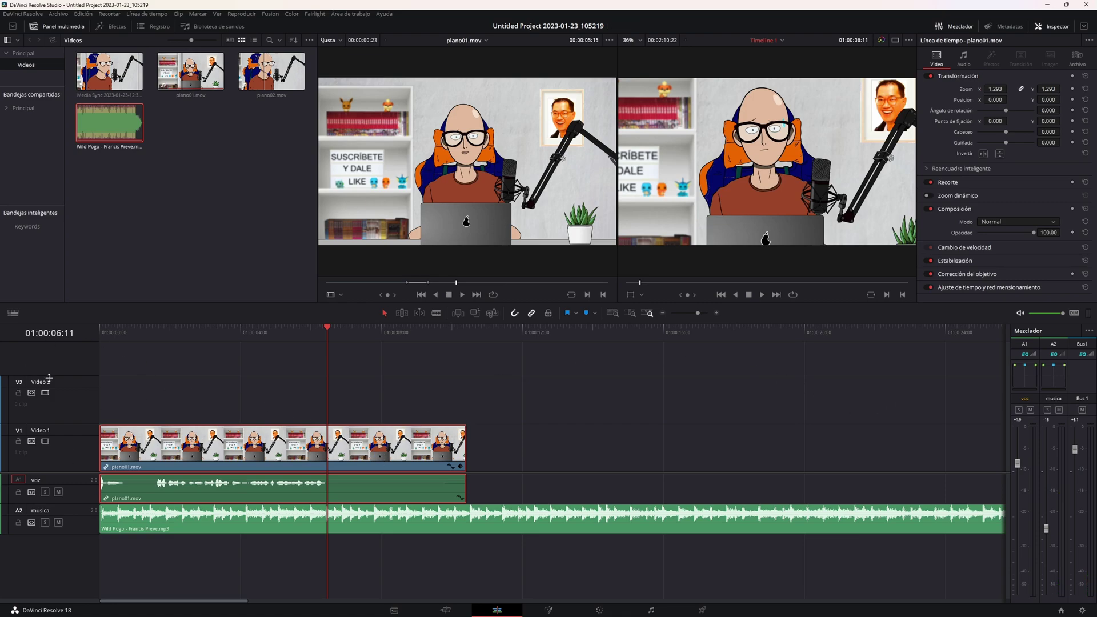
click(18, 441)
click(19, 442)
click(44, 492)
click(152, 330)
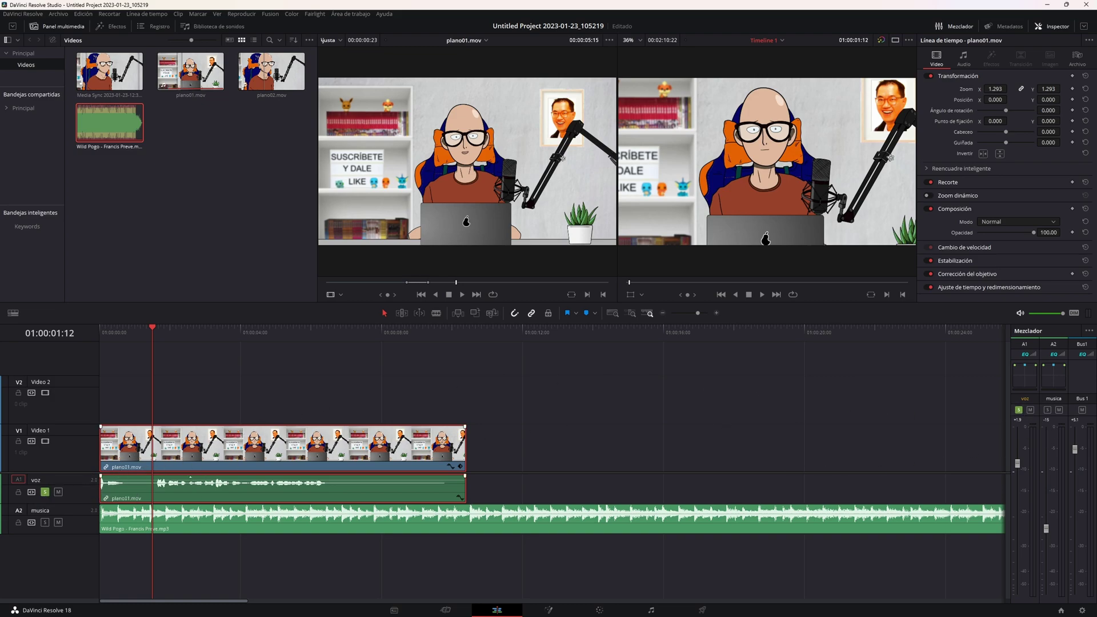
Mute voz, move the playhead to 01:00:02:03, toggle plano01.mov's clips disabled, and shift them right
click(57, 492)
click(177, 499)
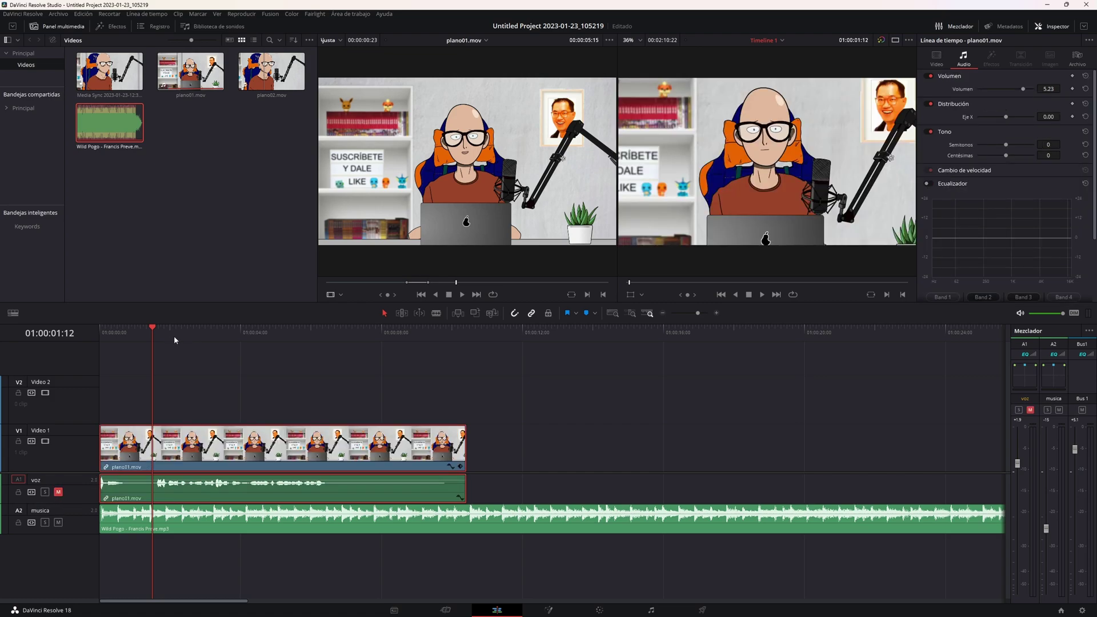
click(174, 337)
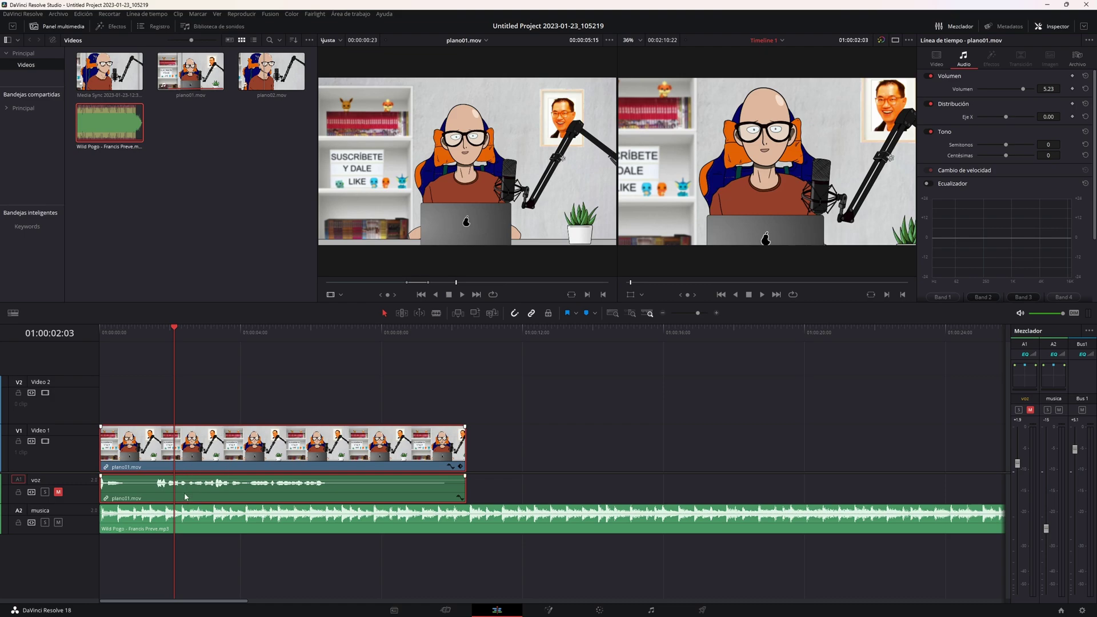
key(d)
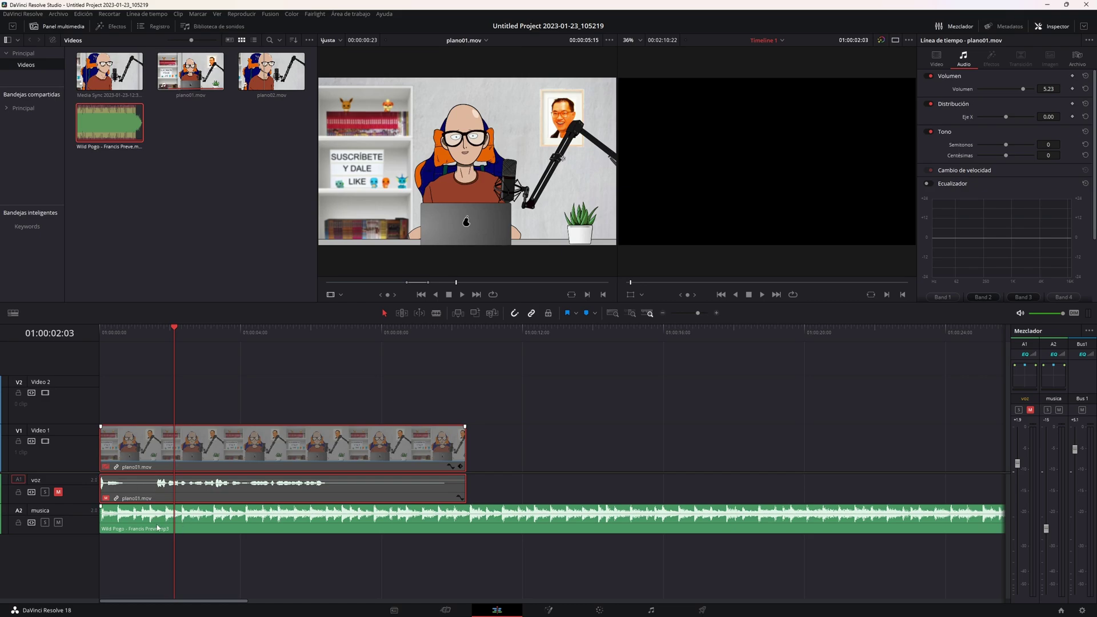
key(d)
drag(322, 448, 493, 448)
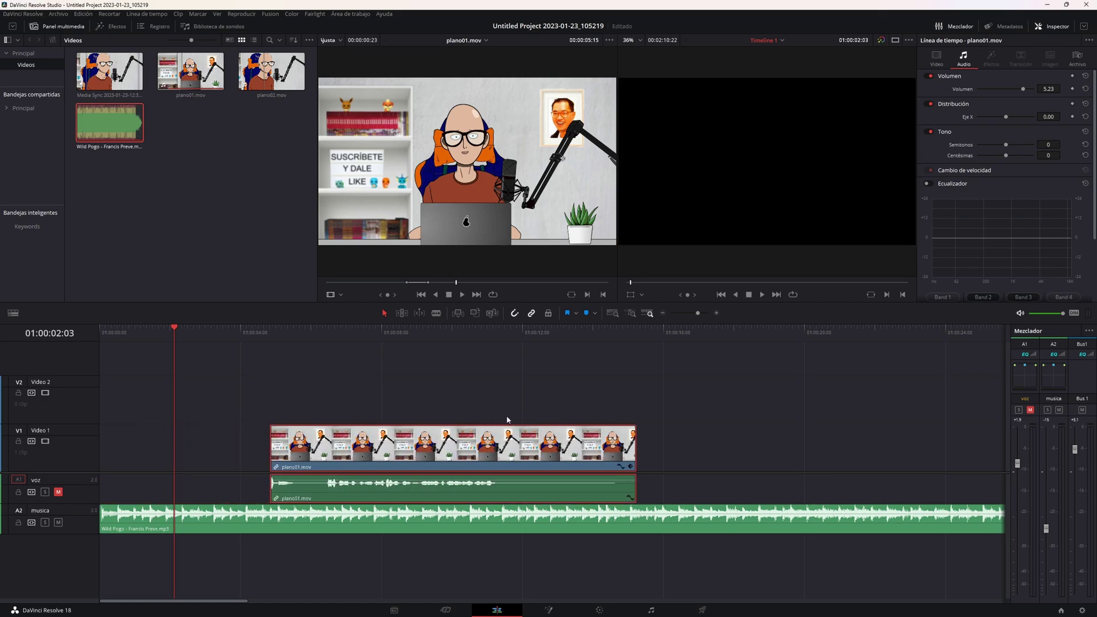
mouse_move(506, 451)
mouse_down()
mouse_move(516, 449)
mouse_move(439, 452)
mouse_up()
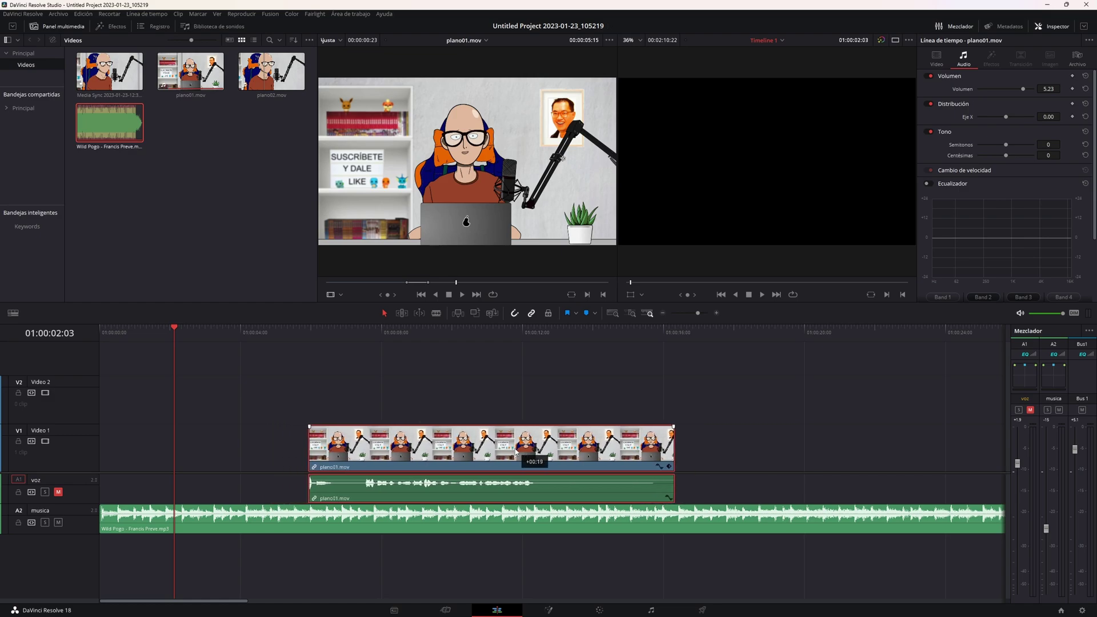
Unlink plano01.mov's video and audio, move both back to the start, and disable the audio clip
right_click(440, 453)
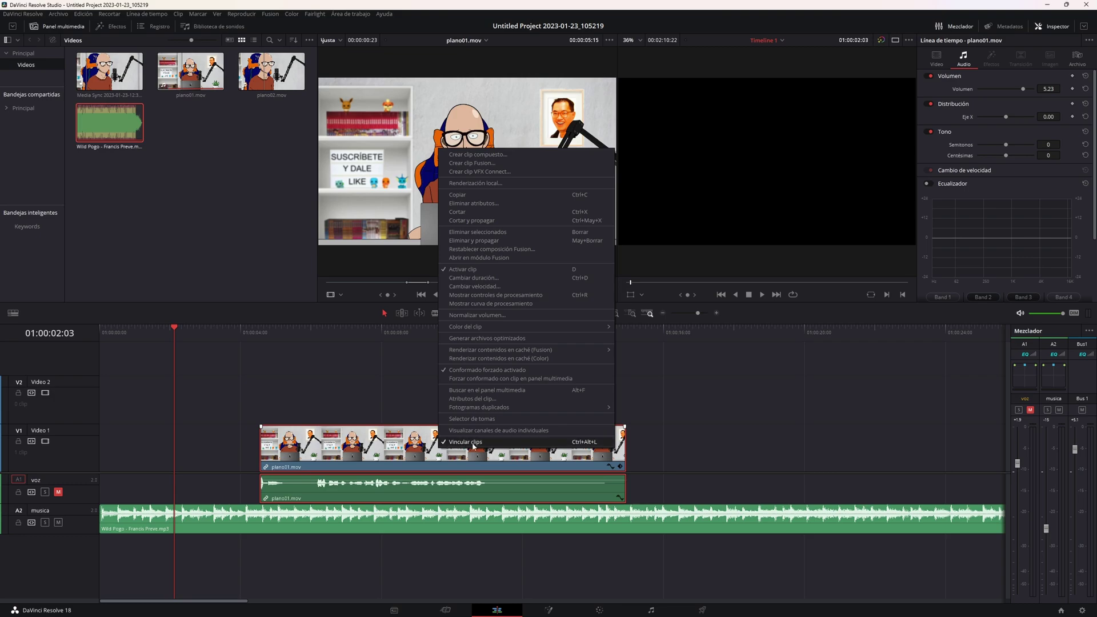
click(493, 441)
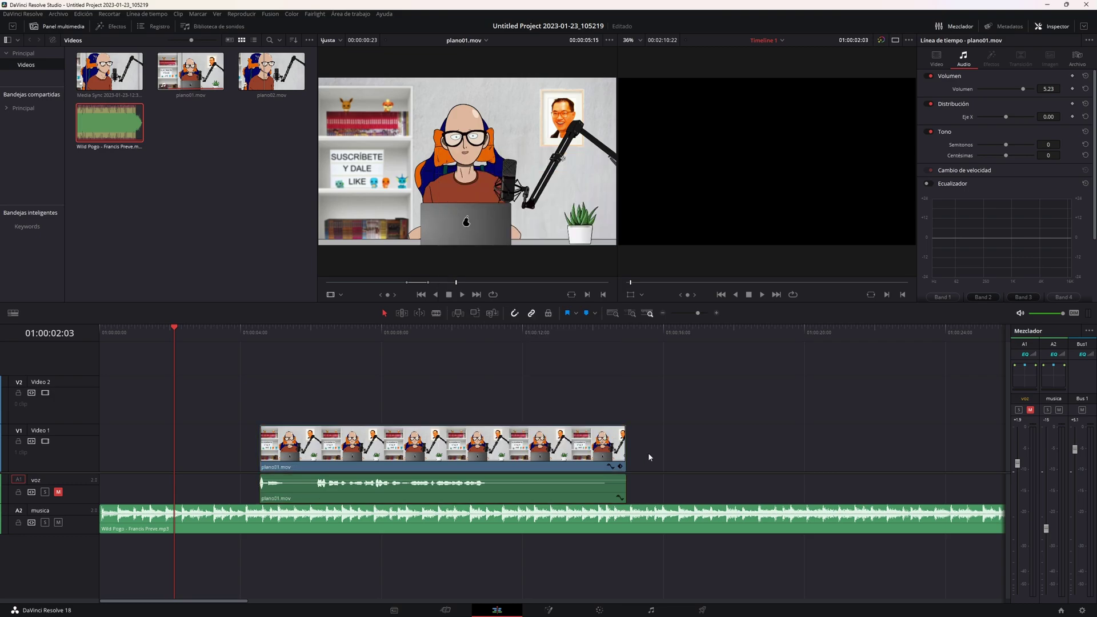
drag(524, 447, 364, 448)
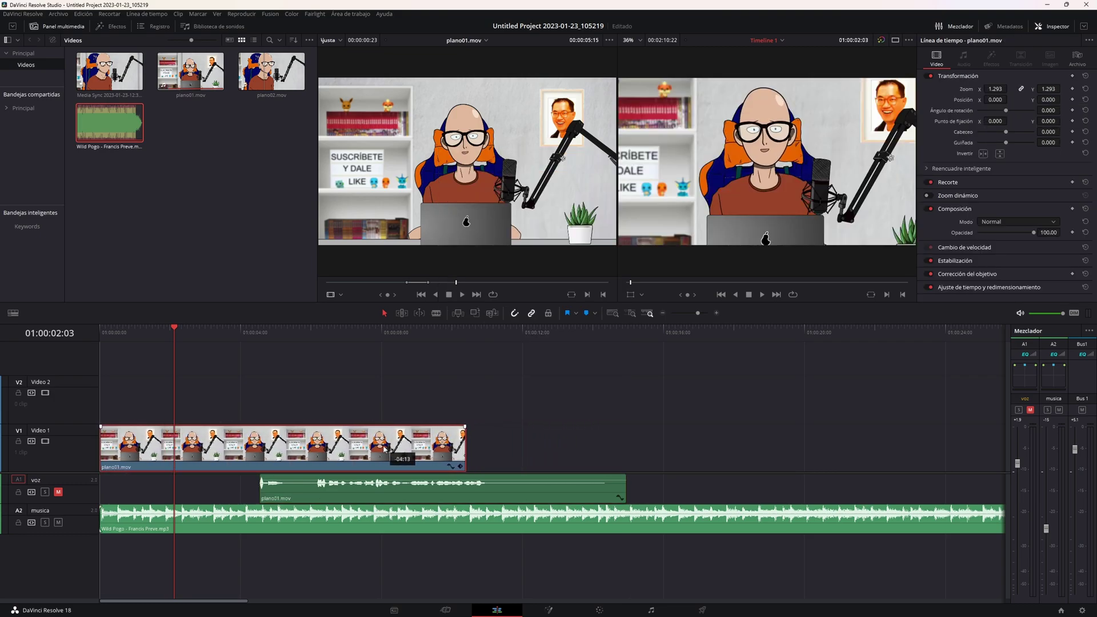
click(525, 496)
drag(525, 496, 364, 487)
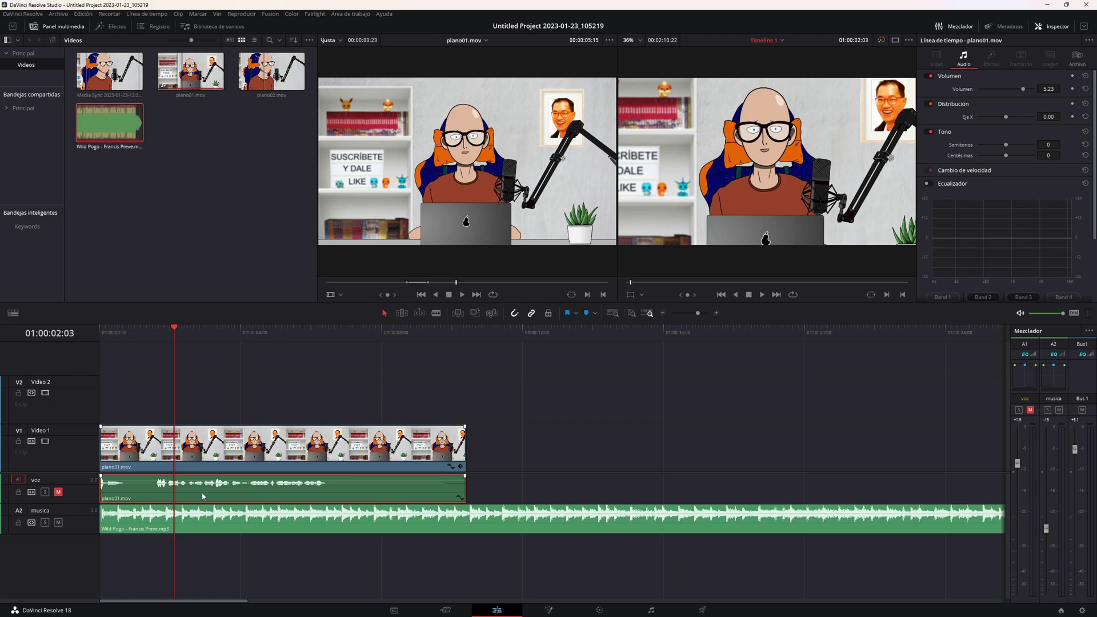
key(d)
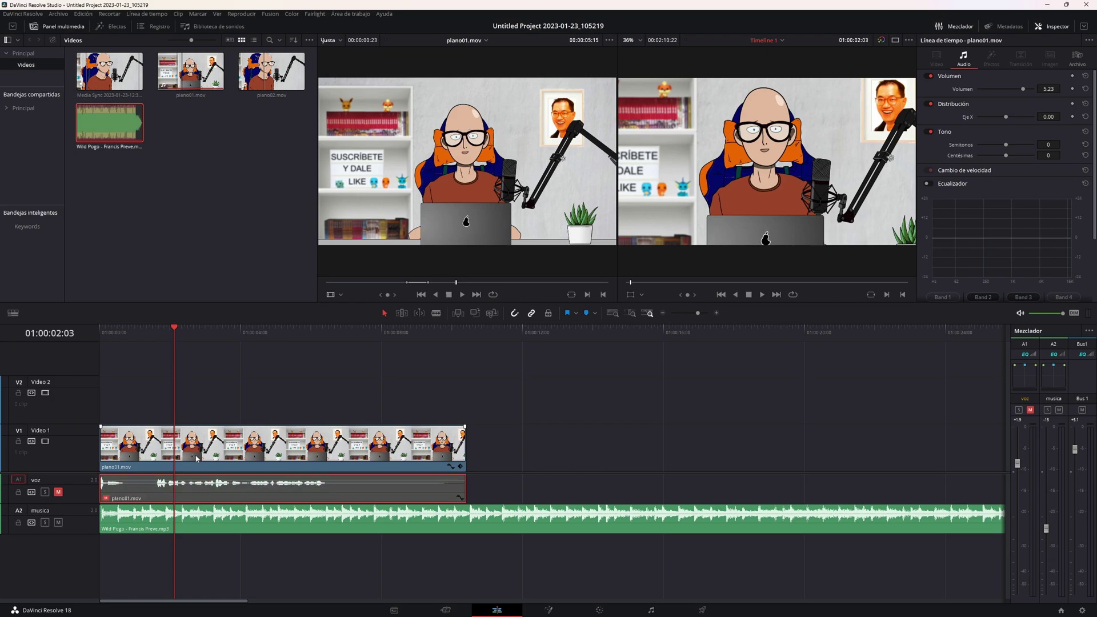
click(194, 446)
key(d)
key(d)
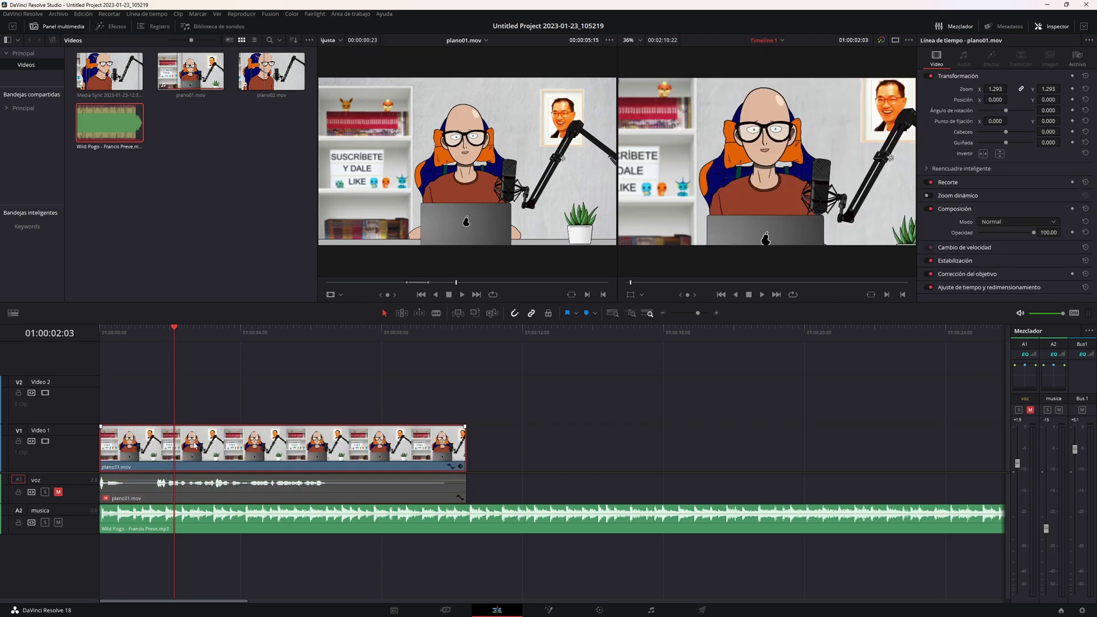
Show the Metadata panel and load plano01.mov into the source viewer
click(935, 26)
click(935, 27)
click(935, 27)
click(995, 25)
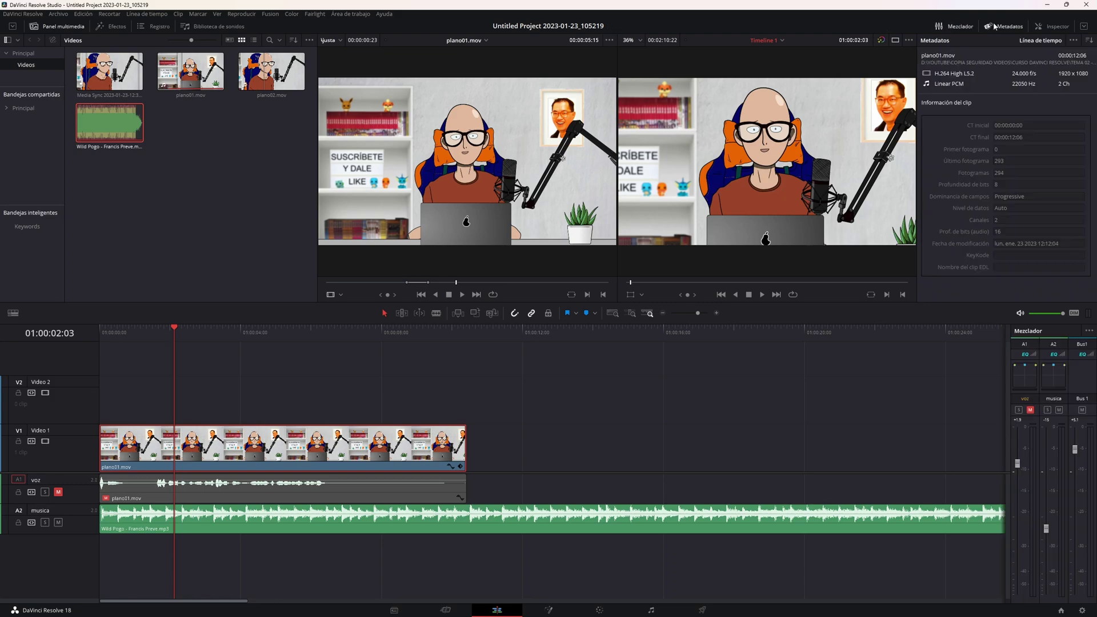
click(191, 72)
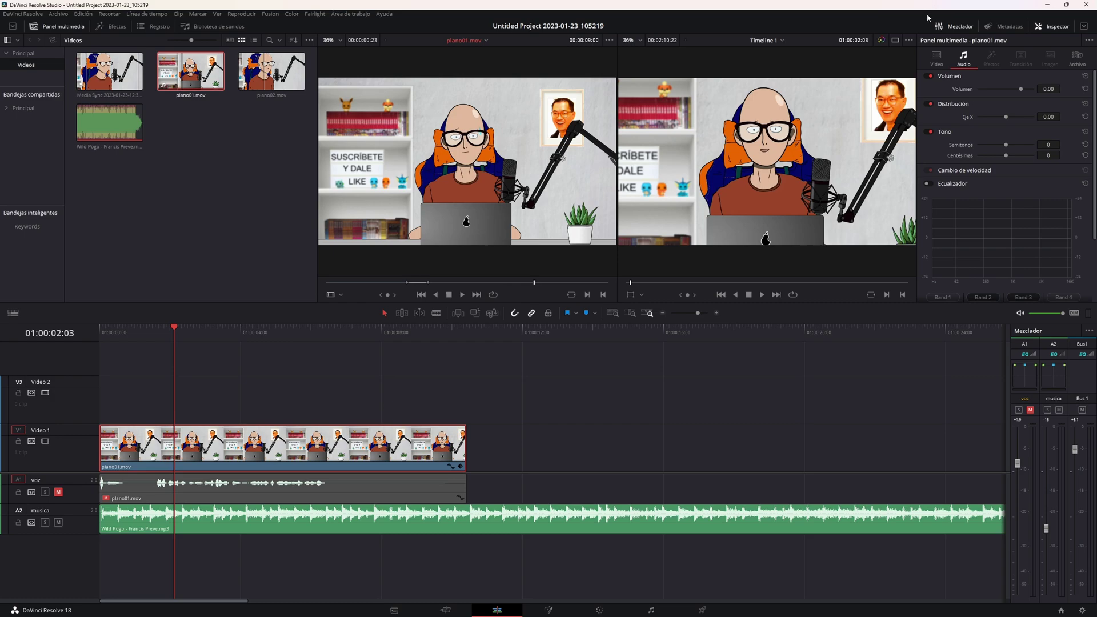
Review plano01.mov's file and video properties, mirror it horizontally and undo the flip
click(1077, 57)
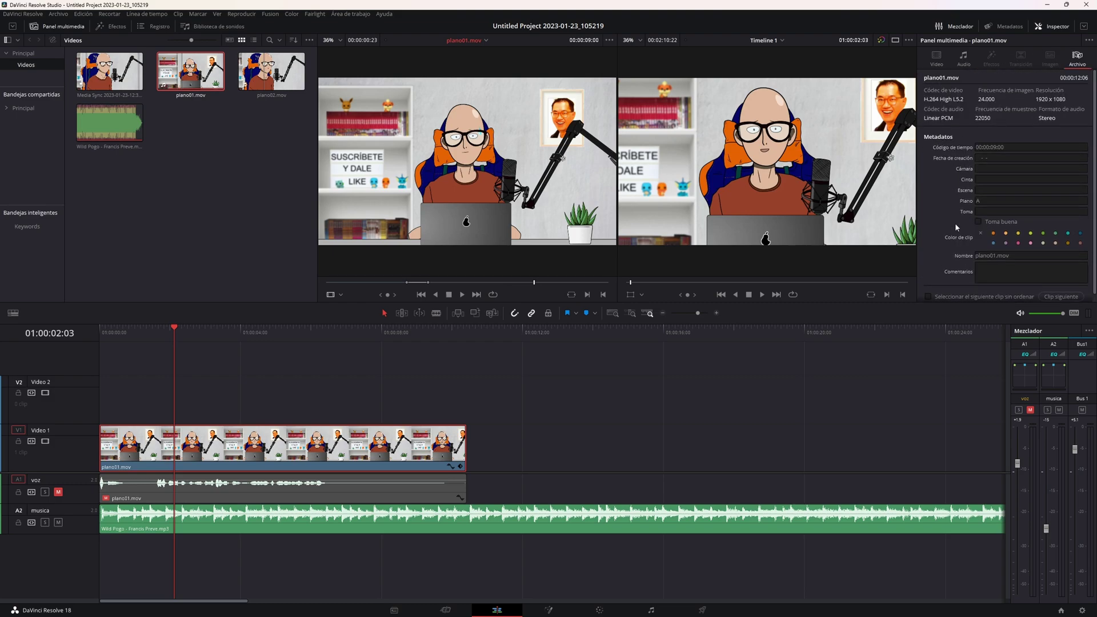
click(949, 60)
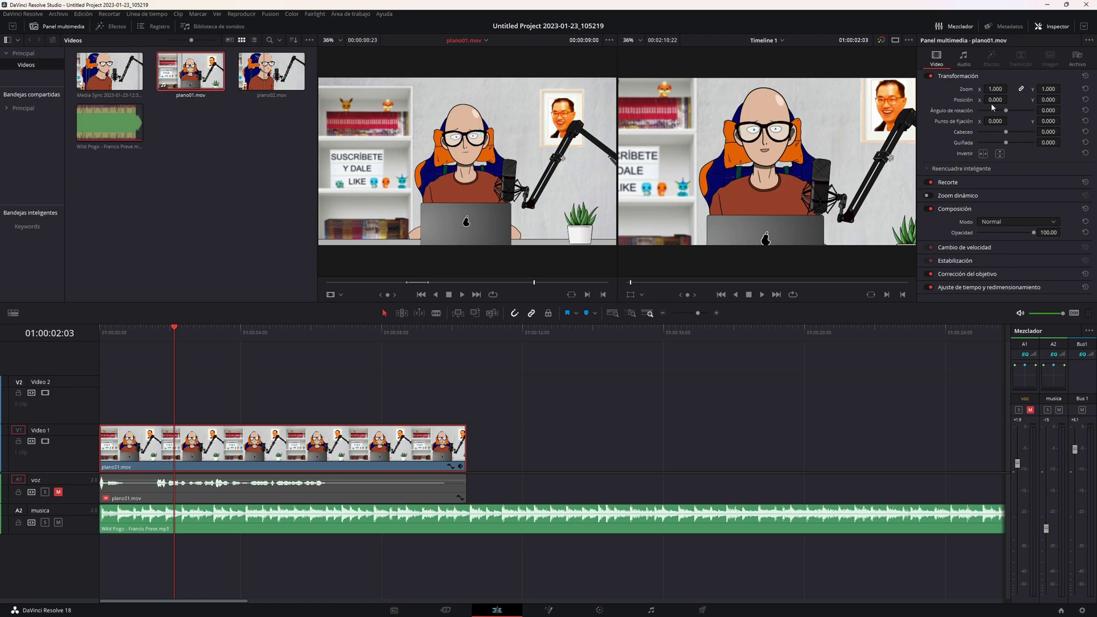
click(983, 154)
click(983, 154)
click(120, 29)
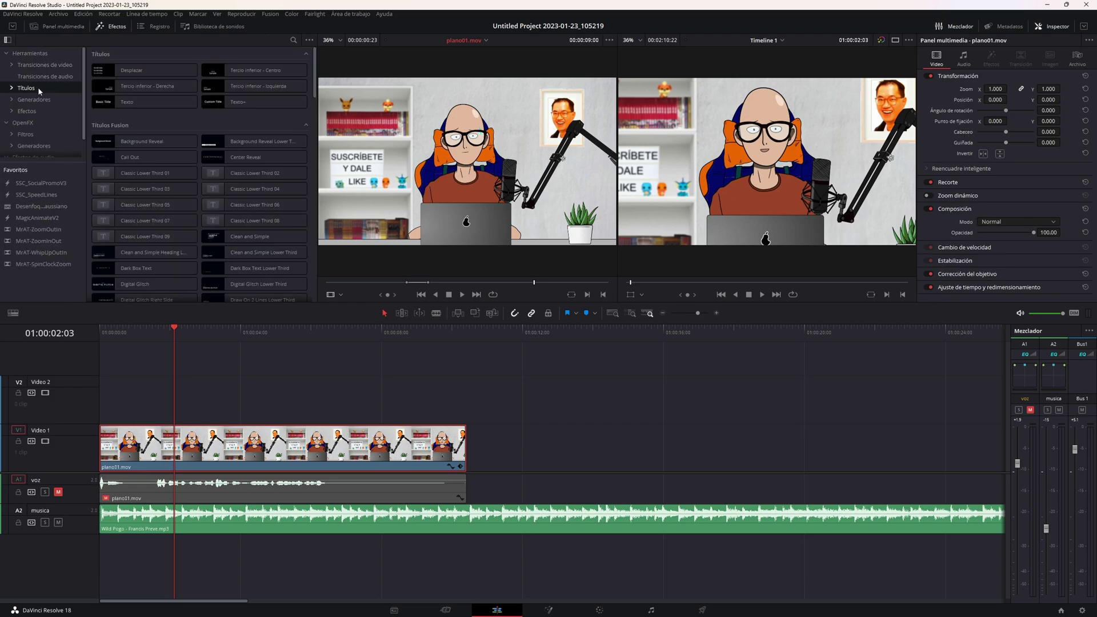
Apply the Desenfoque gaussiano favourite effect to plano01.mov
click(26, 111)
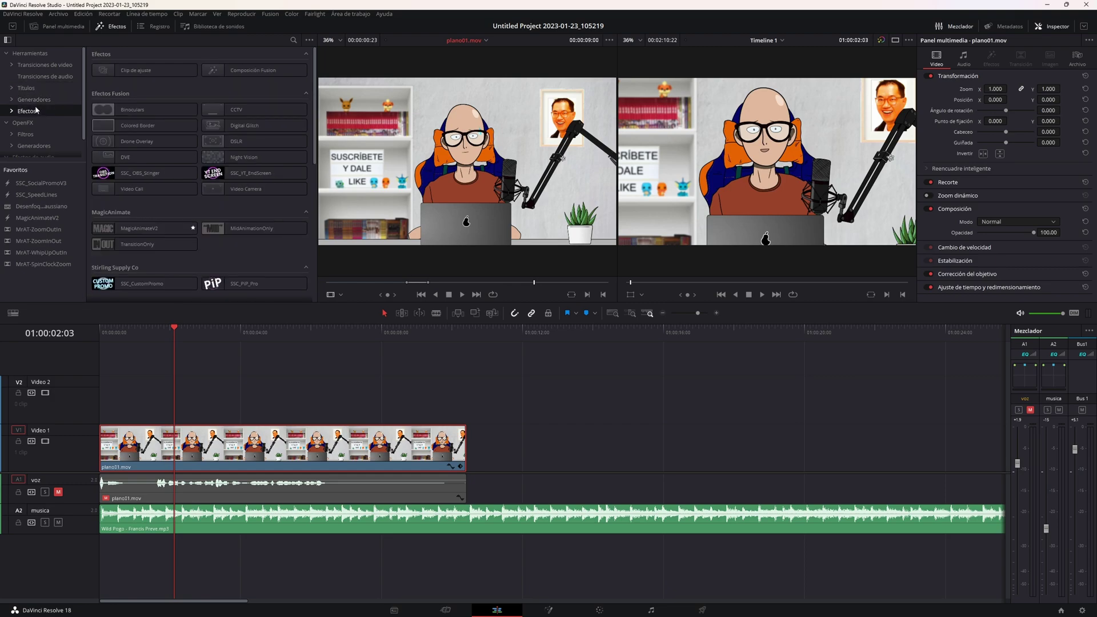
click(11, 111)
mouse_move(41, 206)
mouse_down()
mouse_move(287, 358)
mouse_move(322, 439)
mouse_up()
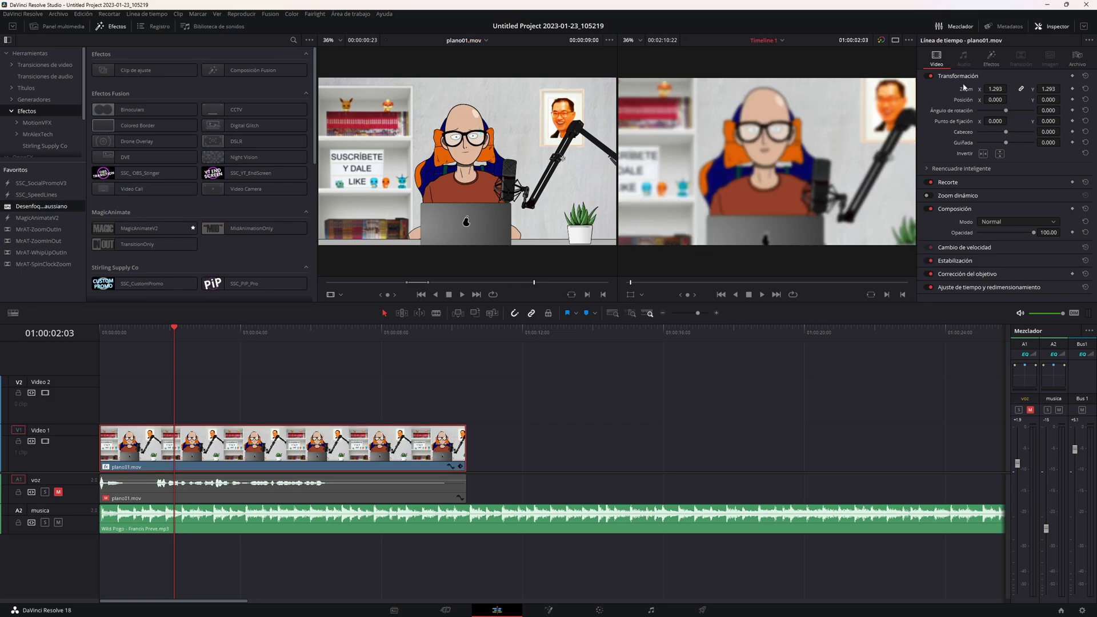
Adjust the blur's Intensidad, then disable the effect and hide the effects library
click(988, 67)
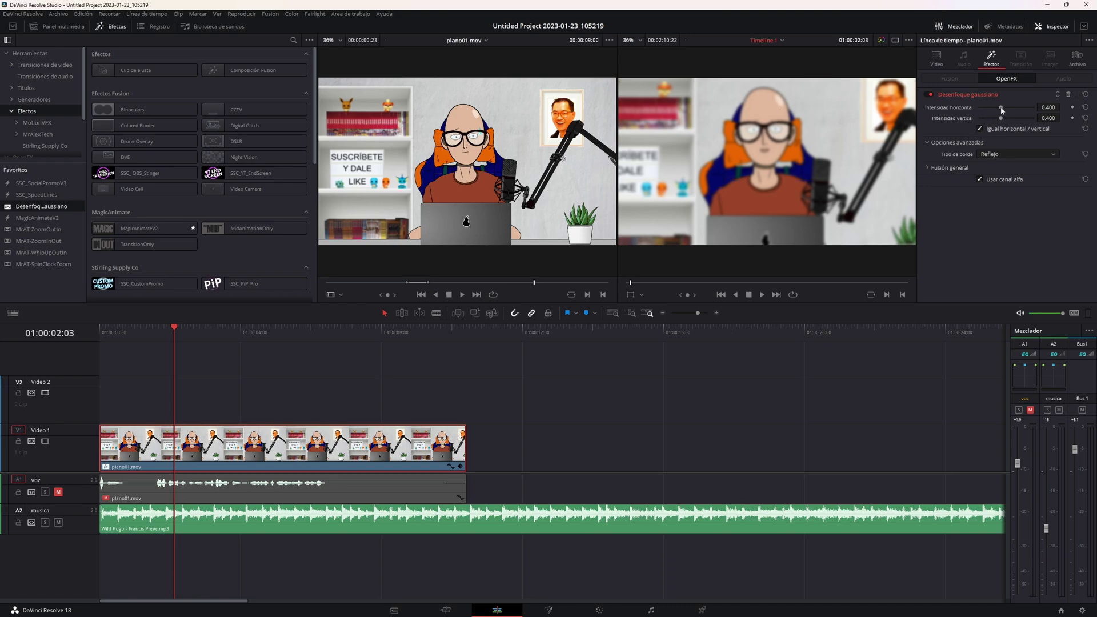
mouse_move(1002, 110)
mouse_down()
mouse_move(987, 109)
mouse_move(1019, 110)
mouse_up()
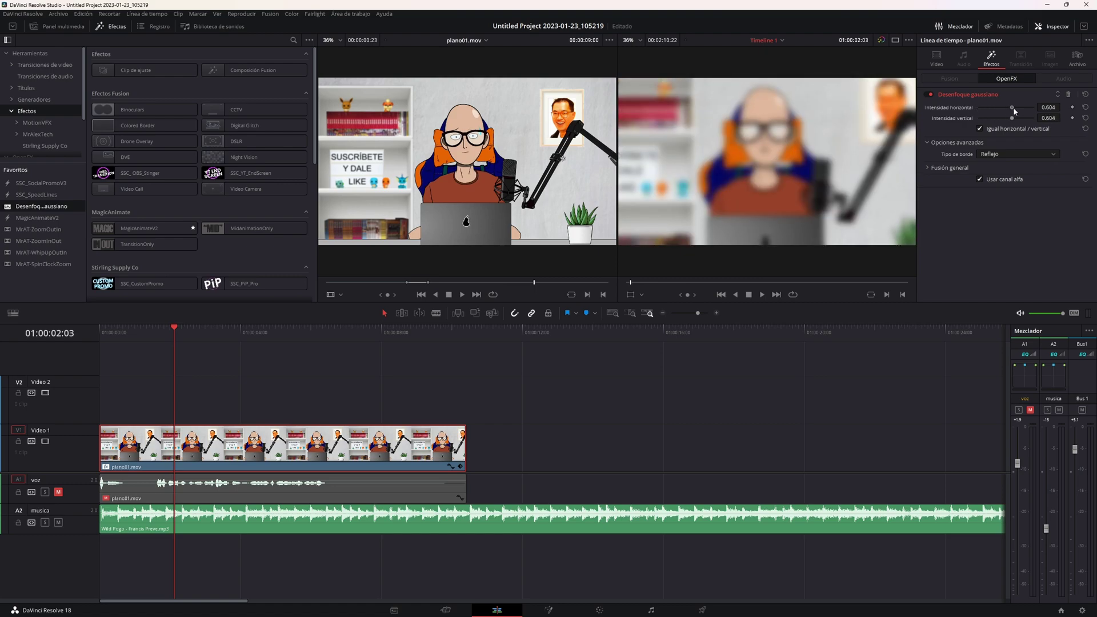
click(929, 94)
click(940, 57)
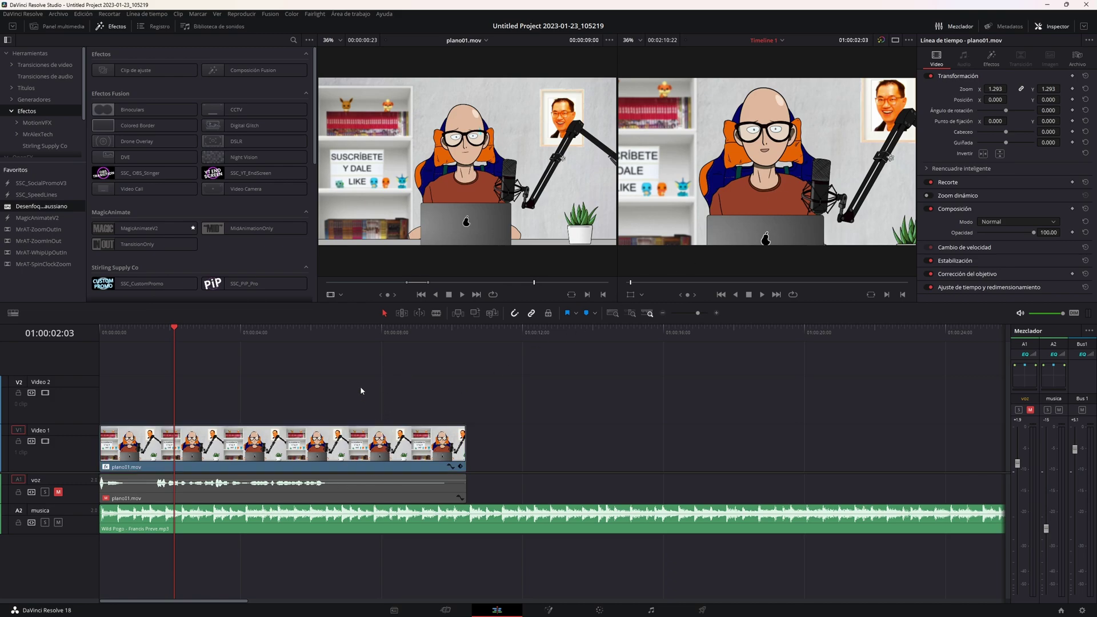
key(shift+7)
Link the plano01 video clip and its voz audio clip together
click(386, 486)
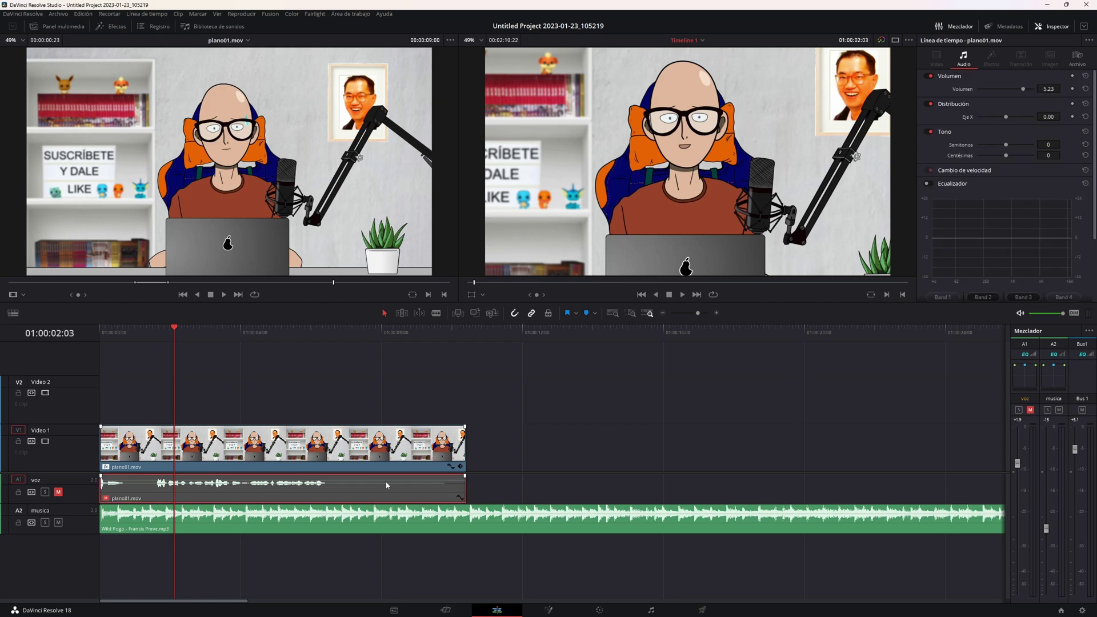
ctrl+click(386, 451)
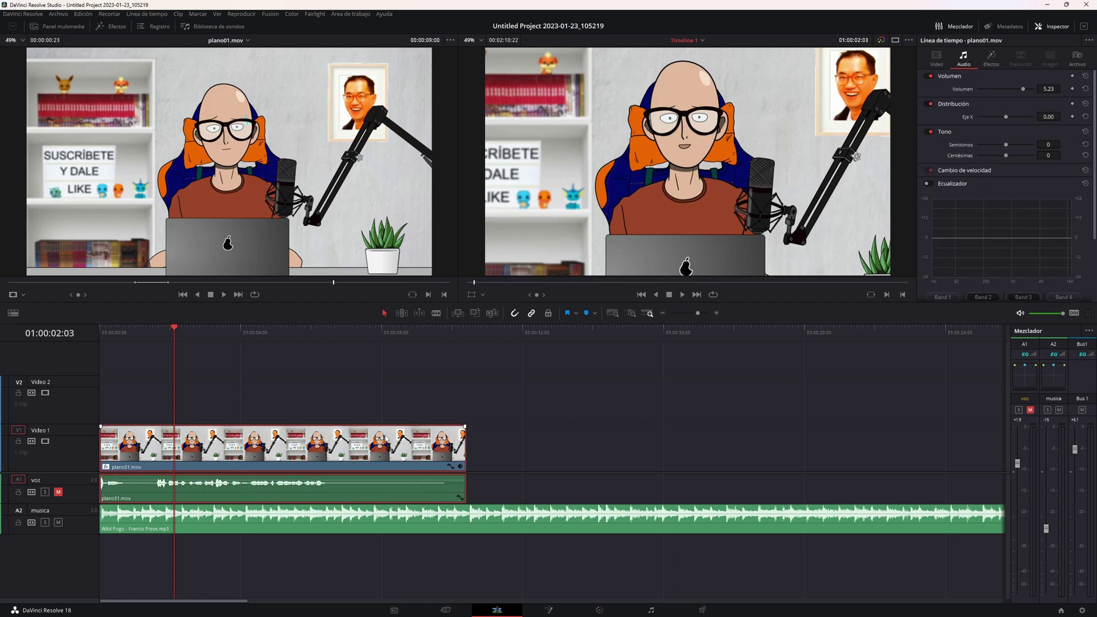
right_click(389, 442)
click(403, 430)
Raise plano01's pitch to 9 semitones, then reset it to 0
click(357, 329)
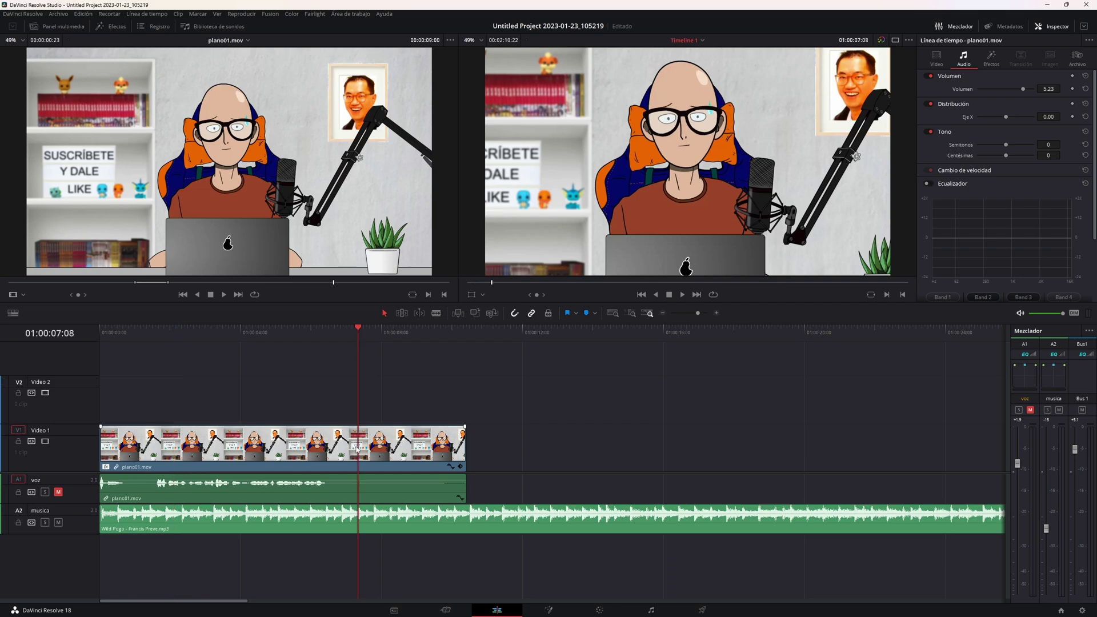
click(940, 62)
click(964, 63)
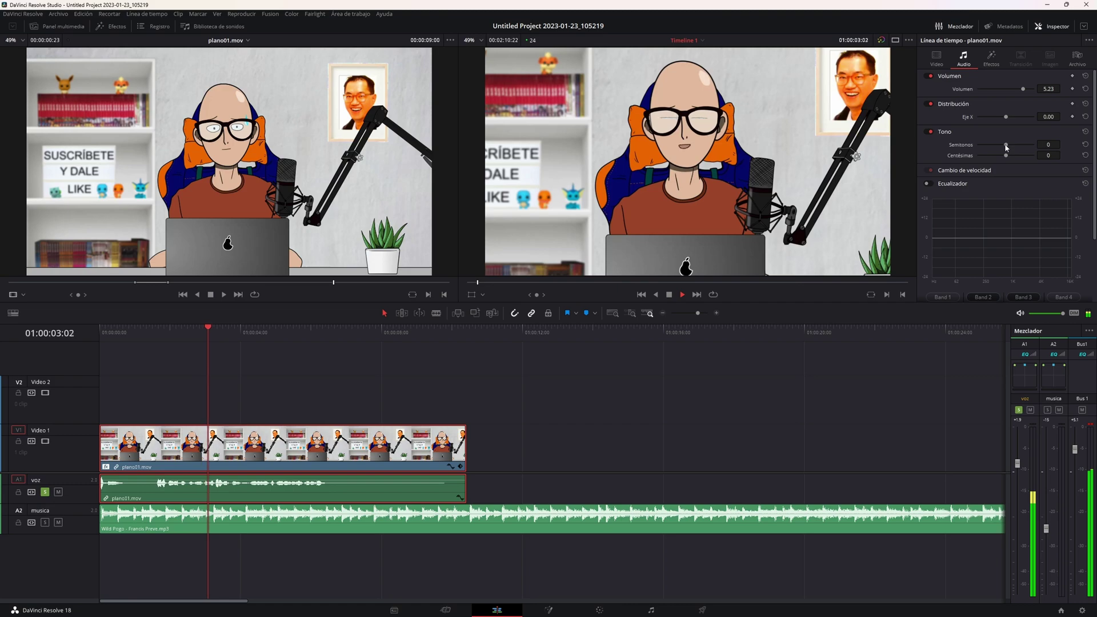
drag(1006, 144, 1017, 146)
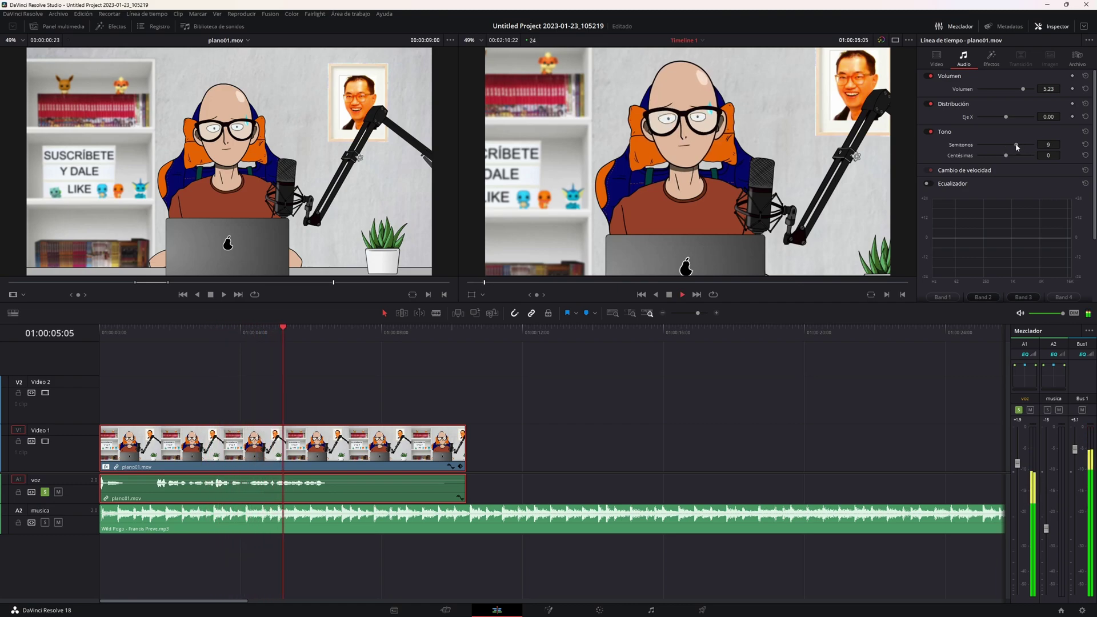
key(space)
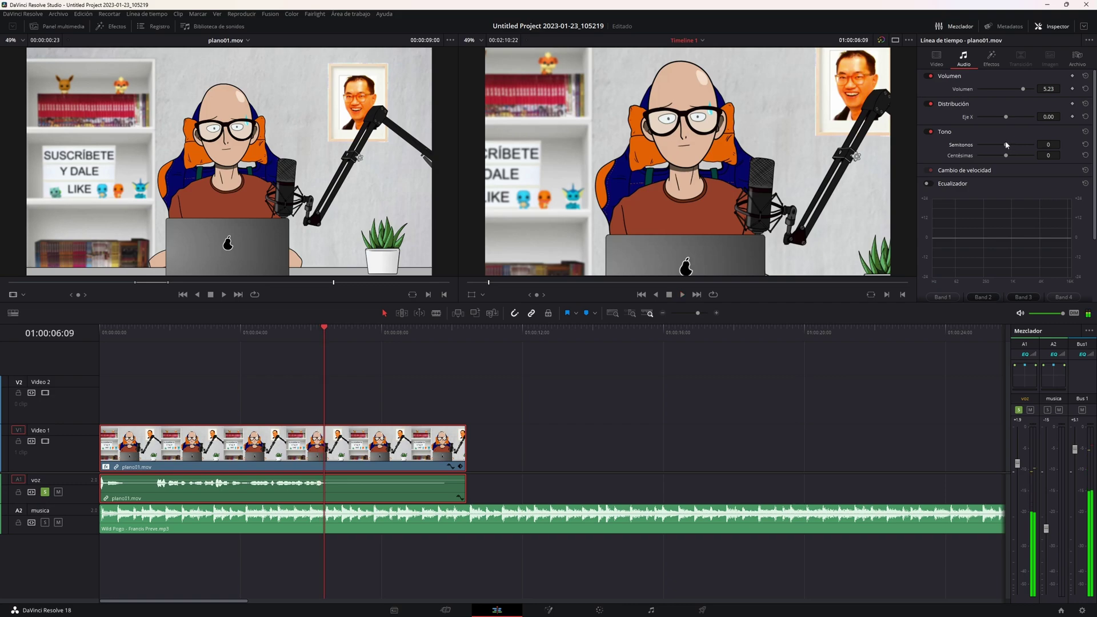
click(1086, 146)
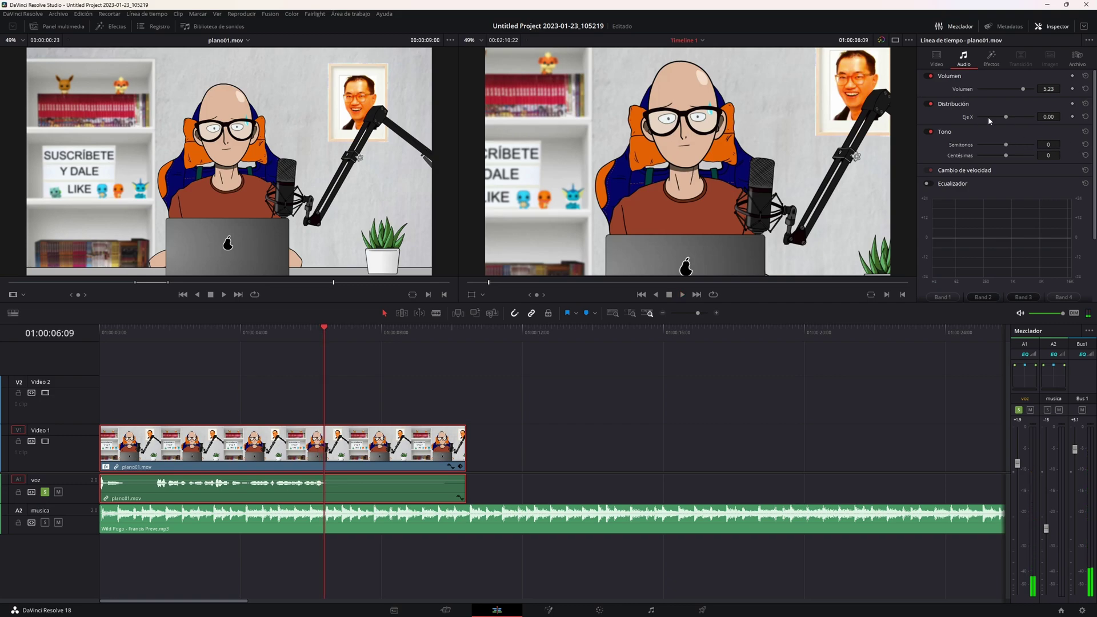
scroll(971, 188, down, 1)
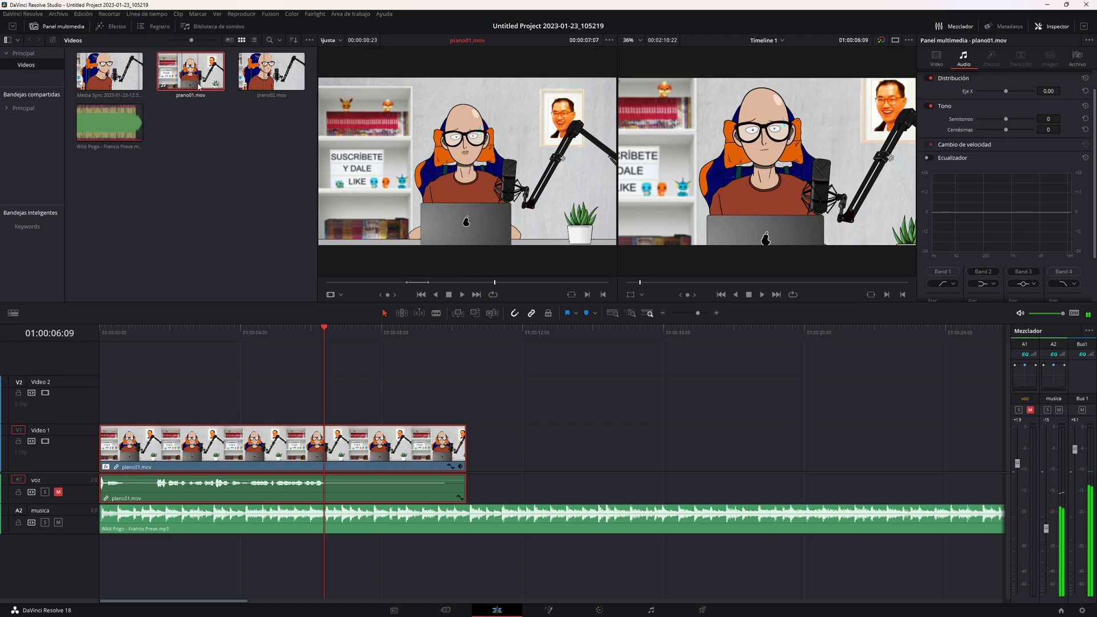
click(196, 143)
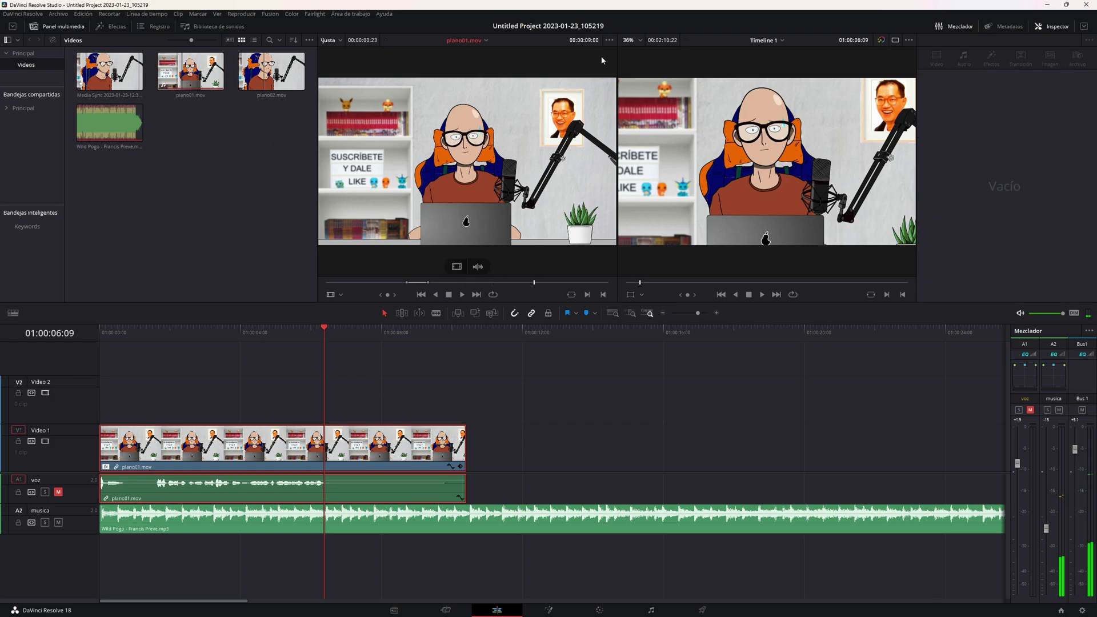
click(611, 42)
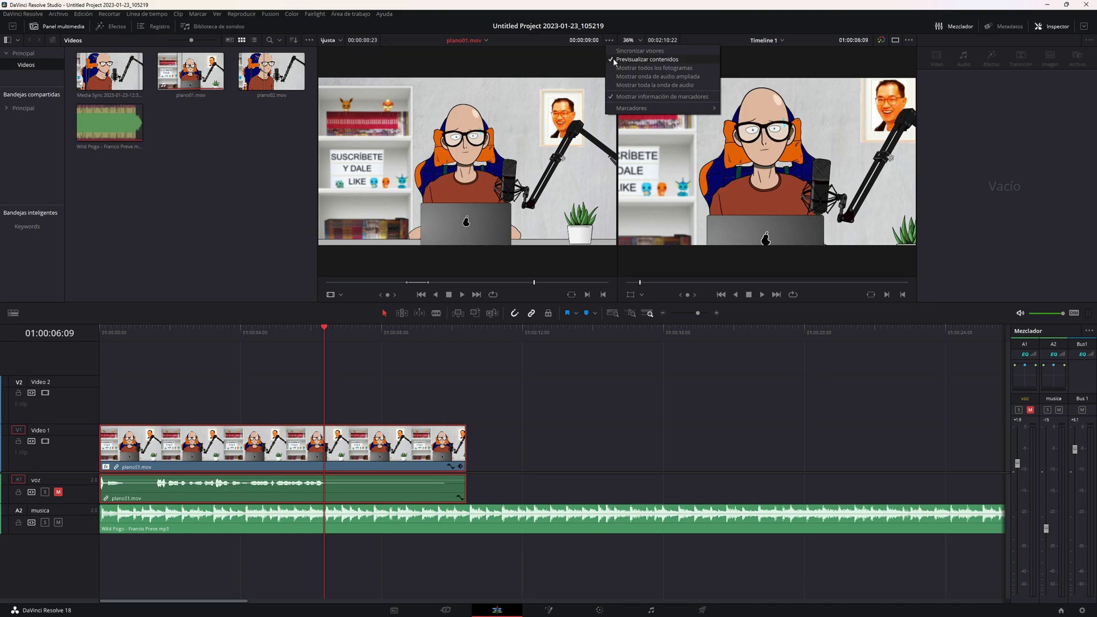
Turn off Previsualizar contenidos in the source viewer's options menu
click(614, 60)
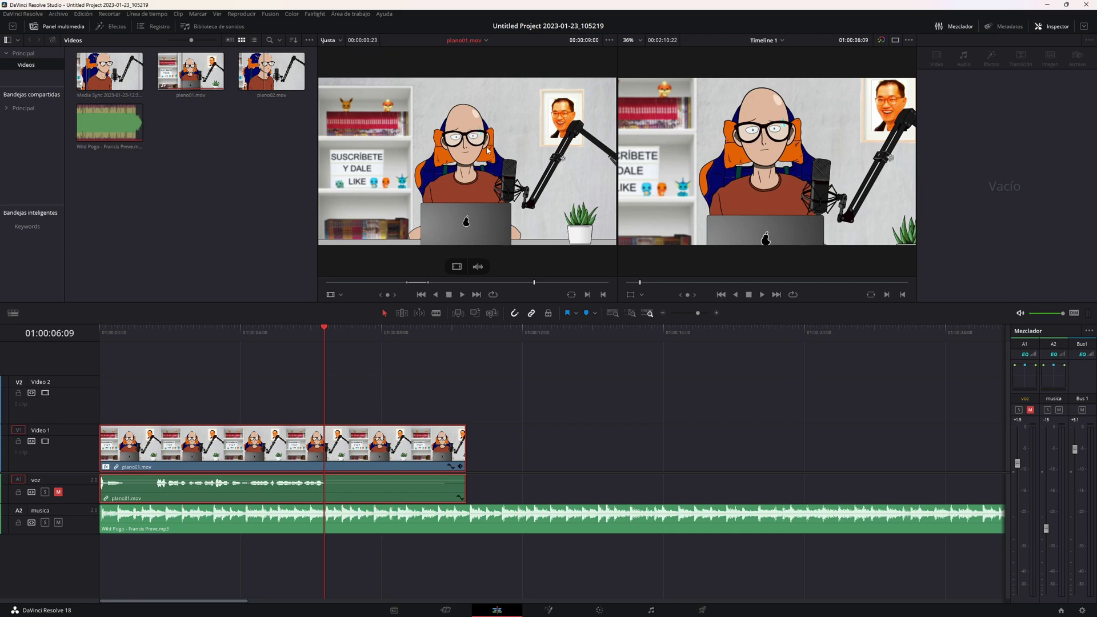
click(609, 41)
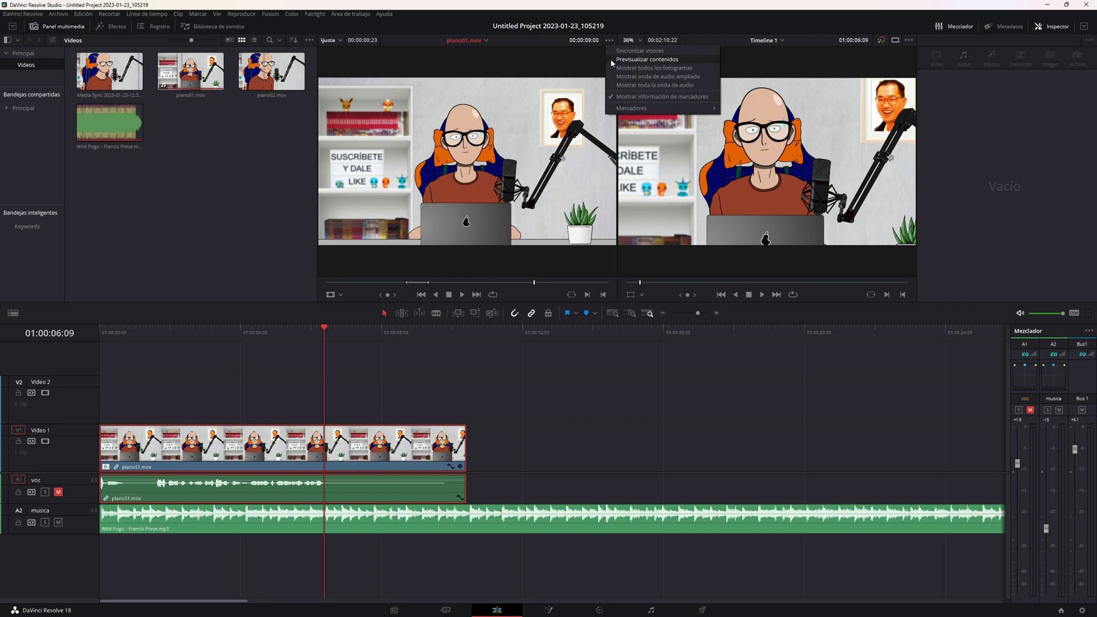
click(611, 59)
Box-select every clip on the timeline
click(491, 465)
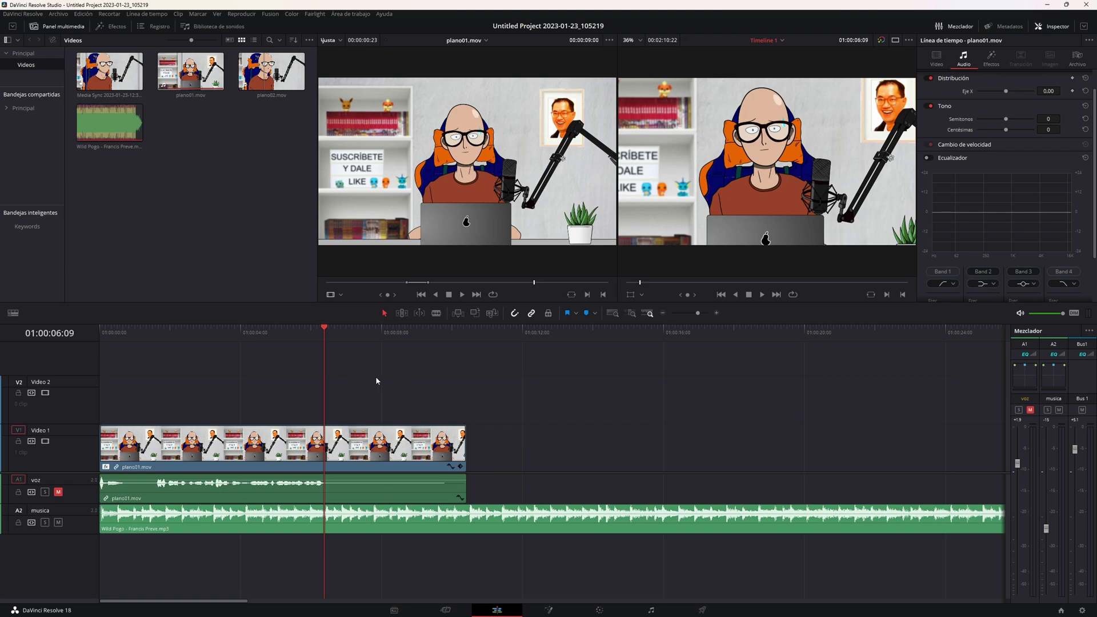
click(201, 183)
drag(518, 567, 185, 324)
Delete the timeline clips and mark plano01.mov's range ending at 00:00:07:10
key(Delete)
click(176, 82)
key(space)
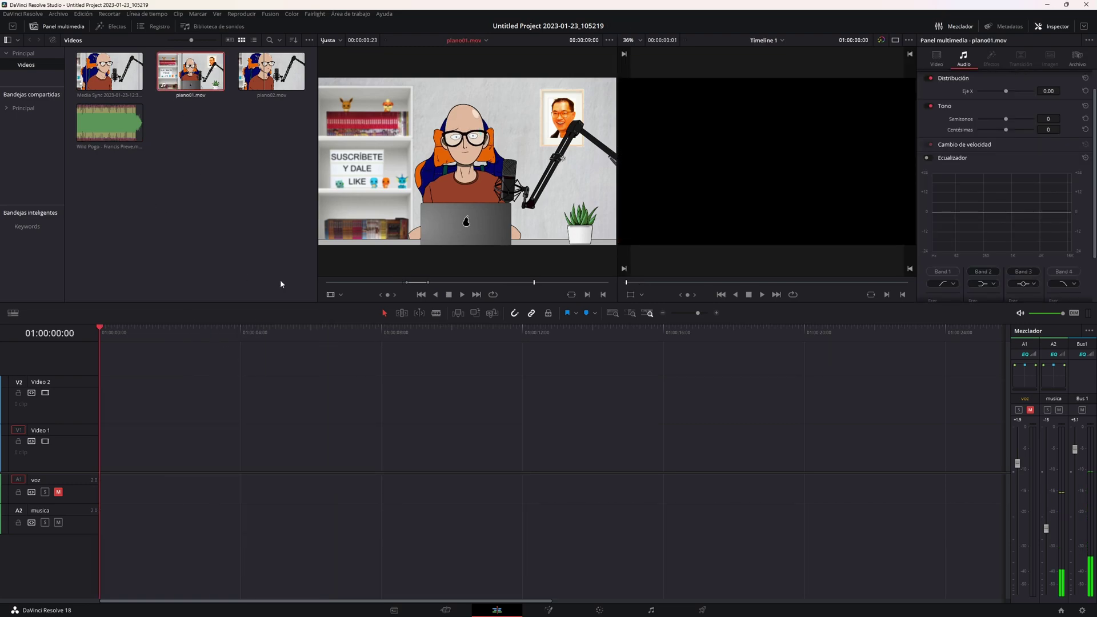
click(363, 283)
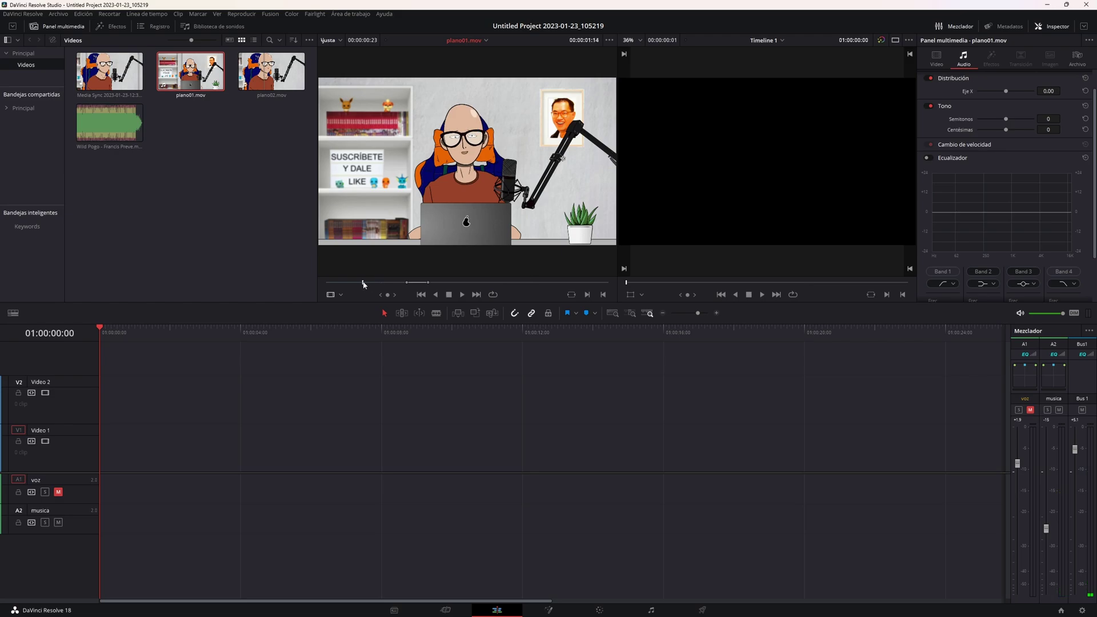
click(497, 284)
key(o)
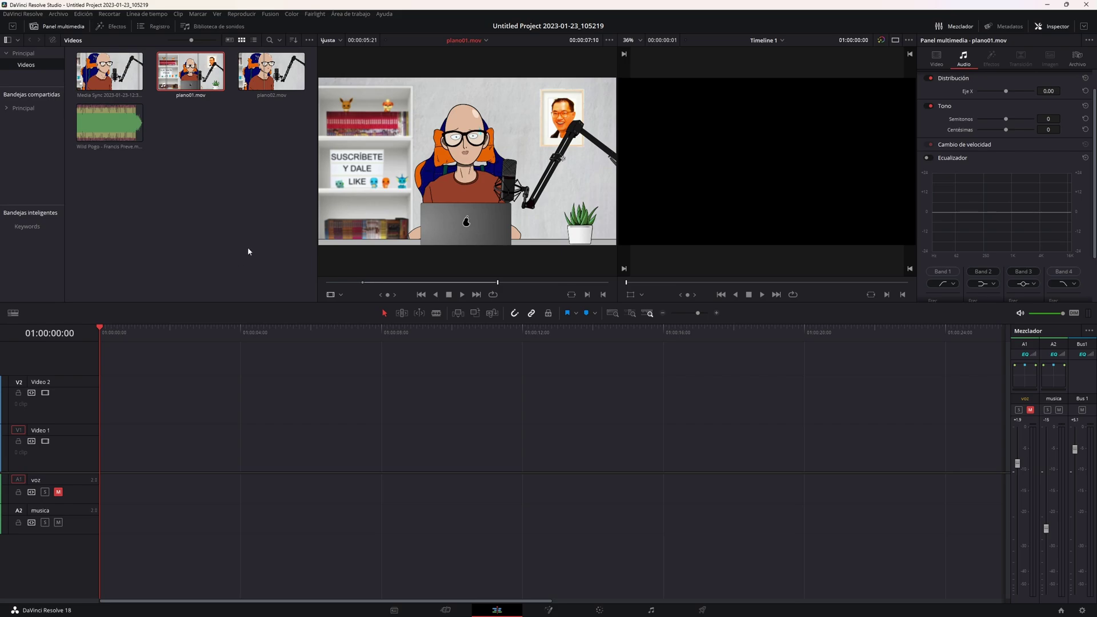
Drag only the range's video onto Video 1 and its audio onto voz, then delete both
mouse_move(475, 150)
mouse_down()
mouse_move(490, 155)
mouse_move(138, 447)
mouse_move(352, 246)
mouse_up()
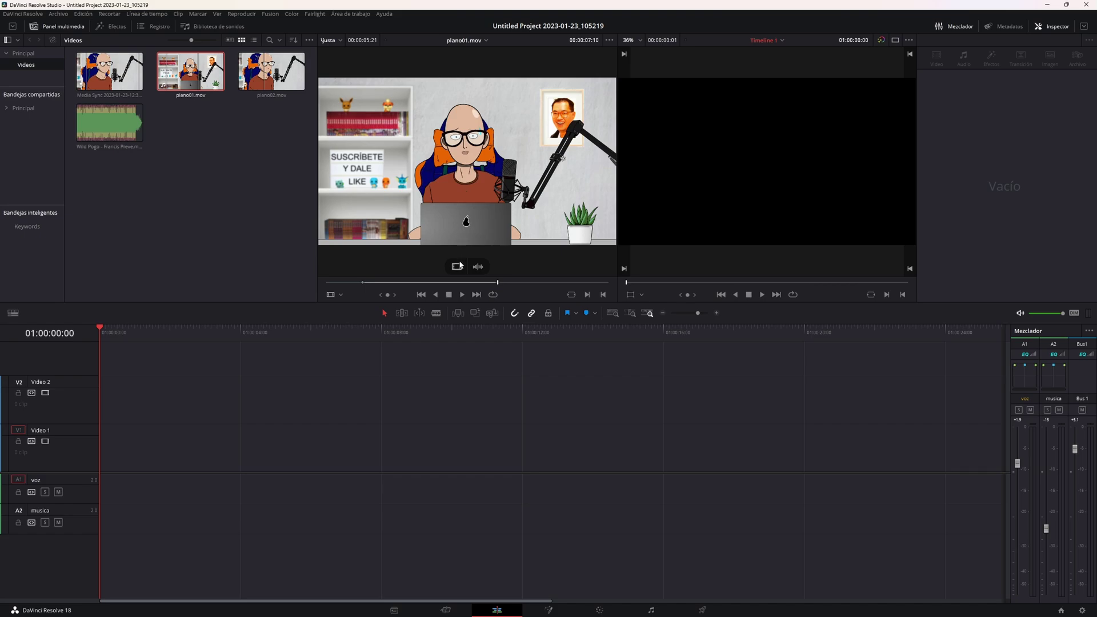
drag(457, 267, 240, 409)
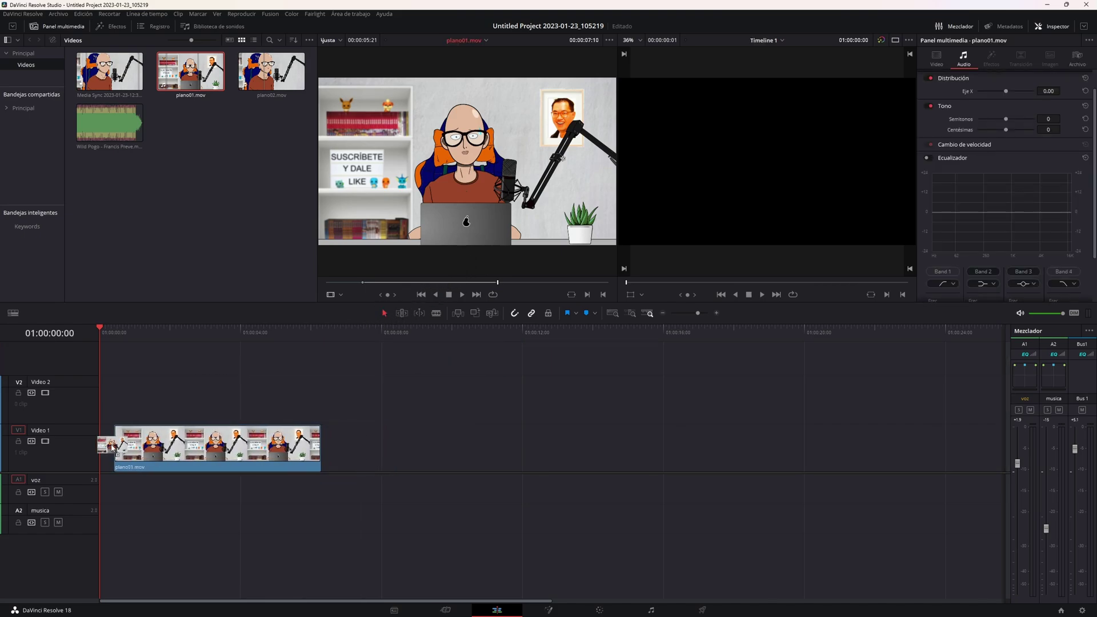
drag(241, 409, 103, 444)
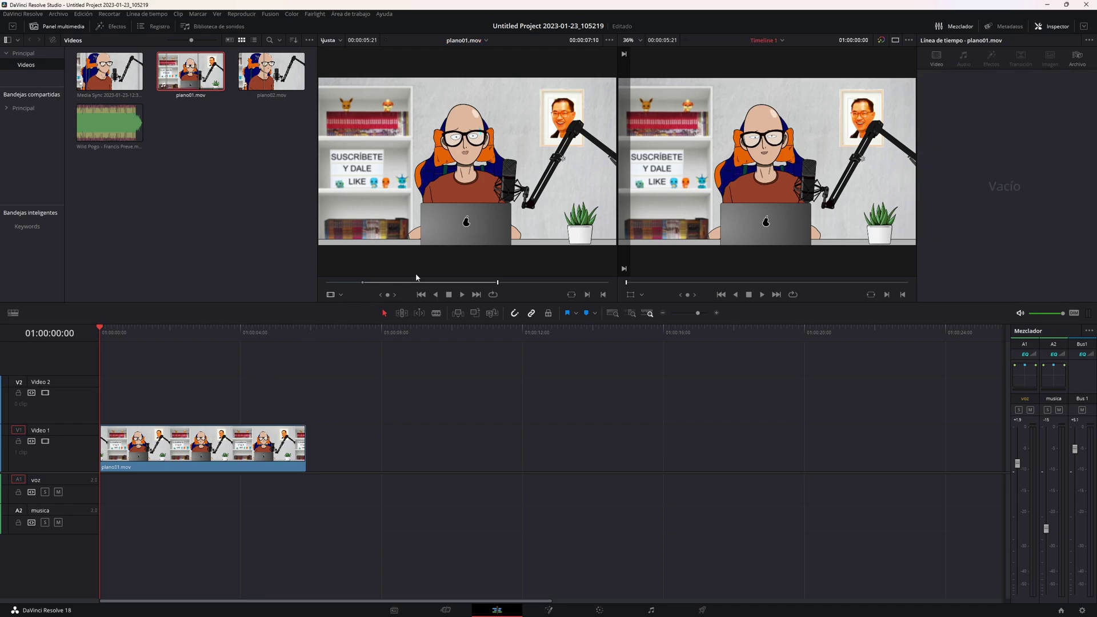
mouse_move(480, 268)
mouse_move(478, 267)
mouse_down()
mouse_move(192, 495)
mouse_move(104, 493)
mouse_up()
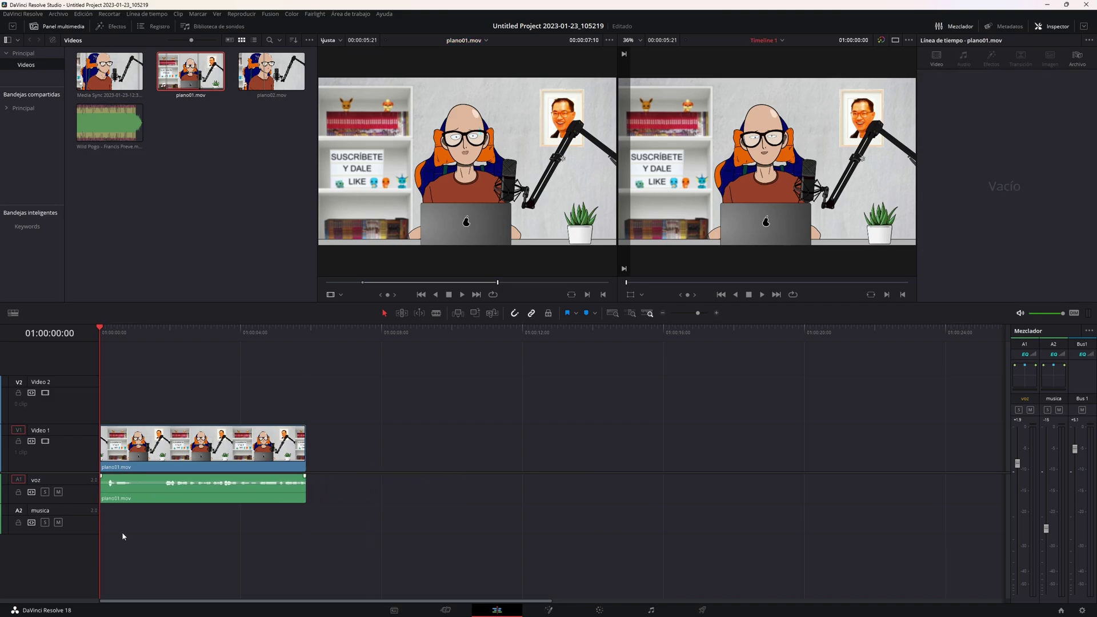
click(136, 497)
key(Delete)
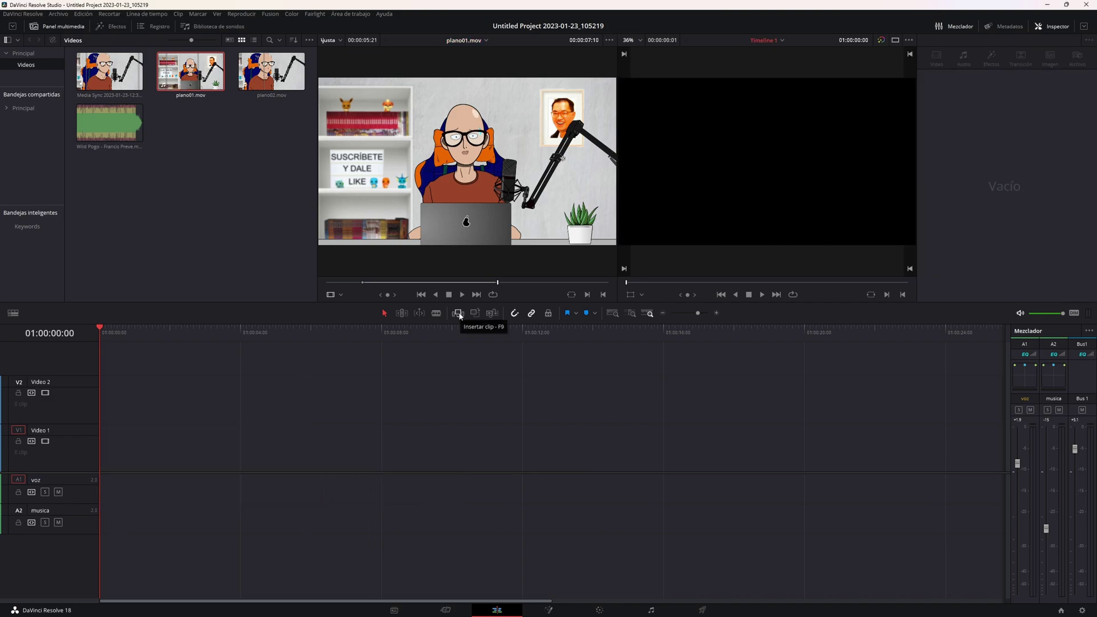
Insert the marked plano01 range at the playhead, then undo the insert
click(460, 315)
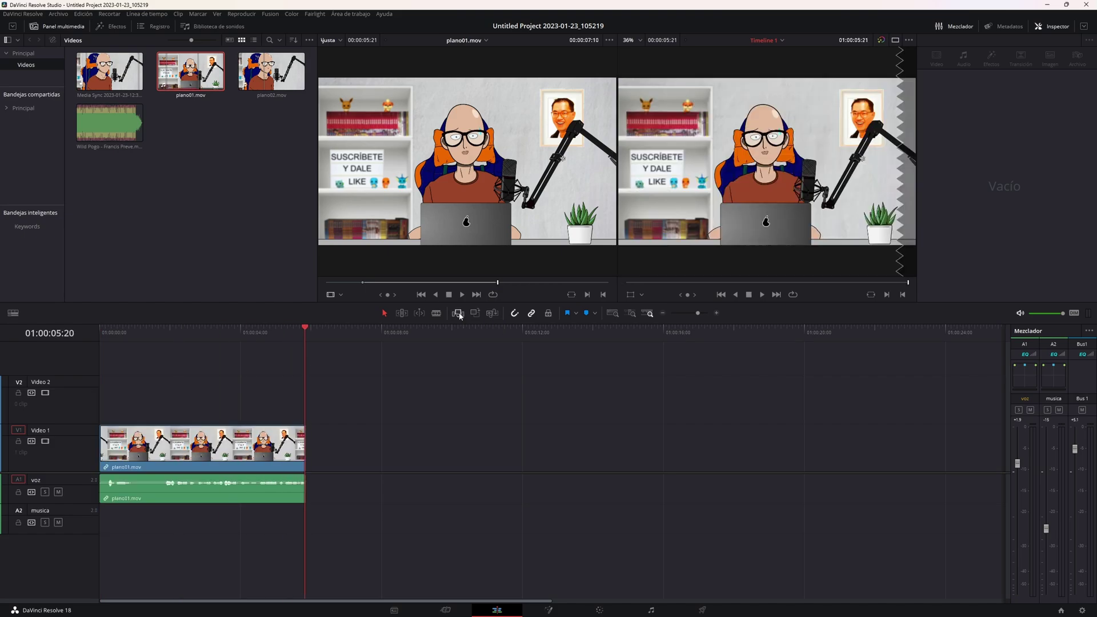
click(245, 331)
click(218, 330)
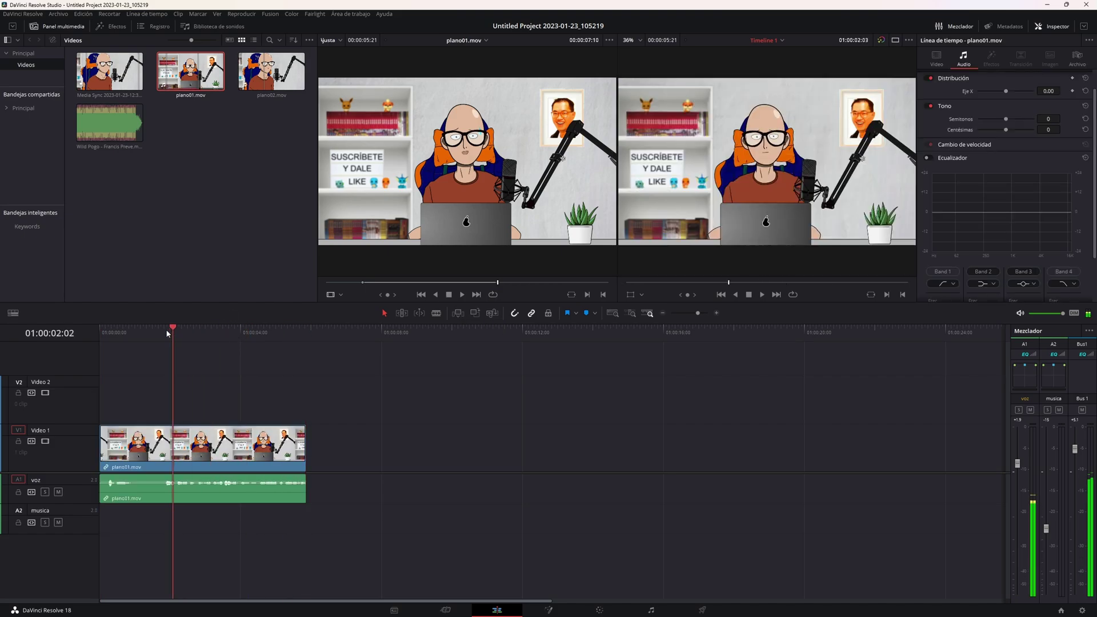
drag(218, 330, 139, 331)
key(ctrl+z)
Delete the musica track and place plano01.mov back on Video 1 and voz
right_click(77, 525)
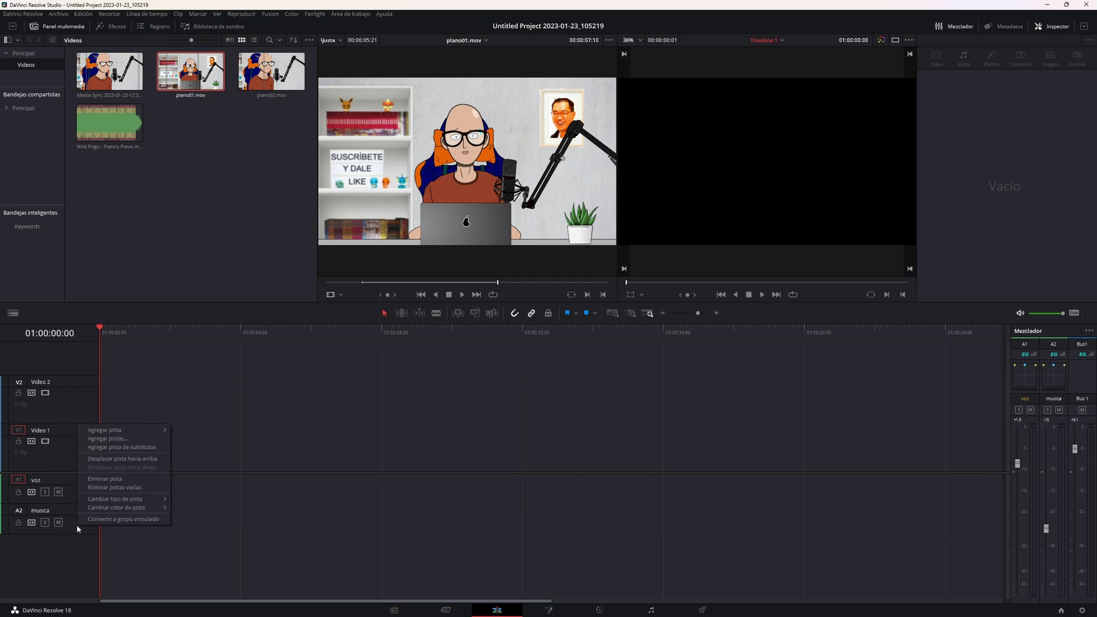
drag(113, 484, 114, 484)
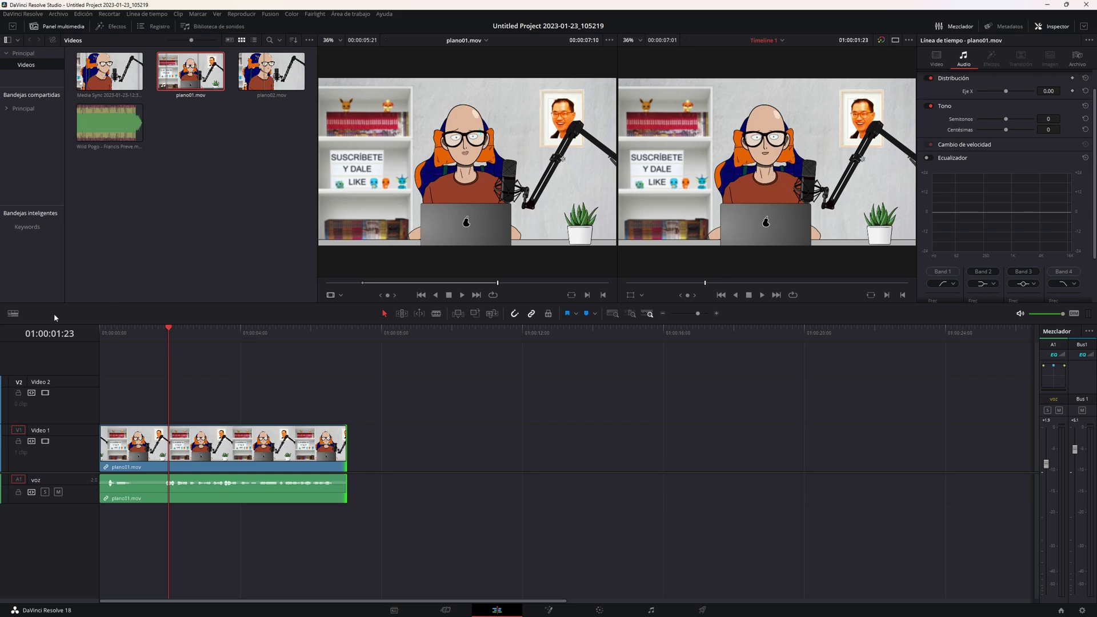
click(16, 317)
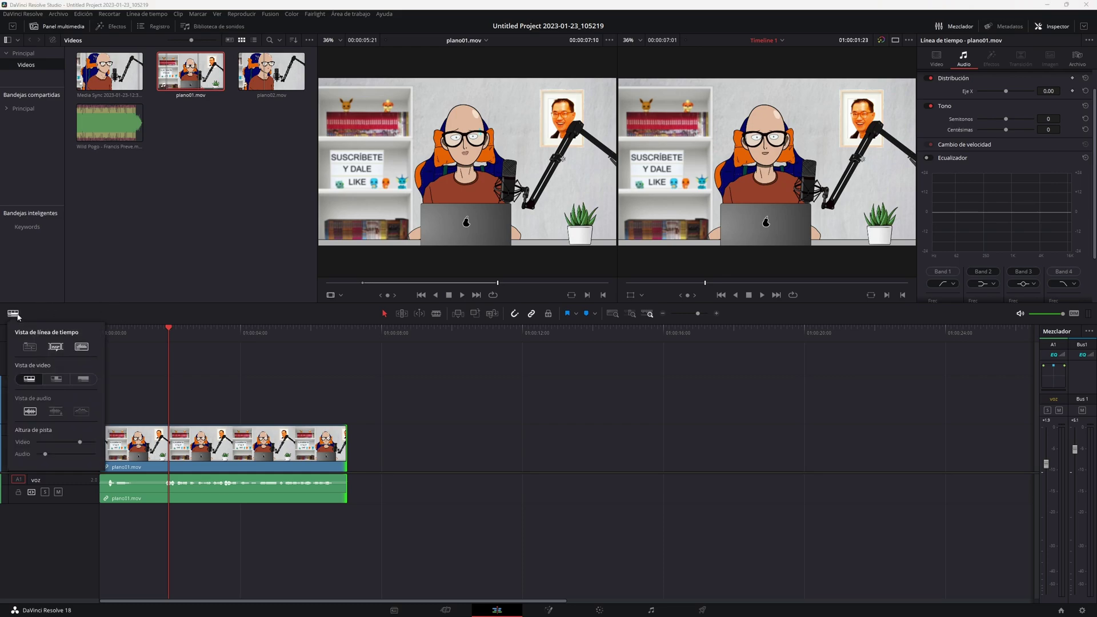
click(27, 347)
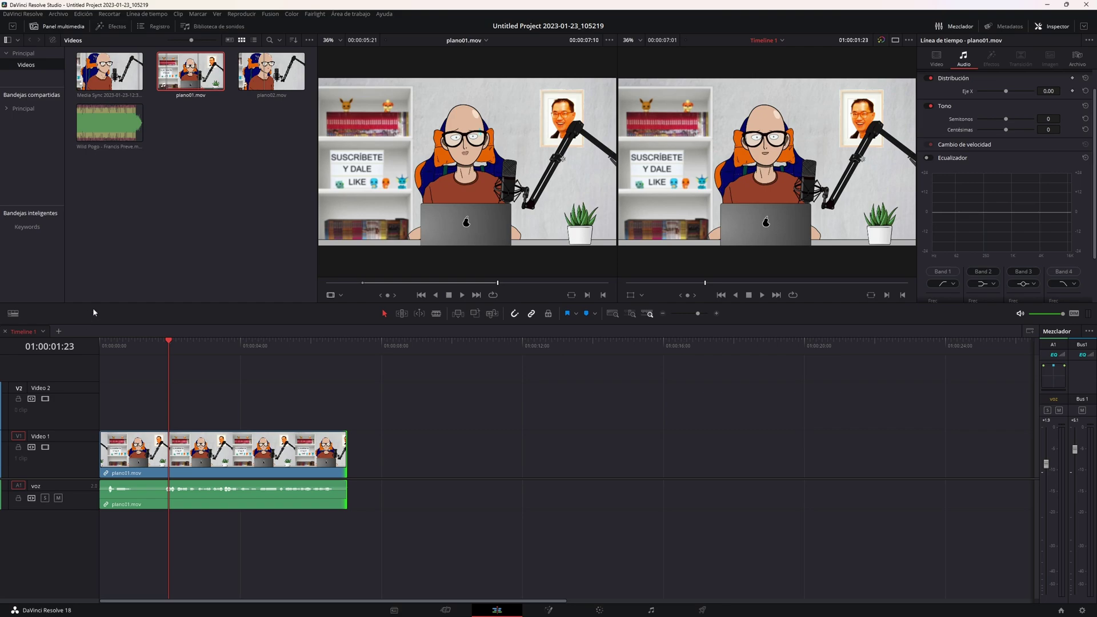
drag(382, 537, 181, 422)
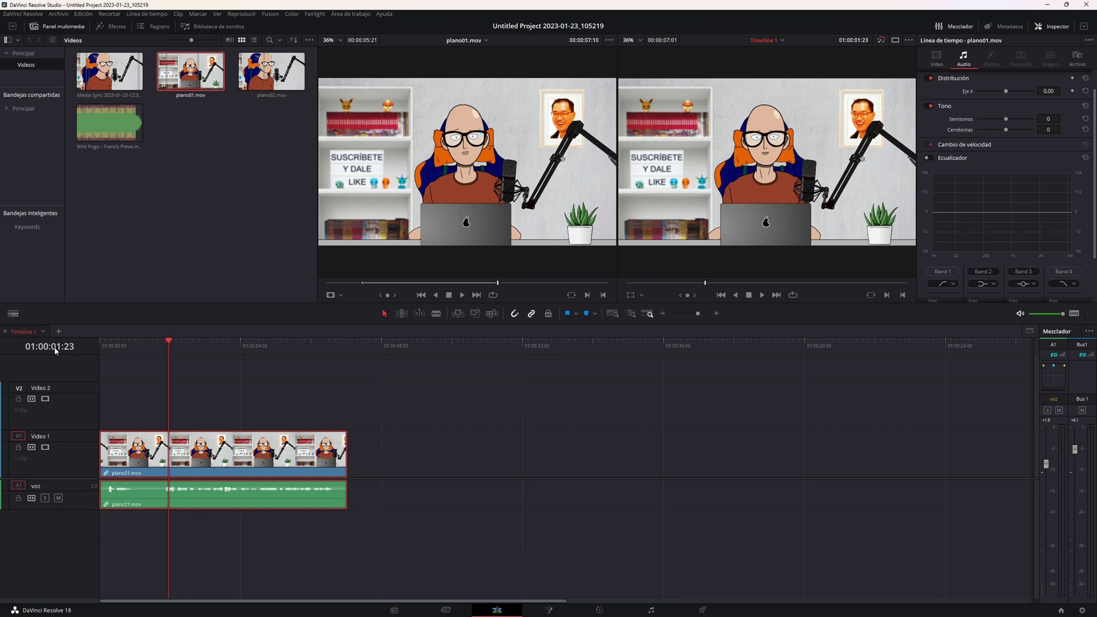
click(13, 313)
click(55, 347)
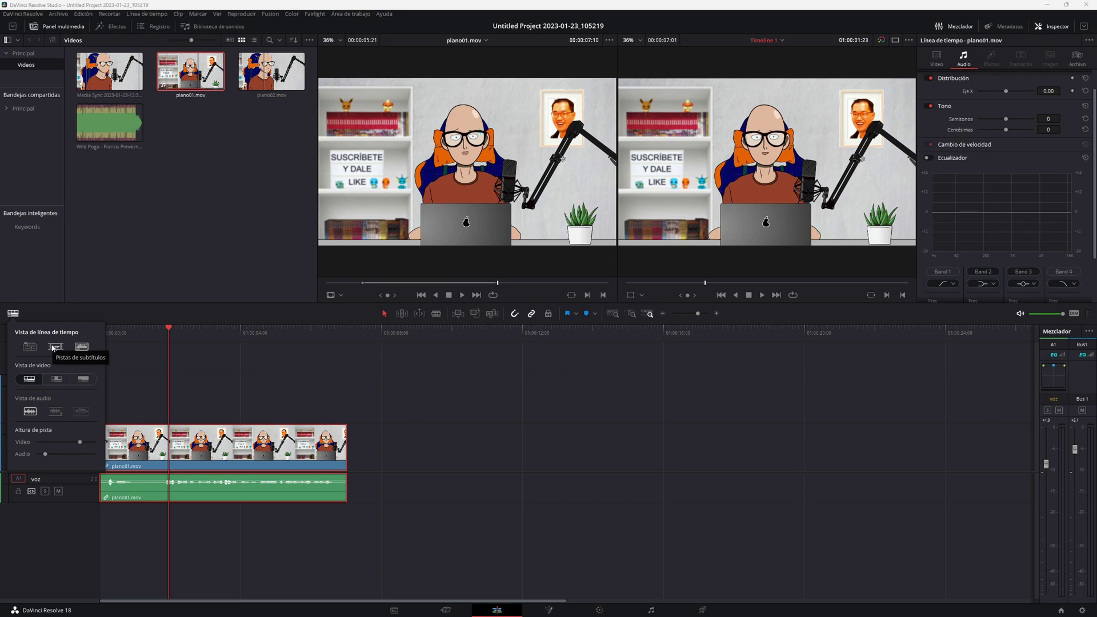
click(84, 347)
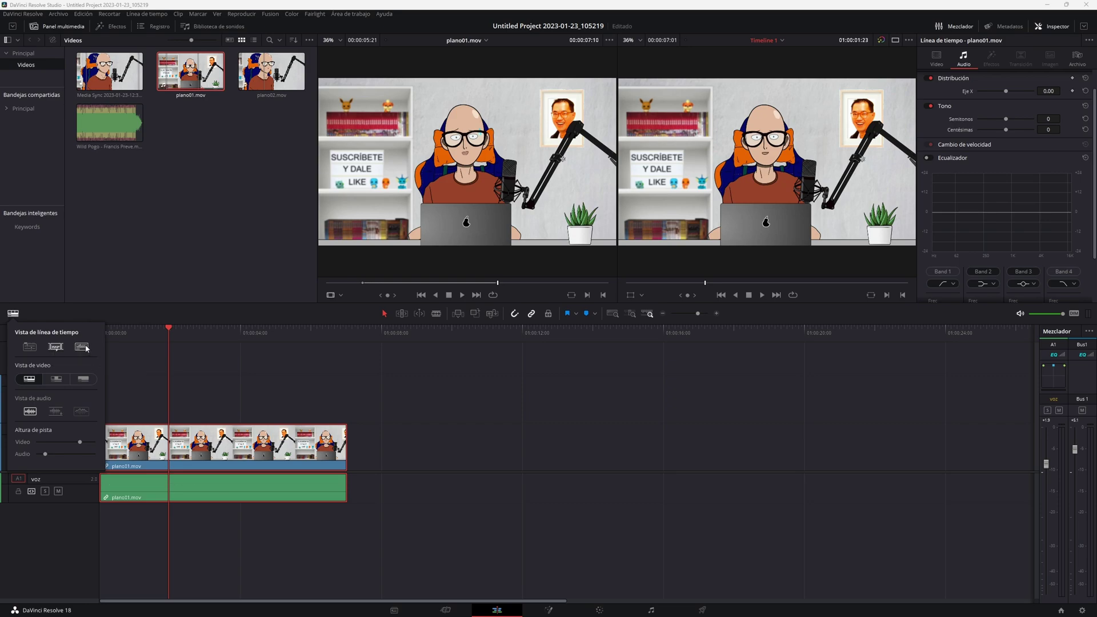
click(83, 347)
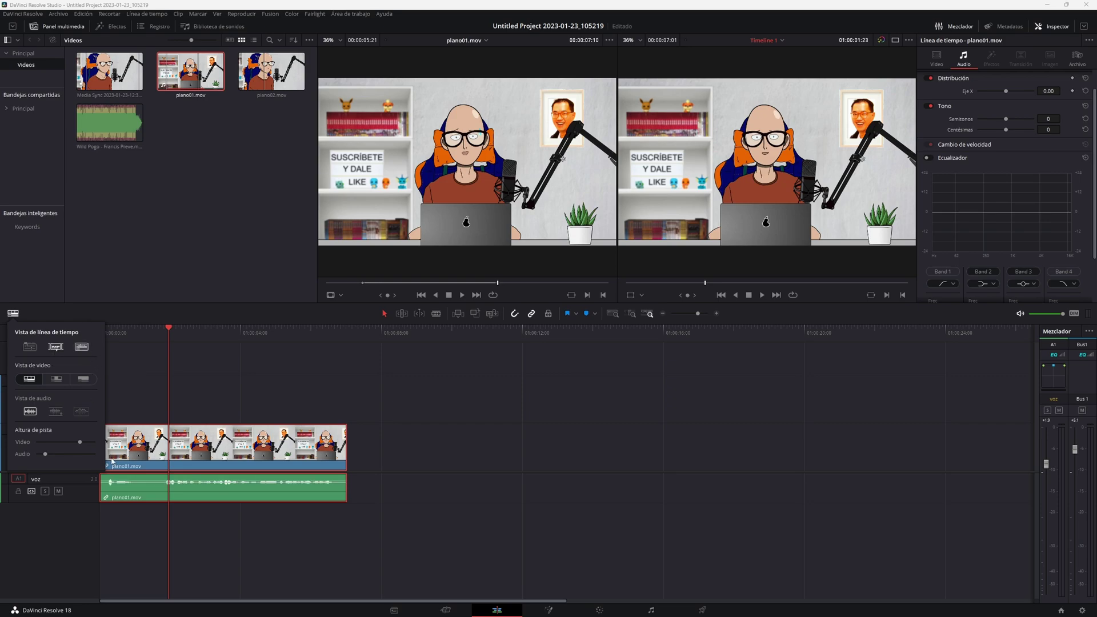
click(145, 336)
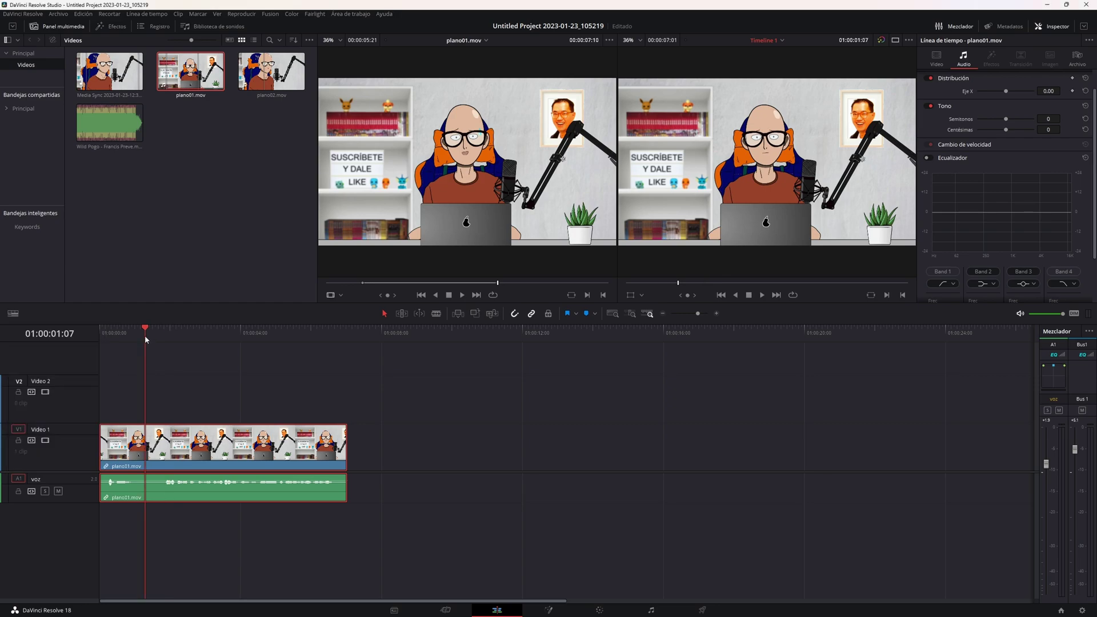
click(12, 313)
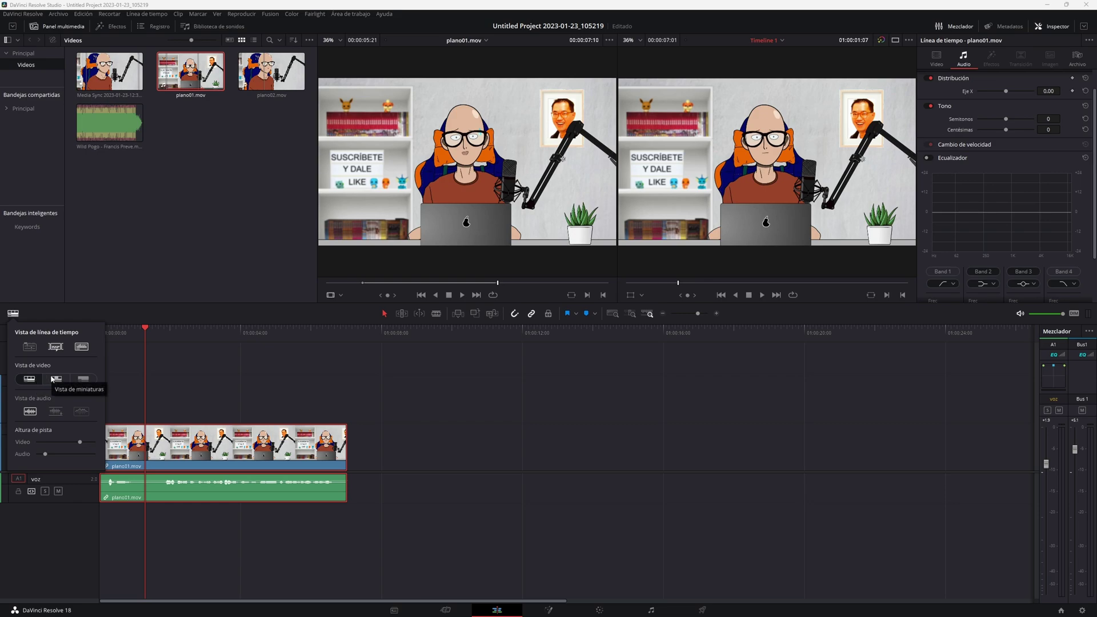
click(52, 379)
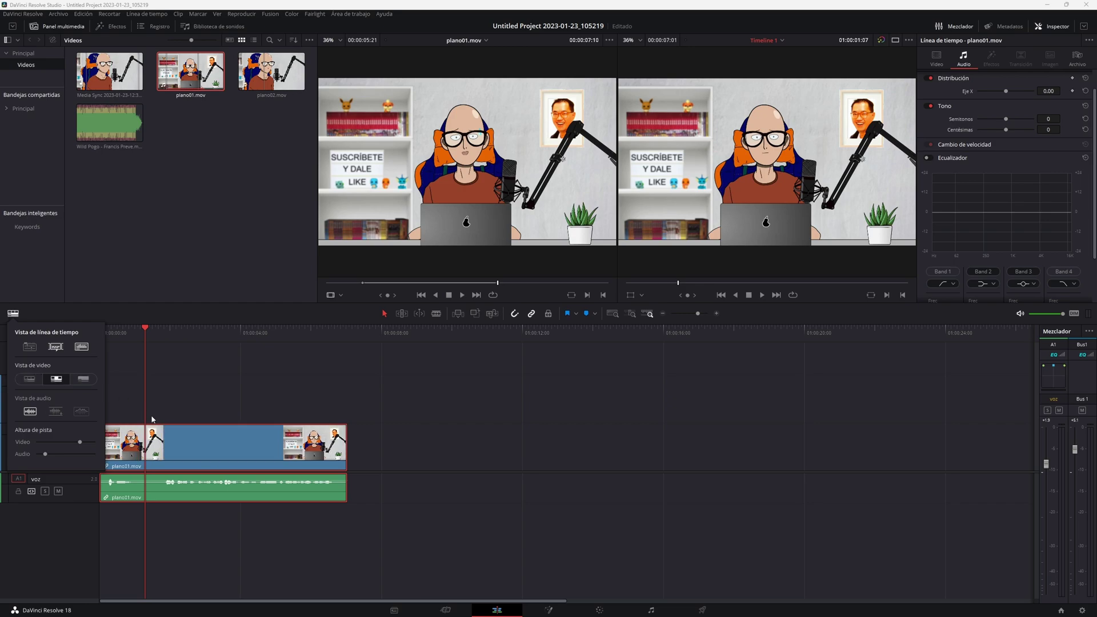
click(84, 379)
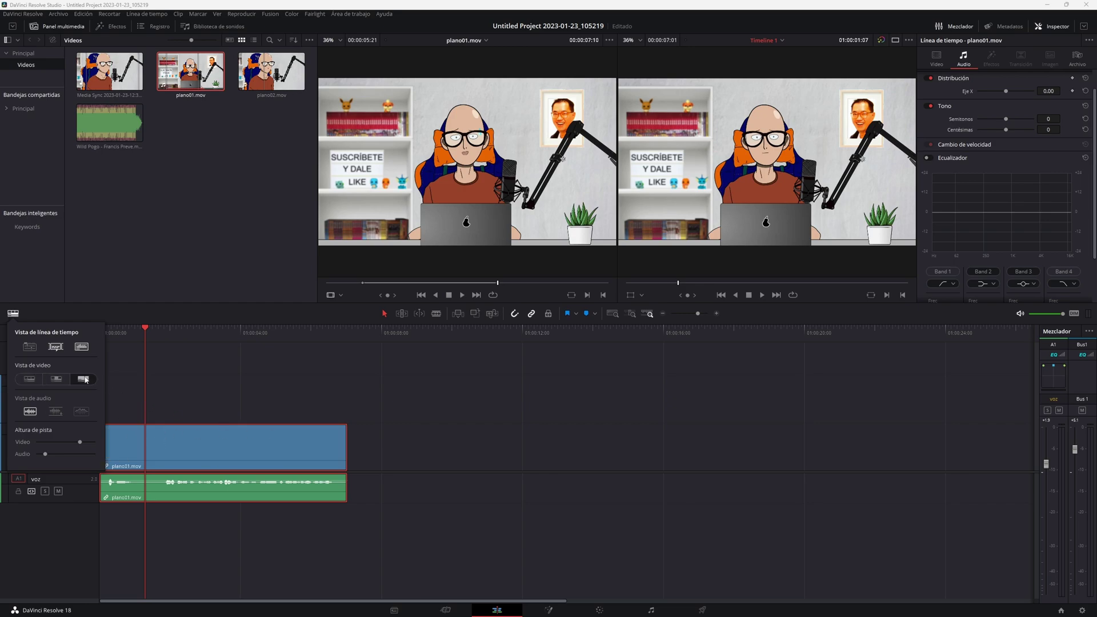
click(154, 393)
click(173, 335)
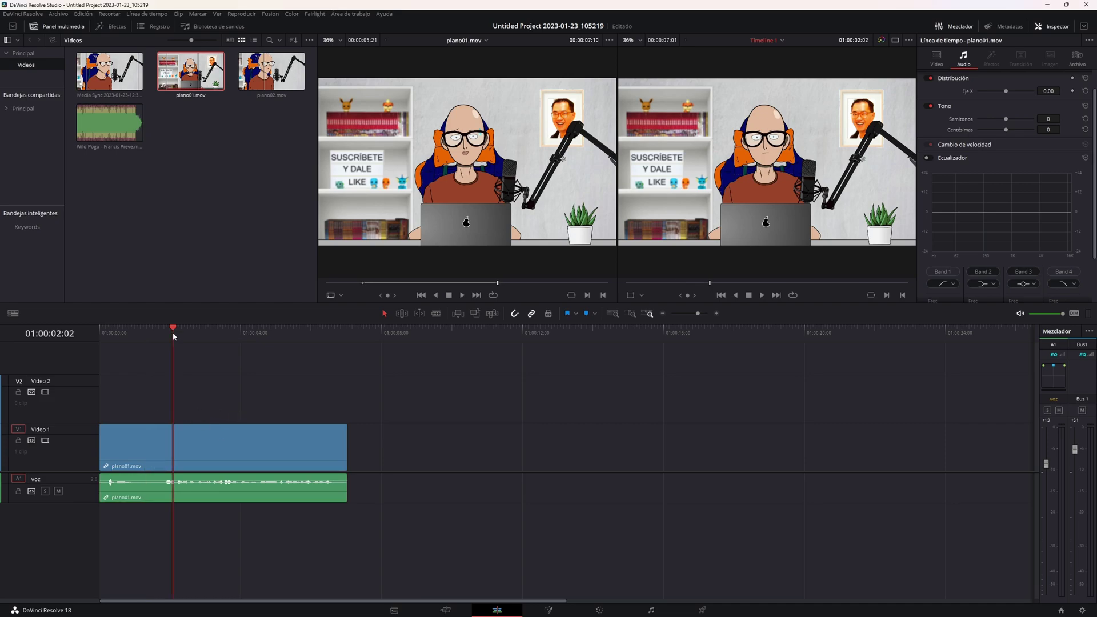
click(13, 313)
click(29, 379)
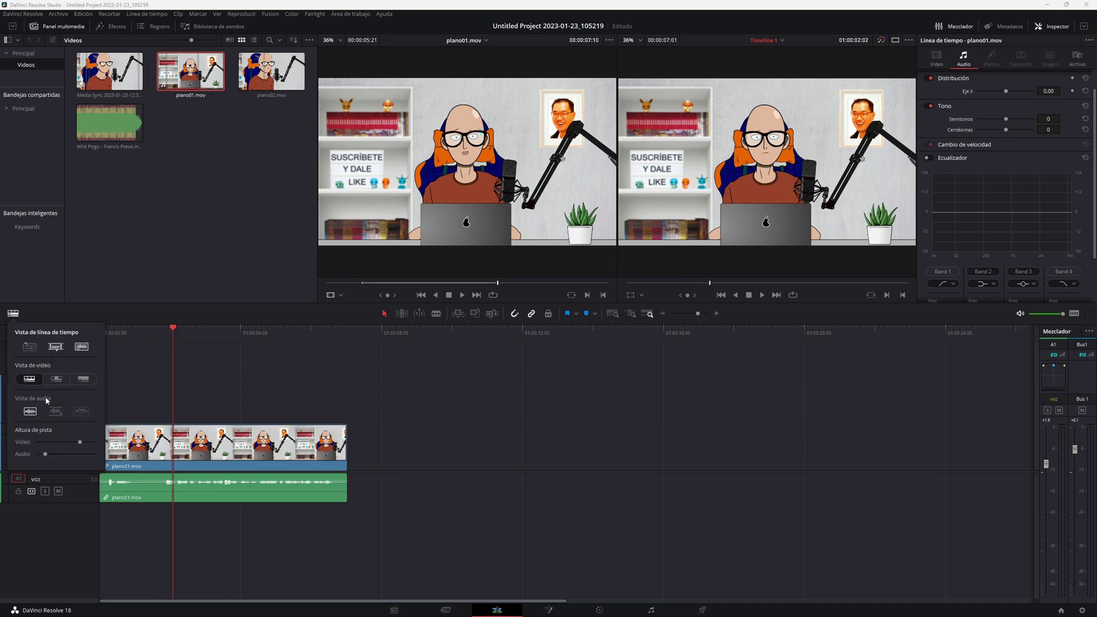
Try the full-size, non-rectified and rectified waveform styles, enlarging voz's waveform to fill the clip
click(33, 411)
click(33, 413)
click(34, 413)
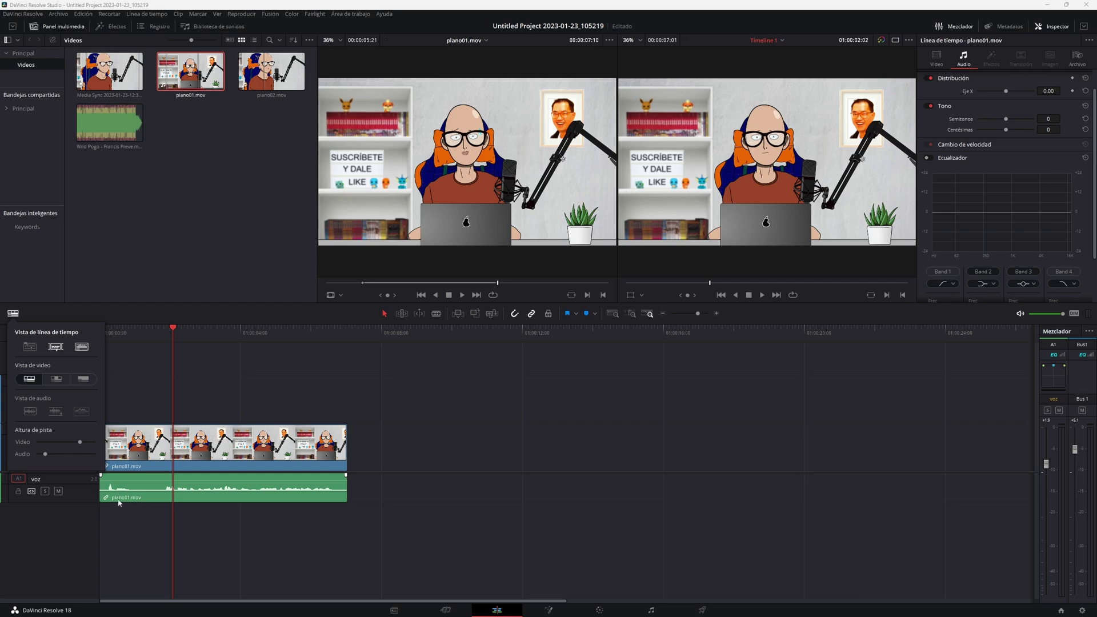
click(51, 413)
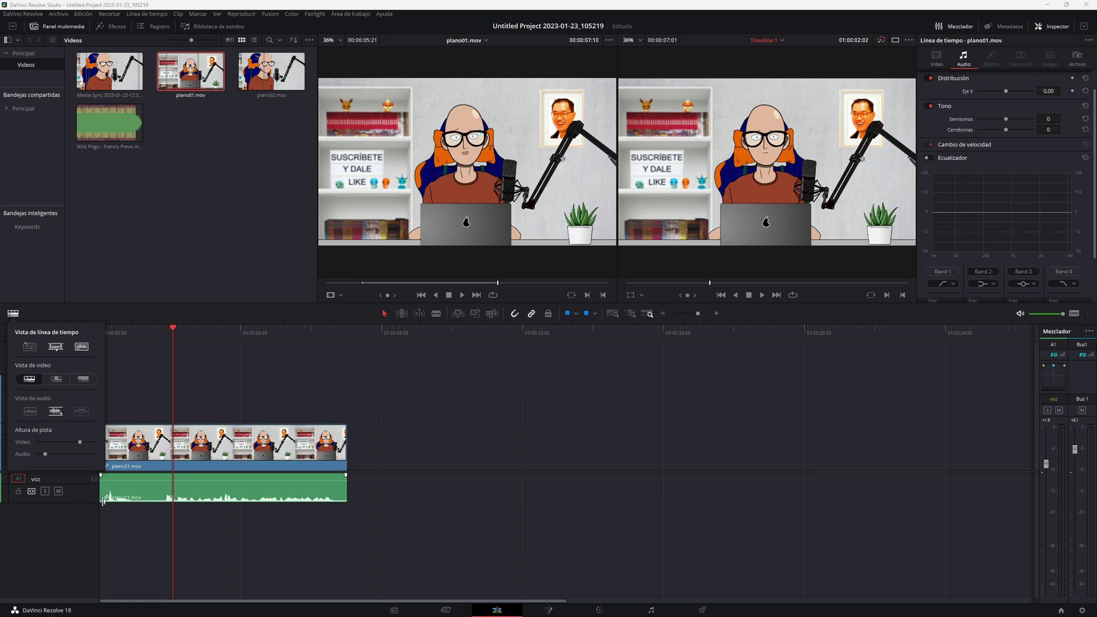
Adjust the Video and Audio track-height sliders in the timeline display options
click(165, 479)
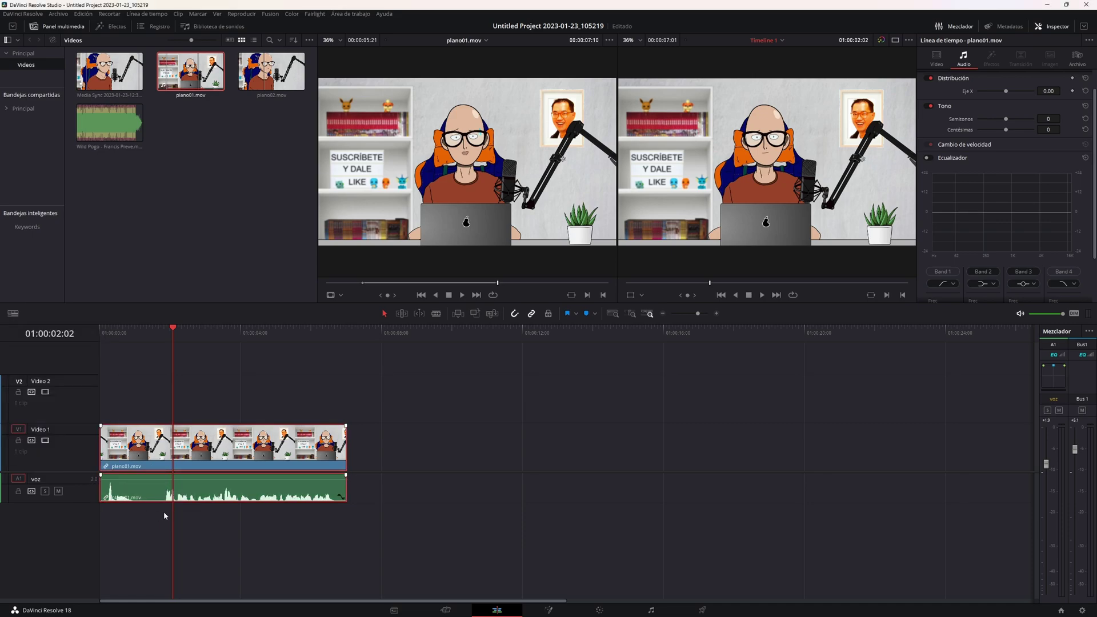
click(12, 313)
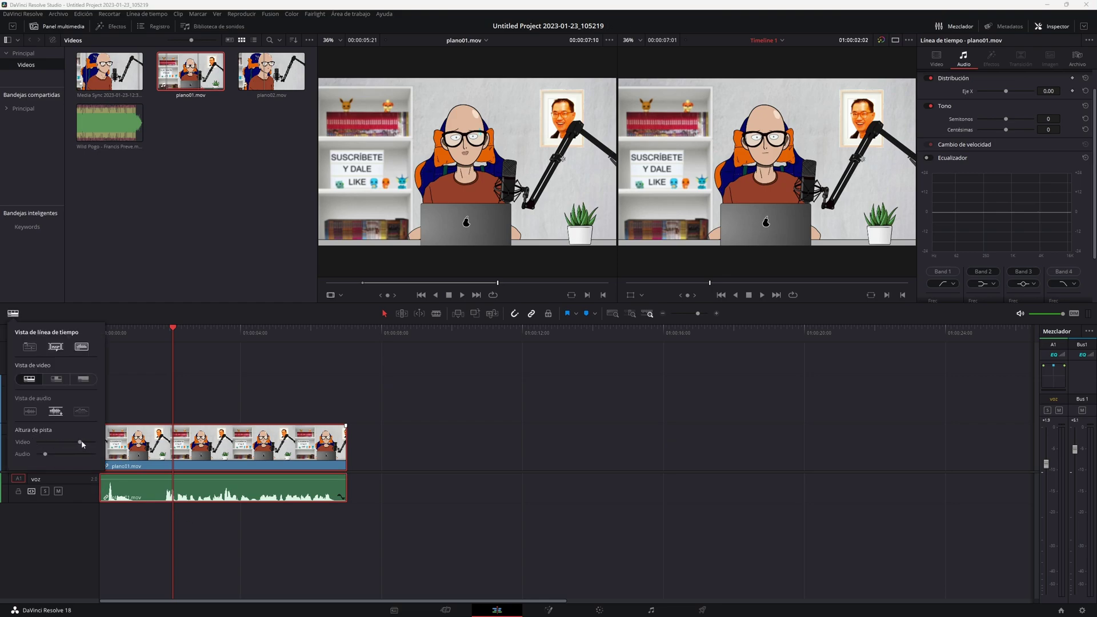
mouse_move(80, 442)
mouse_down()
mouse_move(68, 448)
mouse_move(81, 455)
mouse_move(55, 454)
mouse_move(85, 456)
mouse_up()
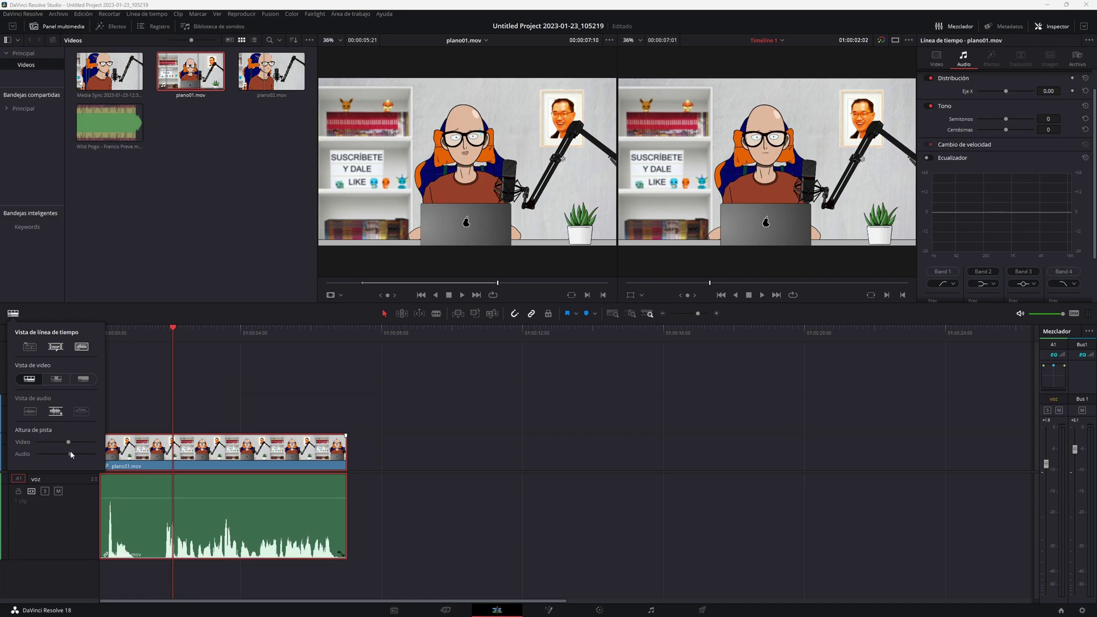
drag(86, 455, 66, 454)
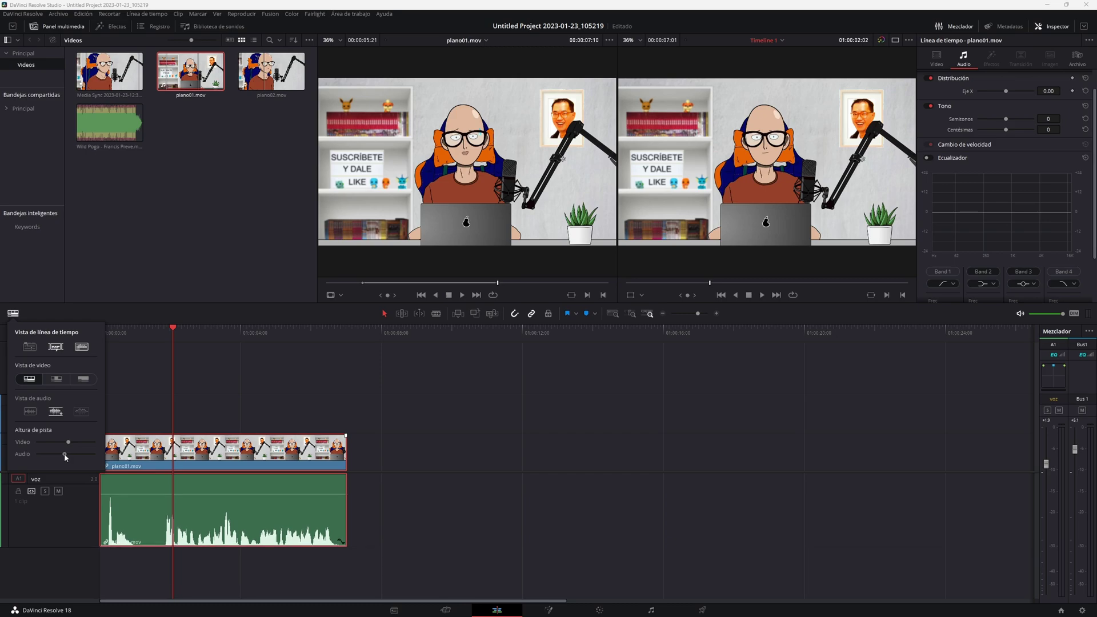
click(150, 333)
Blade plano01 at 01:00:01:02 and about 01:00:01:19, then ripple-delete the middle piece
key(Right)
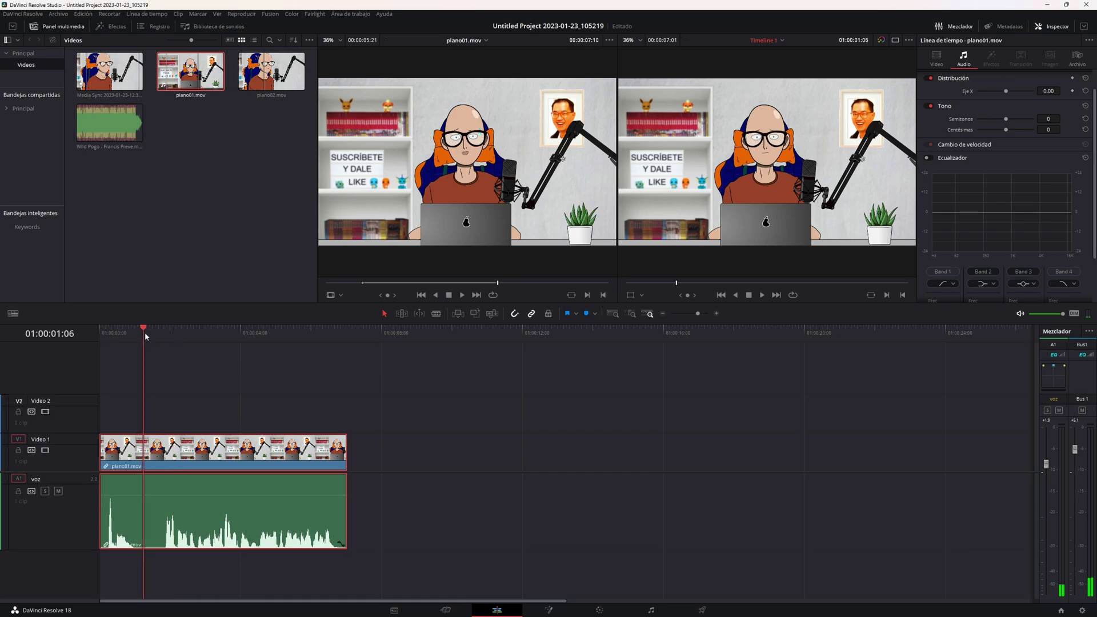
key(b)
key(Right)
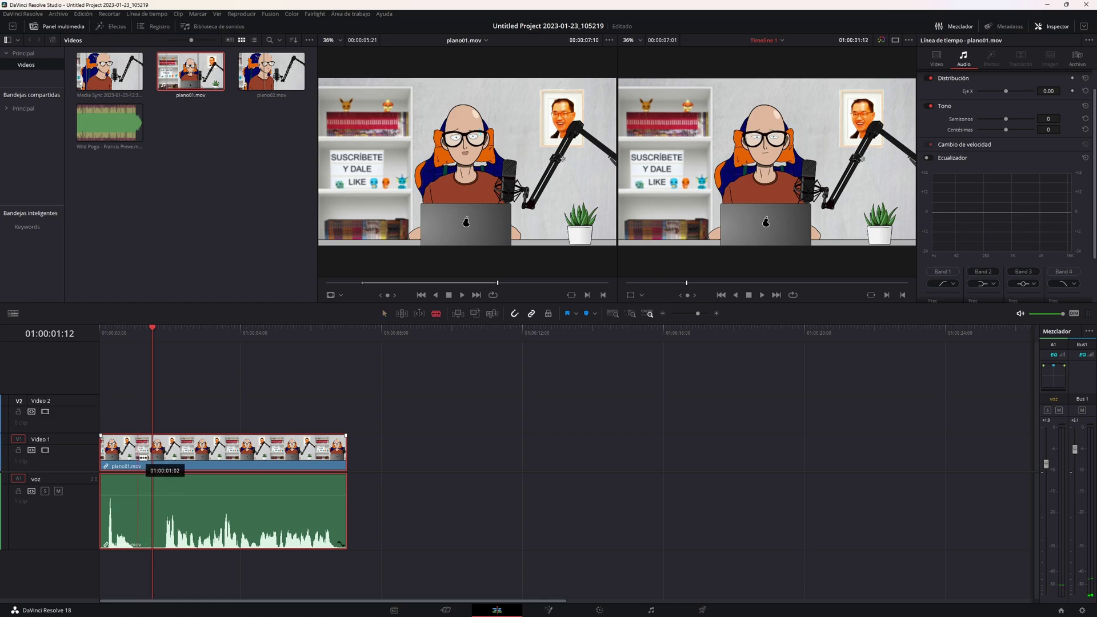
click(138, 458)
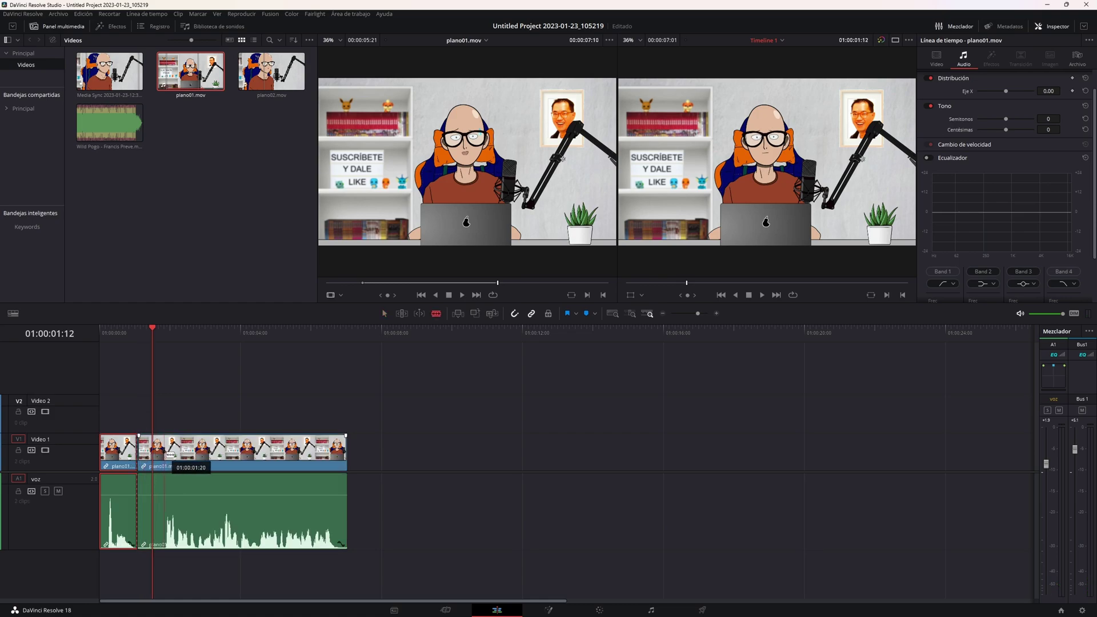
click(161, 455)
key(a)
click(156, 455)
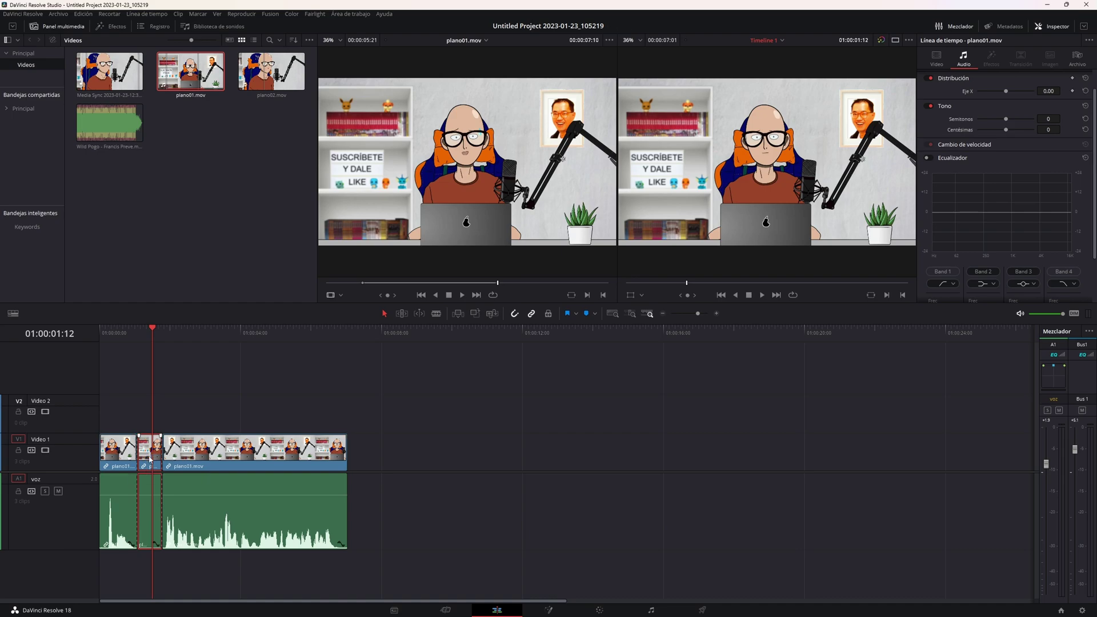
key(Delete)
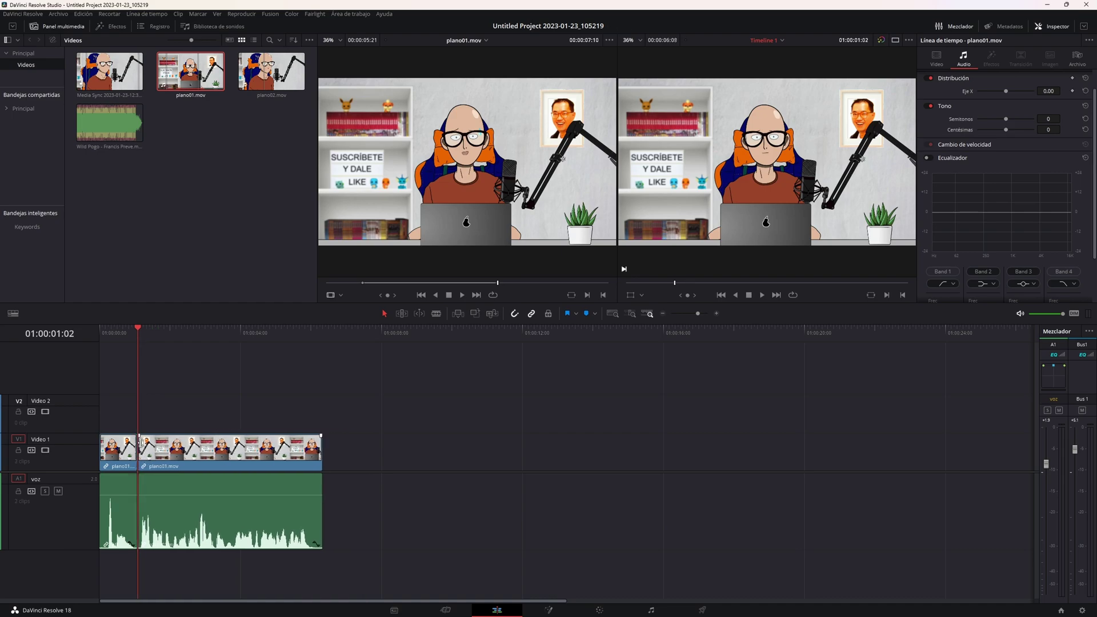
Zoom the timeline so the plano01 clips fill its width
click(617, 318)
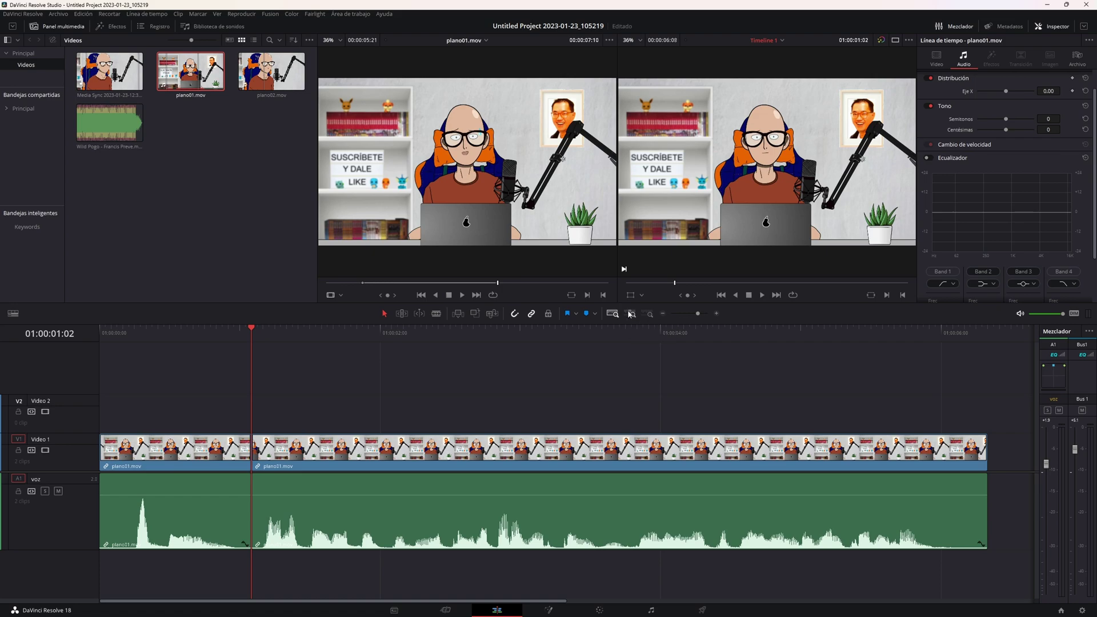
click(631, 314)
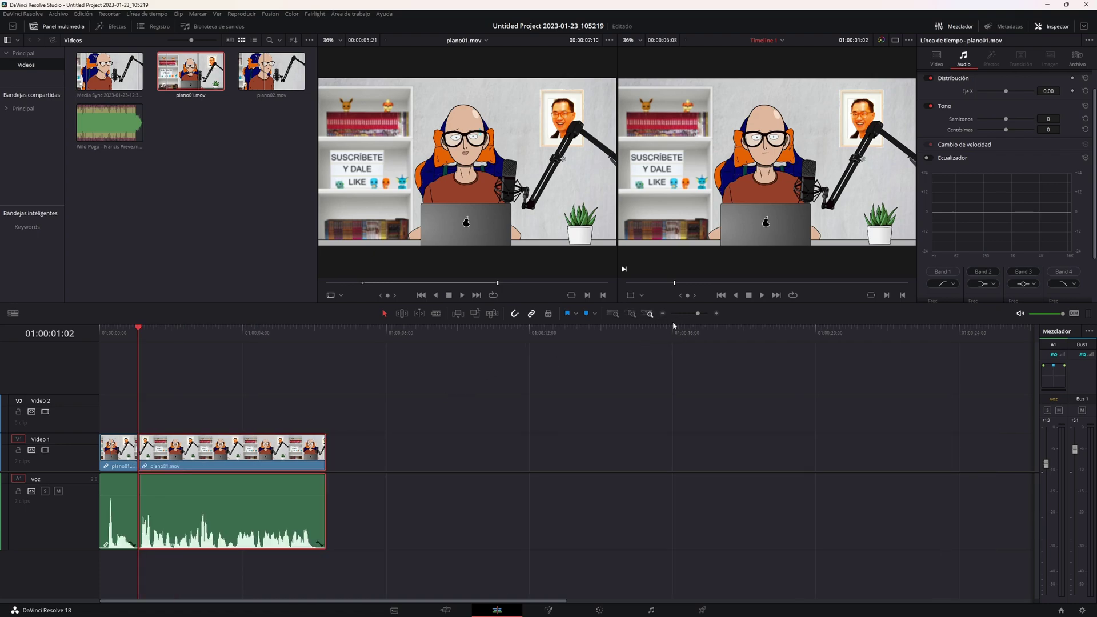
drag(697, 314, 702, 314)
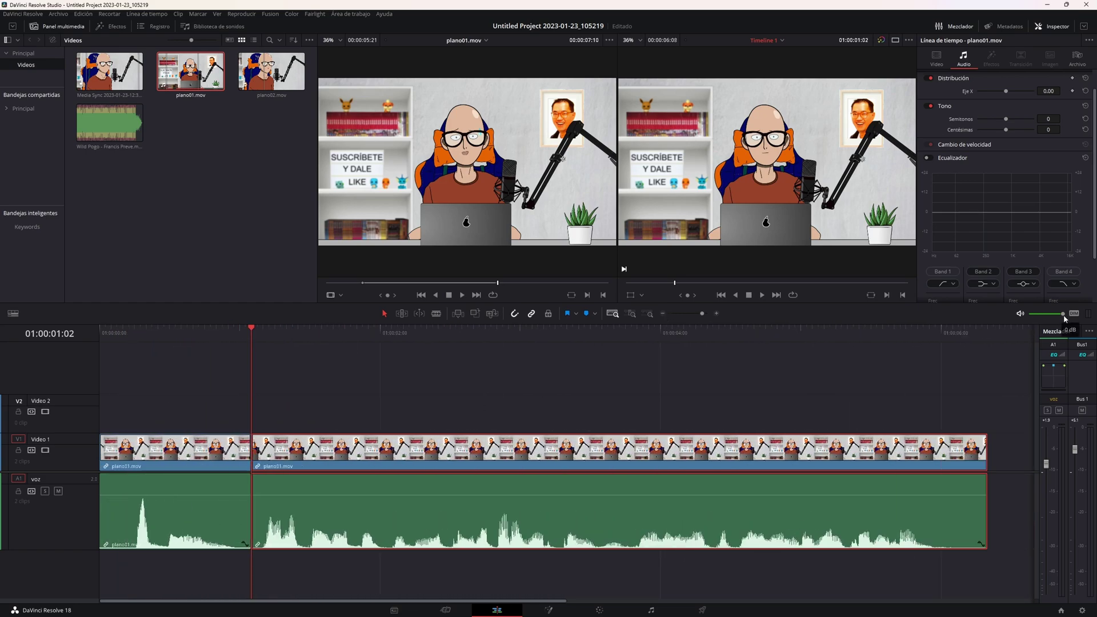
Select the second video and audio clips, move the playhead to 01:00:03:22, and clear in/out marks
click(596, 360)
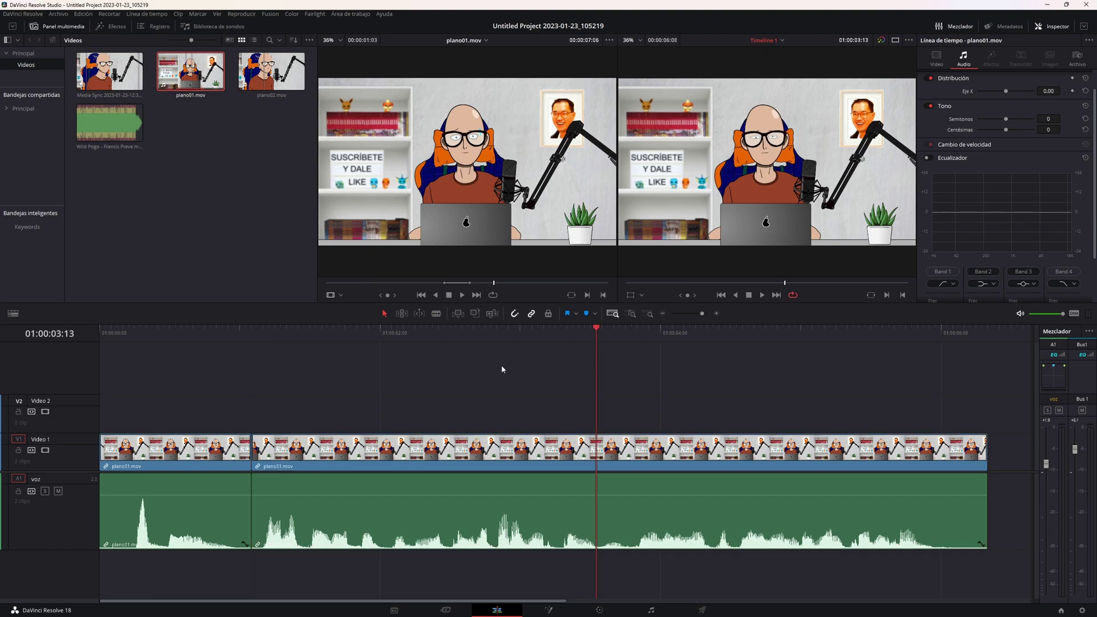
mouse_move(406, 183)
drag(640, 410, 649, 581)
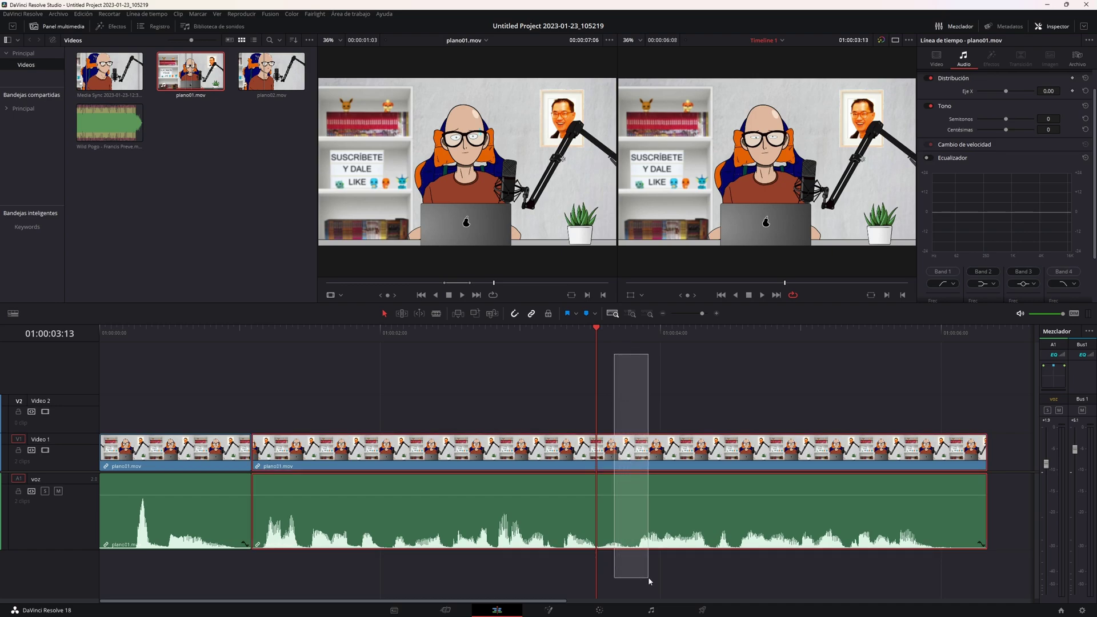
click(614, 334)
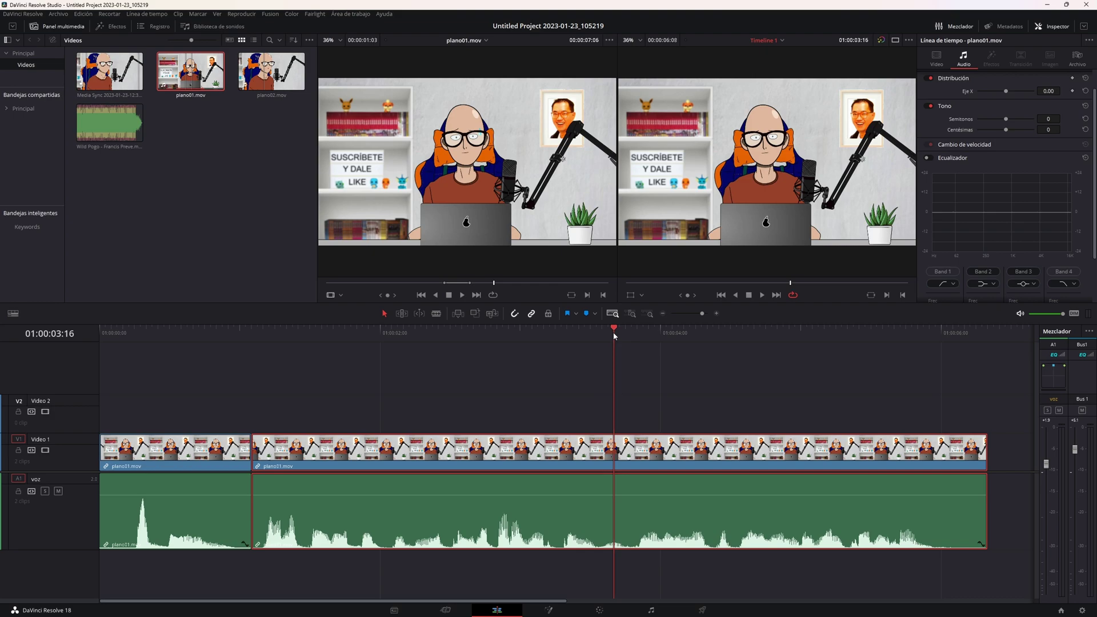
mouse_move(613, 336)
mouse_down()
mouse_move(649, 336)
mouse_move(579, 326)
mouse_up()
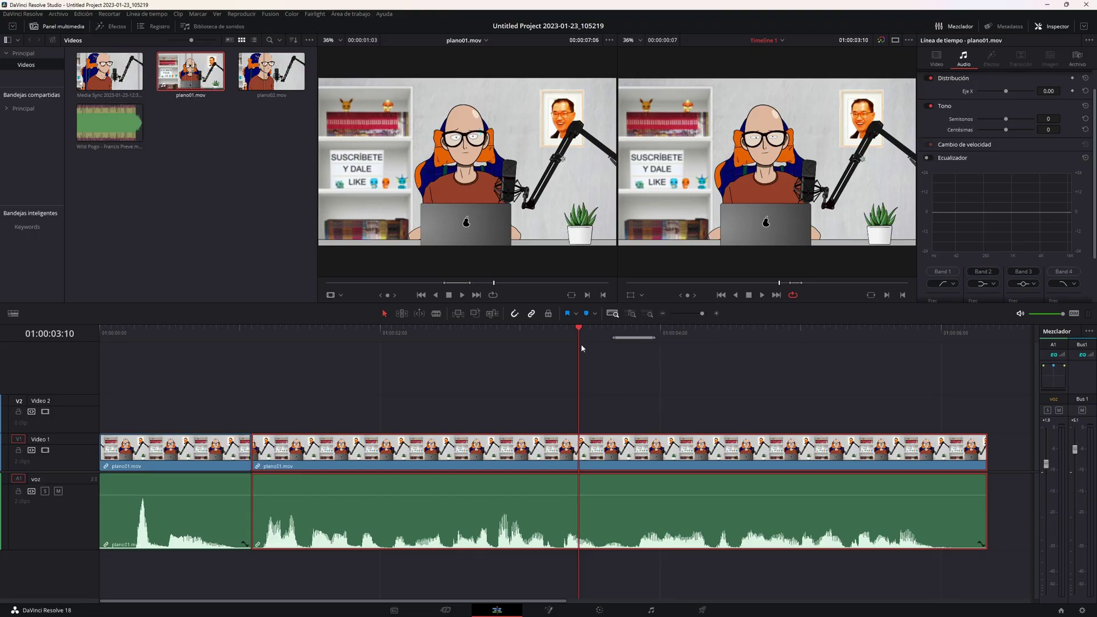
key(alt+x)
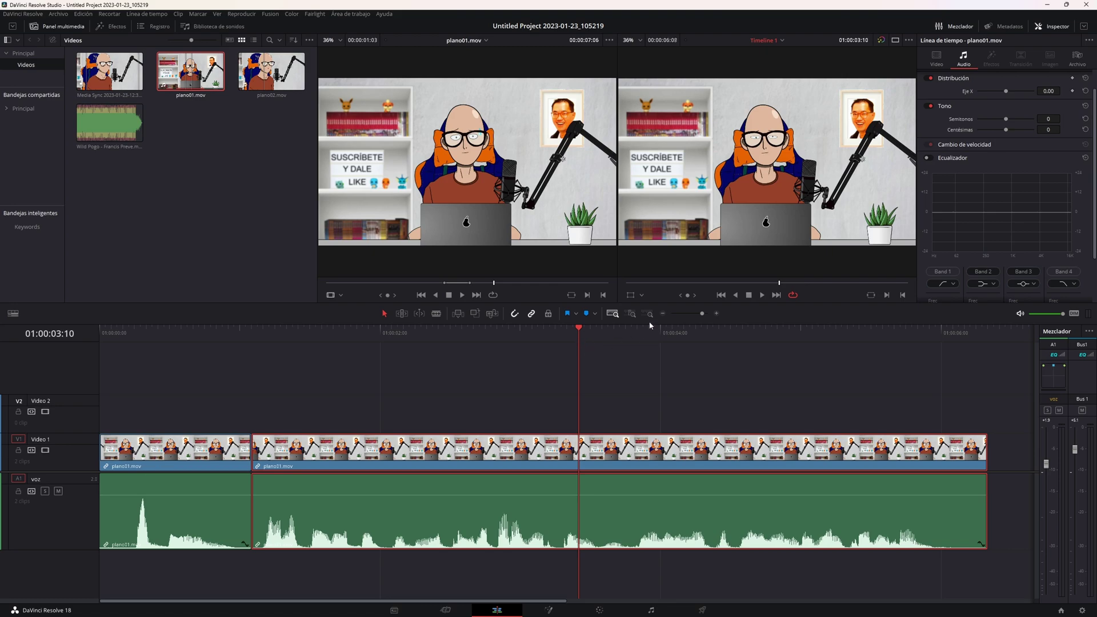